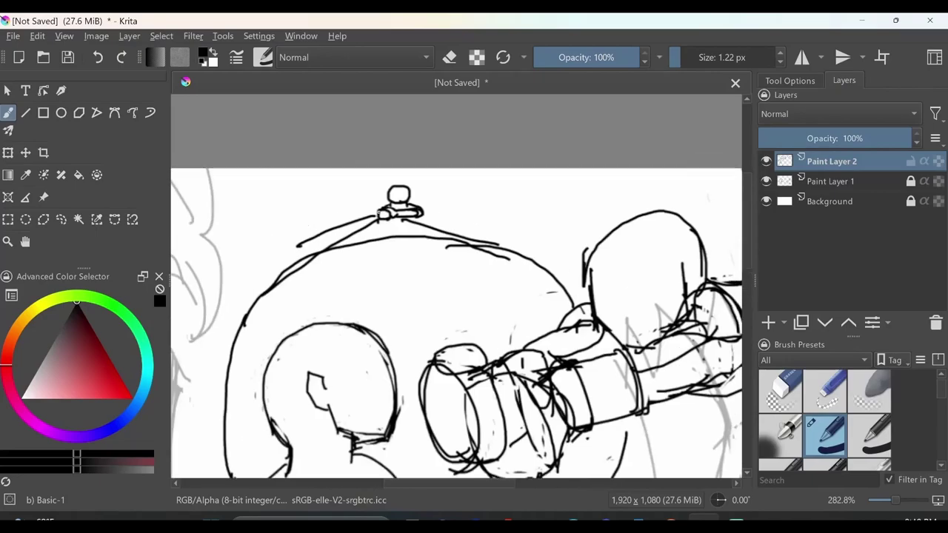
# Refine the left end of the small ornament's base at the peak of the round gateway
pyautogui.scroll(2, 378, 222)
pyautogui.press('e')
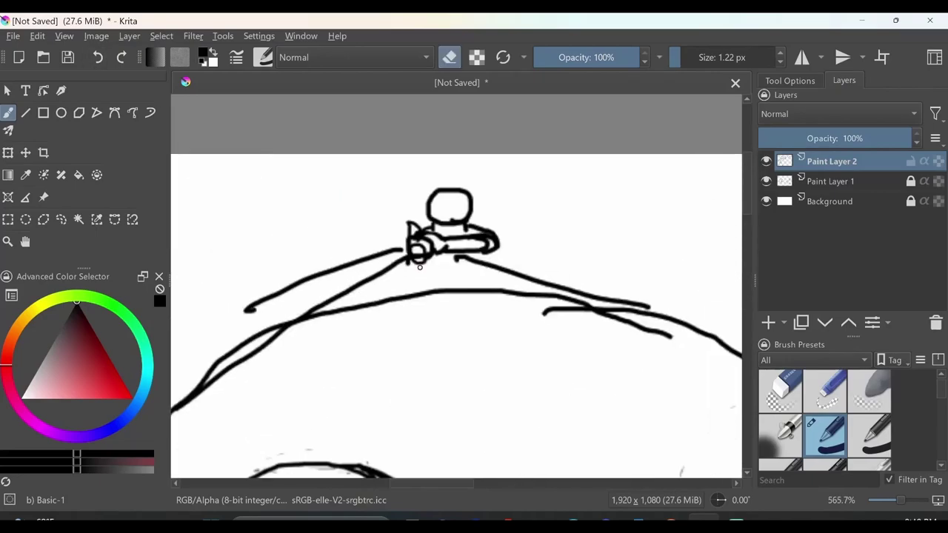
pyautogui.press('e')
pyautogui.moveTo(408, 259); pyautogui.dragTo(428, 250)
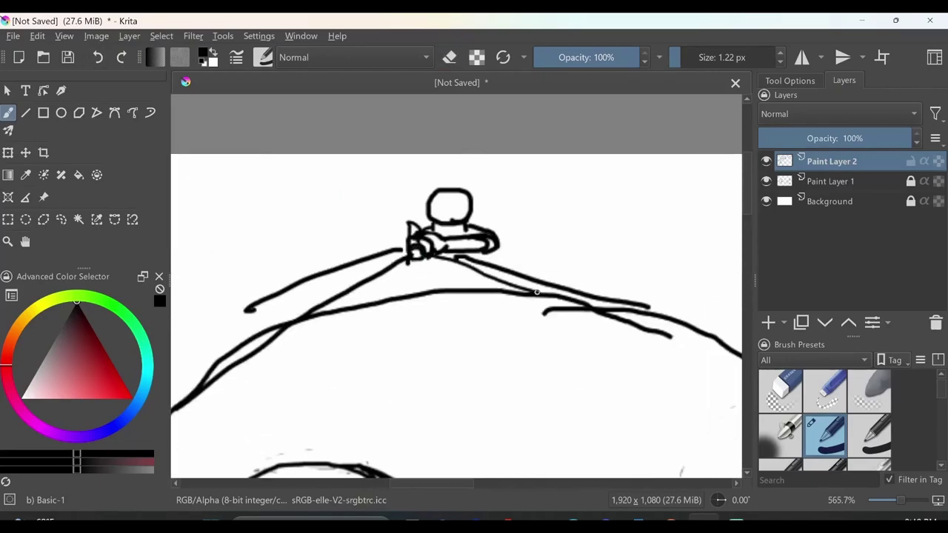
# Erase and redraw the sloping line that runs from the ornament down the gateway's right side
pyautogui.scroll(-2, 459, 296)
pyautogui.scroll(1, 489, 338)
pyautogui.press('e')
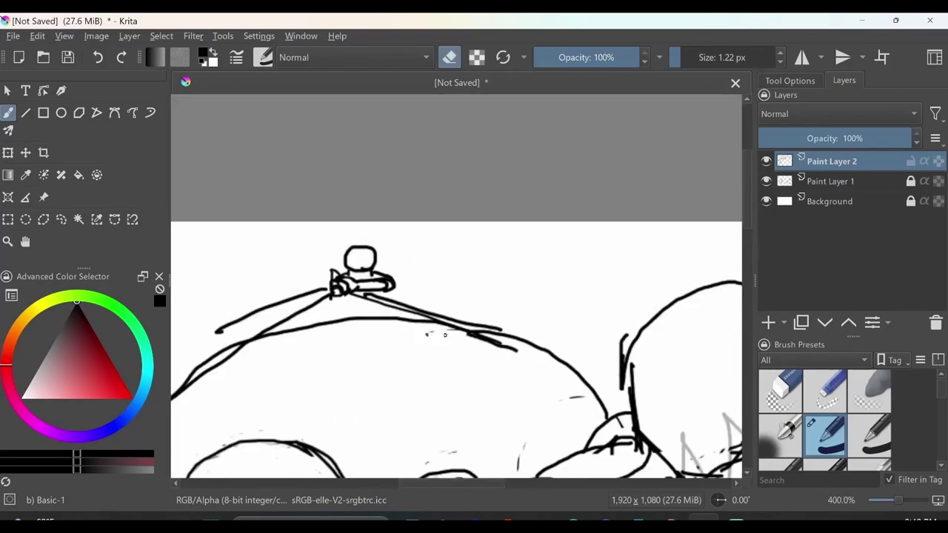
pyautogui.moveTo(488, 338)
pyautogui.mouseDown()
pyautogui.moveTo(456, 335)
pyautogui.moveTo(501, 328)
pyautogui.moveTo(367, 293)
pyautogui.mouseUp()
pyautogui.moveTo(448, 326); pyautogui.dragTo(522, 339)
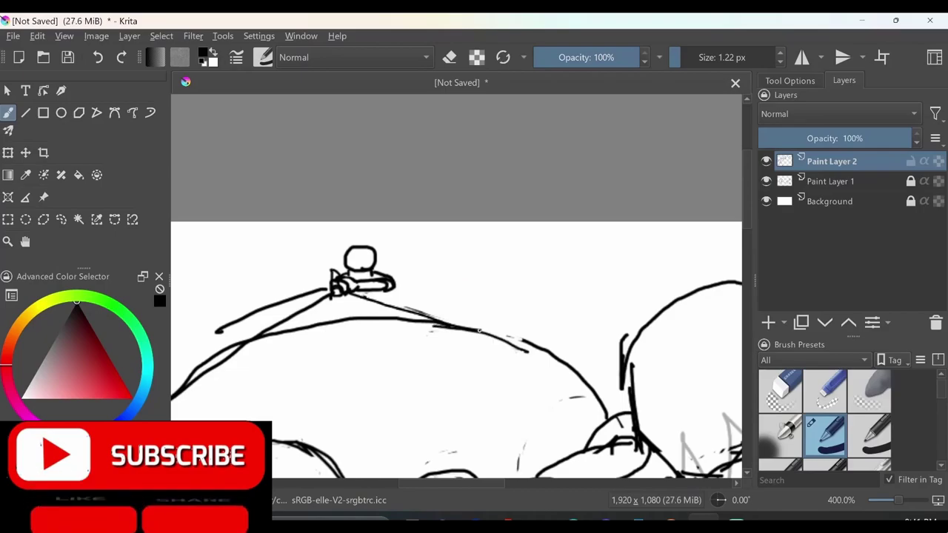
pyautogui.press('e')
# Draw wavy flame lines around the upper edge of the round gateway, on both sides of the ornament
pyautogui.scroll(-3, 457, 259)
pyautogui.moveTo(457, 259); pyautogui.dragTo(432, 250)
pyautogui.moveTo(291, 288); pyautogui.dragTo(296, 339)
pyautogui.moveTo(300, 217); pyautogui.dragTo(304, 338)
pyautogui.moveTo(461, 221); pyautogui.dragTo(478, 239)
pyautogui.moveTo(421, 197); pyautogui.dragTo(476, 238)
pyautogui.moveTo(335, 193); pyautogui.dragTo(327, 254)
pyautogui.moveTo(349, 215); pyautogui.dragTo(357, 236)
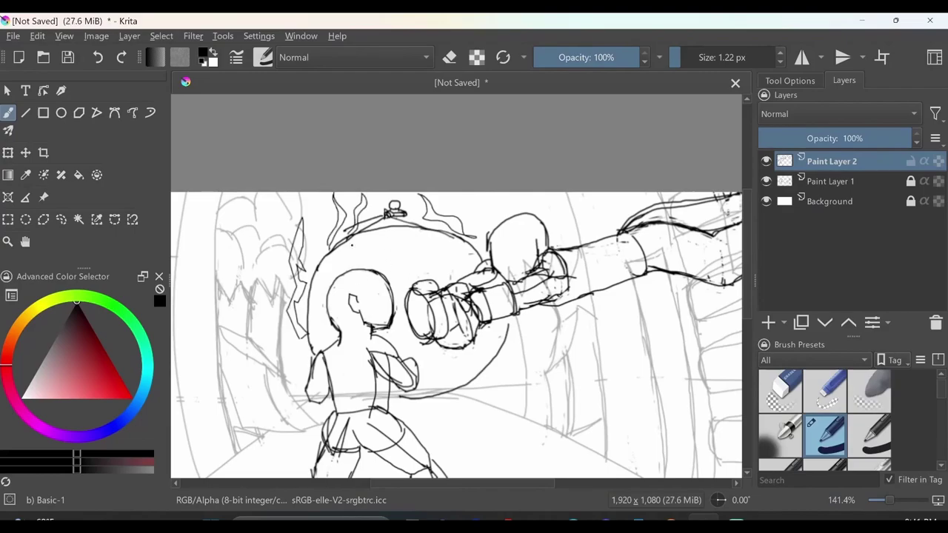
# Draw long wavy aura lines down both sides of the standing figure to the floor
pyautogui.scroll(-2, 457, 291)
pyautogui.moveTo(342, 262)
pyautogui.mouseDown()
pyautogui.moveTo(326, 311)
pyautogui.moveTo(312, 452)
pyautogui.mouseUp()
pyautogui.moveTo(459, 362); pyautogui.dragTo(489, 436)
pyautogui.moveTo(428, 298); pyautogui.dragTo(460, 360)
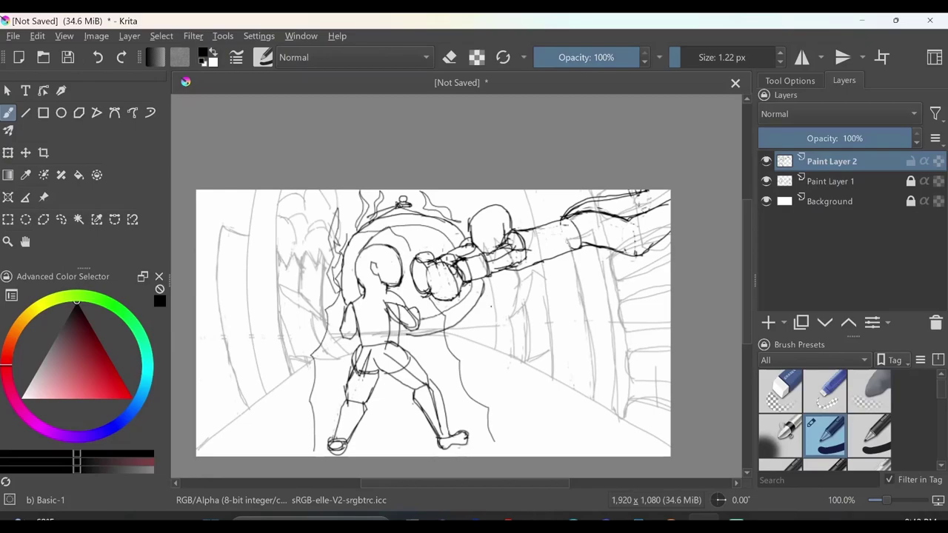
# Draw jagged flame shapes above the fists and trailing below the flying figure's outstretched arm
pyautogui.moveTo(457, 245); pyautogui.dragTo(483, 263)
pyautogui.moveTo(482, 261)
pyautogui.mouseDown()
pyautogui.moveTo(511, 272)
pyautogui.moveTo(492, 289)
pyautogui.mouseUp()
pyautogui.moveTo(493, 274)
pyautogui.mouseDown()
pyautogui.moveTo(527, 295)
pyautogui.moveTo(518, 314)
pyautogui.mouseUp()
pyautogui.moveTo(466, 320); pyautogui.dragTo(519, 310)
pyautogui.moveTo(442, 218)
pyautogui.mouseDown()
pyautogui.moveTo(407, 265)
pyautogui.moveTo(431, 247)
pyautogui.mouseUp()
pyautogui.moveTo(461, 221); pyautogui.dragTo(443, 248)
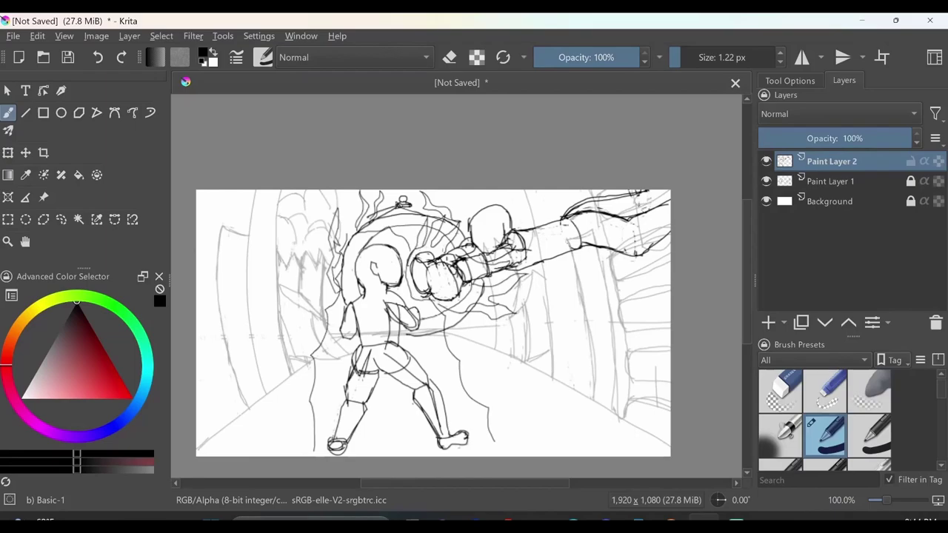
# Erase the stray lines beside the flying figure's neck
pyautogui.keyDown('ctrl'); pyautogui.scroll(1, 627, 227); pyautogui.keyUp('ctrl')
pyautogui.press('e')
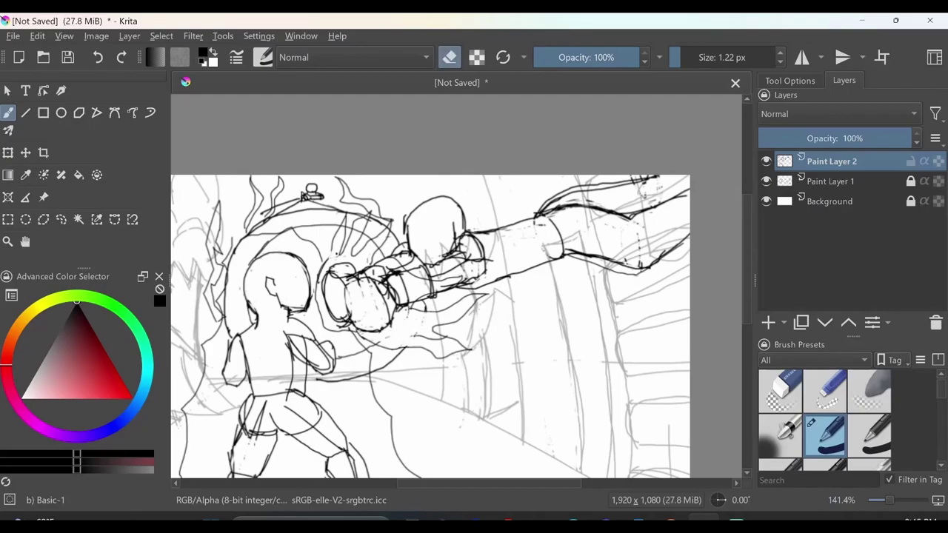
pyautogui.press('e')
pyautogui.press('e')
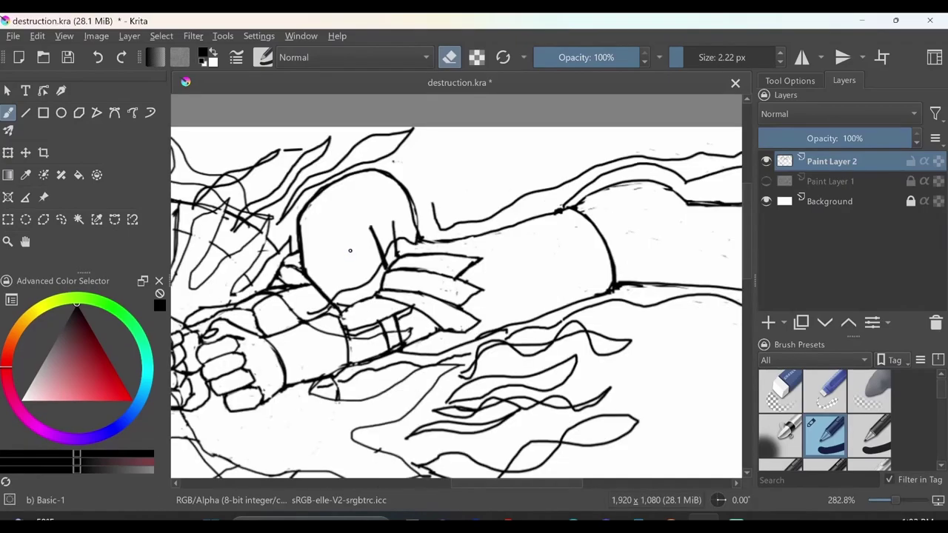
pyautogui.moveTo(407, 257)
pyautogui.mouseDown()
pyautogui.moveTo(386, 273)
pyautogui.moveTo(411, 258)
pyautogui.mouseUp()
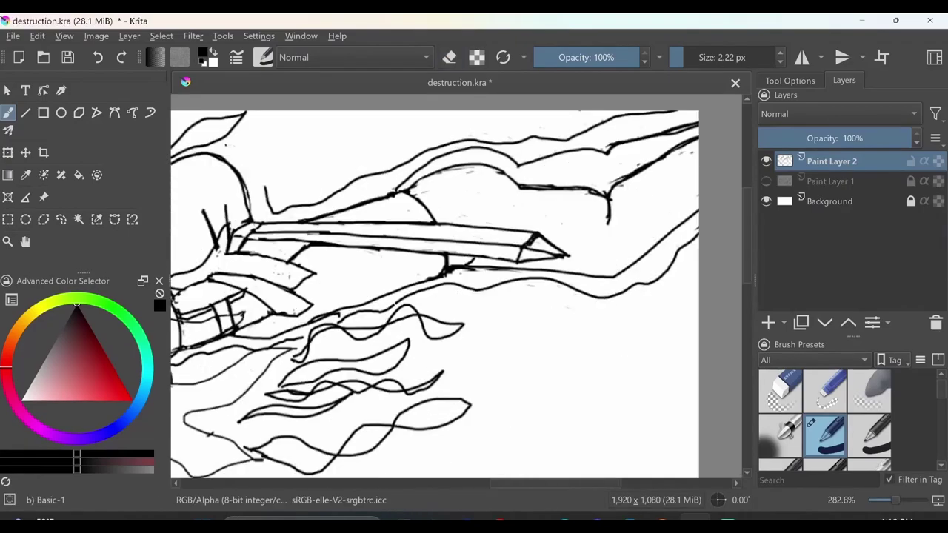
# Draw curved armour bands across the flying figure's leg above and below the sword, and add lines at the sword's tip
pyautogui.moveTo(436, 172); pyautogui.dragTo(453, 224)
pyautogui.moveTo(464, 255); pyautogui.dragTo(465, 268)
pyautogui.moveTo(449, 168); pyautogui.dragTo(476, 226)
pyautogui.moveTo(482, 257); pyautogui.dragTo(483, 266)
pyautogui.moveTo(494, 168); pyautogui.dragTo(499, 230)
pyautogui.moveTo(518, 184); pyautogui.dragTo(514, 223)
pyautogui.moveTo(564, 189)
pyautogui.mouseDown()
pyautogui.moveTo(549, 225)
pyautogui.moveTo(561, 238)
pyautogui.moveTo(547, 268)
pyautogui.mouseUp()
pyautogui.moveTo(538, 261)
pyautogui.mouseDown()
pyautogui.moveTo(524, 272)
pyautogui.moveTo(628, 229)
pyautogui.moveTo(674, 226)
pyautogui.mouseUp()
pyautogui.moveTo(567, 267); pyautogui.dragTo(557, 274)
# Erase and redraw the lines along the underside of the flying figure's forearm
pyautogui.press('-')
pyautogui.press('-')
pyautogui.moveTo(250, 220); pyautogui.dragTo(198, 187)
pyautogui.press('+')
pyautogui.press('+')
pyautogui.press('+')
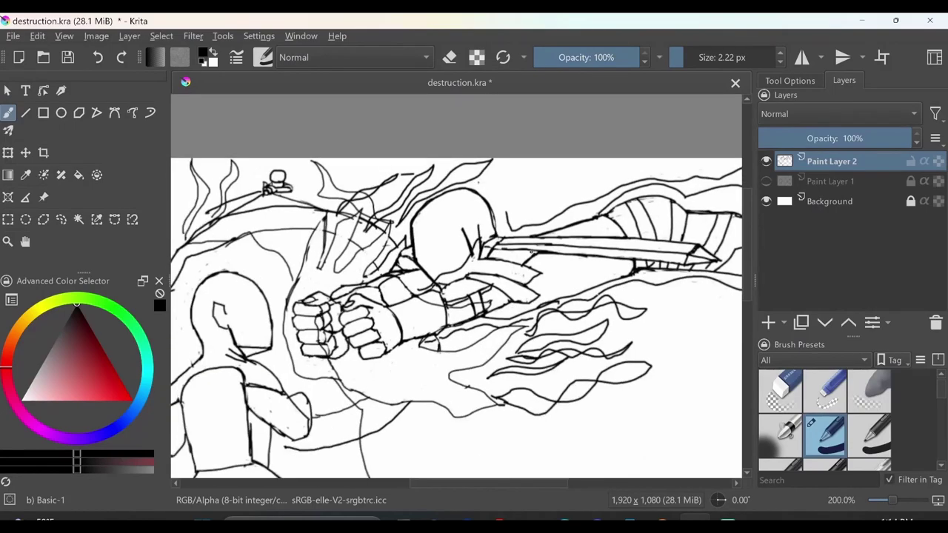
pyautogui.moveTo(402, 296)
pyautogui.mouseDown()
pyautogui.moveTo(369, 330)
pyautogui.moveTo(471, 344)
pyautogui.moveTo(496, 361)
pyautogui.mouseUp()
pyautogui.press('e')
pyautogui.moveTo(400, 326); pyautogui.dragTo(482, 351)
pyautogui.moveTo(437, 329)
pyautogui.mouseDown()
pyautogui.moveTo(496, 363)
pyautogui.moveTo(478, 354)
pyautogui.mouseUp()
pyautogui.press('e')
pyautogui.moveTo(382, 317); pyautogui.dragTo(478, 347)
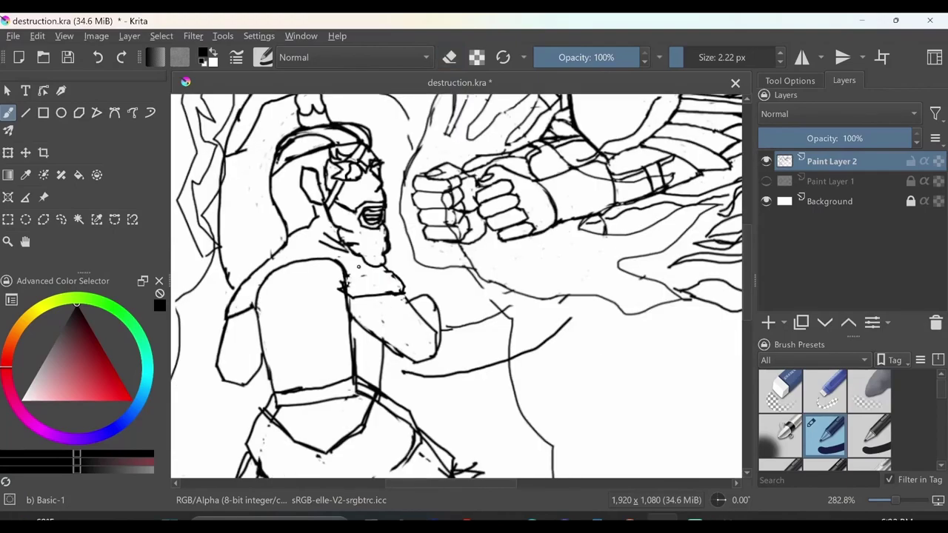
# Draw the lower armour band across the standing man's shoulder below his beard
pyautogui.moveTo(348, 280); pyautogui.dragTo(404, 292)
pyautogui.moveTo(337, 292)
pyautogui.mouseDown()
pyautogui.moveTo(403, 301)
pyautogui.moveTo(357, 291)
pyautogui.mouseUp()
pyautogui.moveTo(332, 289); pyautogui.dragTo(345, 300)
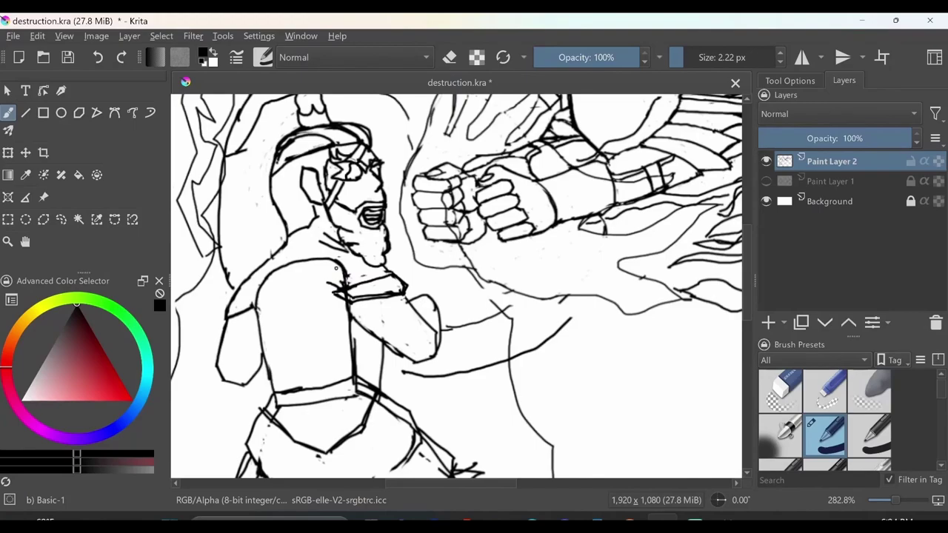
# Add a second armour plate above the shoulder band and erase the overlapping lines beside it
pyautogui.moveTo(322, 266)
pyautogui.mouseDown()
pyautogui.moveTo(397, 260)
pyautogui.moveTo(342, 280)
pyautogui.moveTo(351, 283)
pyautogui.moveTo(344, 271)
pyautogui.moveTo(397, 265)
pyautogui.moveTo(372, 264)
pyautogui.moveTo(379, 257)
pyautogui.moveTo(344, 283)
pyautogui.moveTo(383, 277)
pyautogui.mouseUp()
pyautogui.press('e')
pyautogui.press('e')
pyautogui.press('e')
pyautogui.press('e')
pyautogui.press('e')
pyautogui.moveTo(328, 296); pyautogui.dragTo(339, 282)
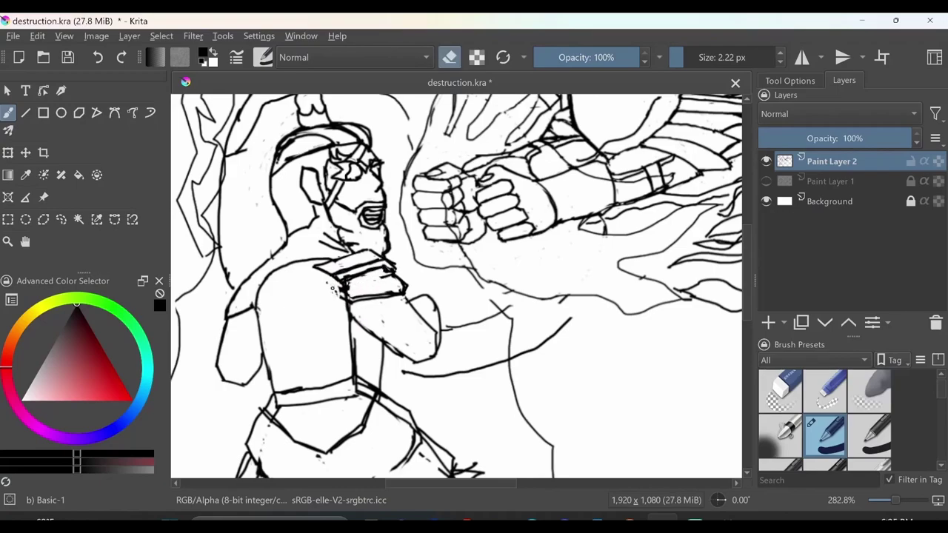
pyautogui.press('e')
# Show Paint Layer 1 and erase the unwanted lines inside the upper part of the flying figure's head
pyautogui.click(766, 181)
pyautogui.press('1')
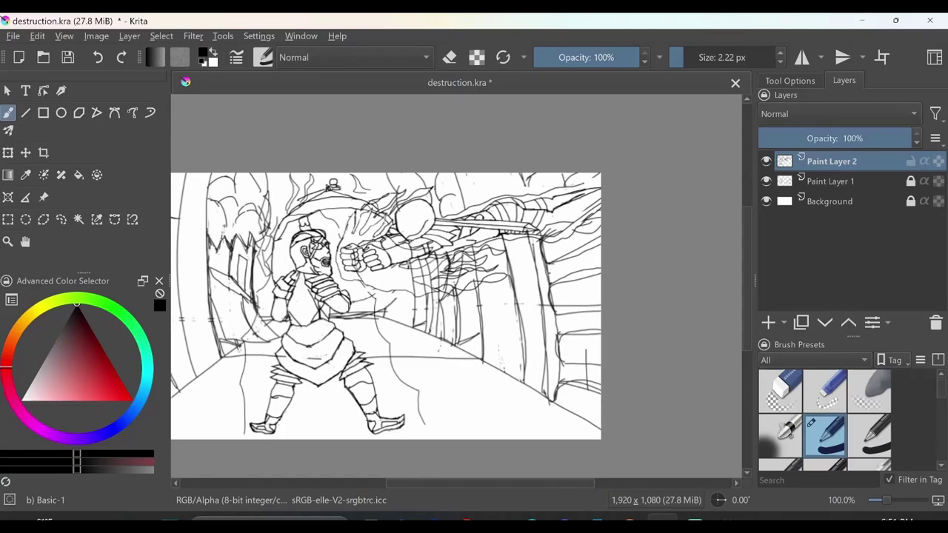
pyautogui.scroll(3, 332, 185)
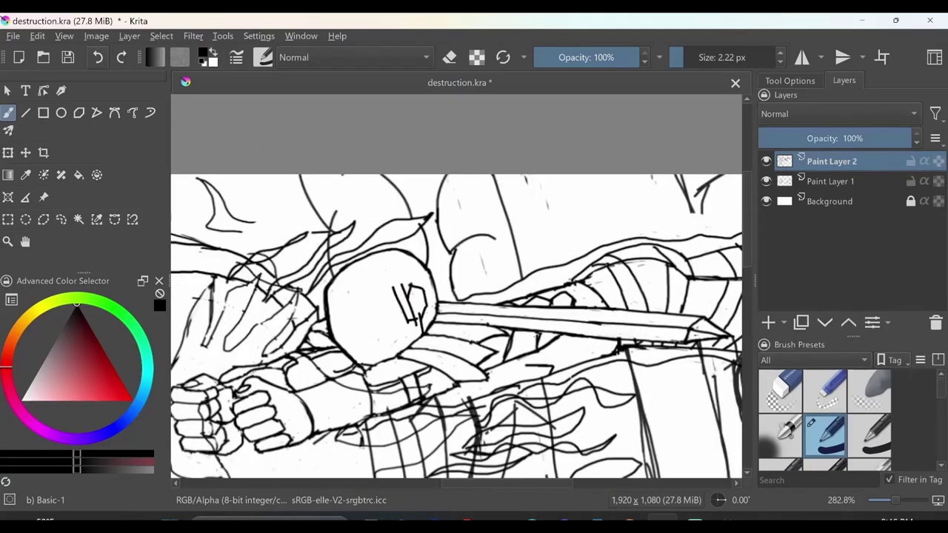
pyautogui.press('e')
pyautogui.moveTo(414, 292)
pyautogui.mouseDown()
pyautogui.moveTo(409, 269)
pyautogui.moveTo(416, 284)
pyautogui.moveTo(343, 268)
pyautogui.moveTo(352, 274)
pyautogui.moveTo(337, 284)
pyautogui.moveTo(361, 299)
pyautogui.moveTo(329, 303)
pyautogui.mouseUp()
pyautogui.press('e')
# Draw leaf-shaped hair tufts across the top of the flying figure's head and undo the last stroke
pyautogui.moveTo(375, 264)
pyautogui.mouseDown()
pyautogui.moveTo(359, 289)
pyautogui.moveTo(413, 274)
pyautogui.mouseUp()
pyautogui.moveTo(393, 269)
pyautogui.mouseDown()
pyautogui.moveTo(431, 254)
pyautogui.moveTo(407, 260)
pyautogui.mouseUp()
pyautogui.moveTo(330, 269)
pyautogui.mouseDown()
pyautogui.moveTo(320, 307)
pyautogui.moveTo(326, 290)
pyautogui.mouseUp()
pyautogui.moveTo(349, 254)
pyautogui.mouseDown()
pyautogui.moveTo(335, 280)
pyautogui.moveTo(364, 241)
pyautogui.mouseUp()
pyautogui.moveTo(374, 256); pyautogui.dragTo(415, 235)
pyautogui.moveTo(359, 274); pyautogui.dragTo(369, 240)
pyautogui.click(98, 58)
pyautogui.press('e')
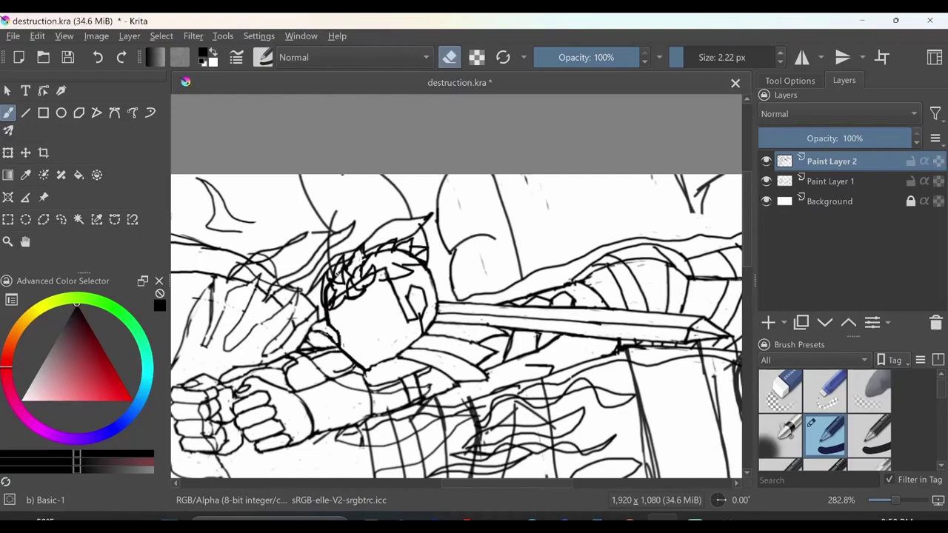
# Hide Paint Layer 1 and draw the mouth and eye on the flying figure's face
pyautogui.click(766, 180)
pyautogui.press('e')
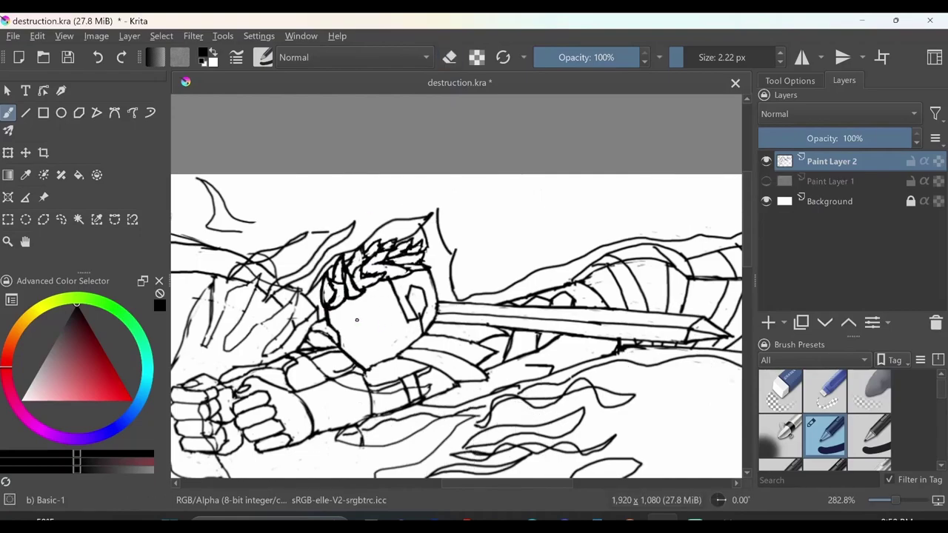
pyautogui.moveTo(365, 352); pyautogui.dragTo(379, 360)
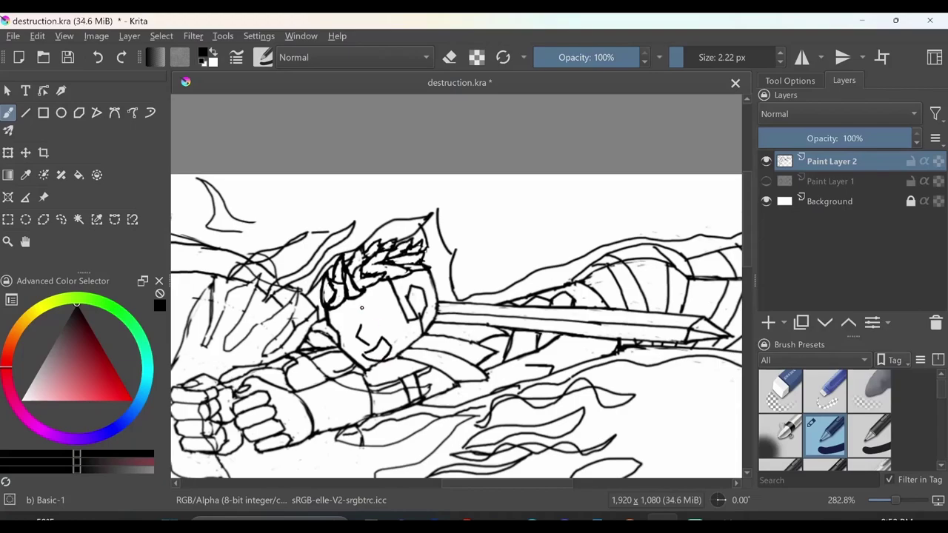
pyautogui.moveTo(332, 312)
pyautogui.mouseDown()
pyautogui.moveTo(355, 317)
pyautogui.moveTo(388, 295)
pyautogui.moveTo(343, 320)
pyautogui.moveTo(329, 315)
pyautogui.mouseUp()
pyautogui.press('e')
pyautogui.press('e')
pyautogui.hotkey('ctrl', 'z')
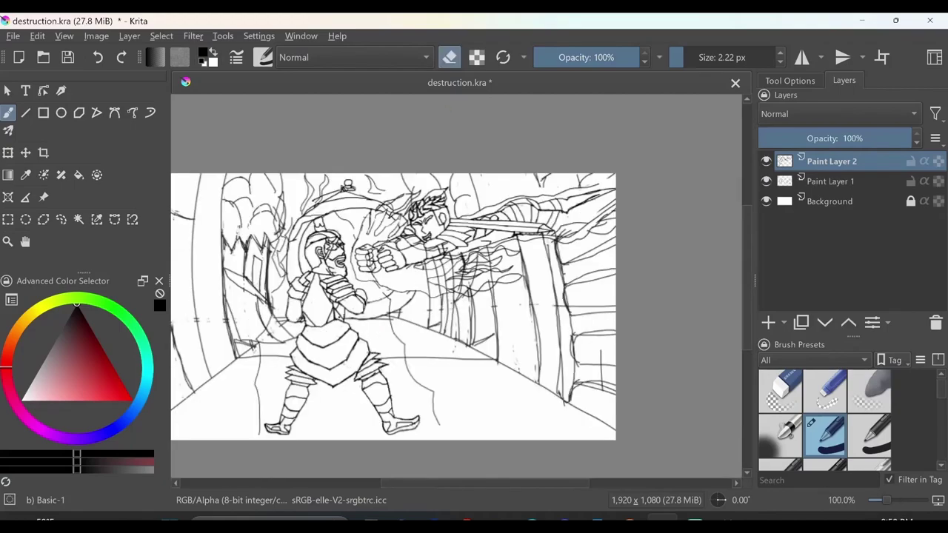
# Add short strokes along the edge of the tall left-hand pillar
pyautogui.scroll(4, 363, 112)
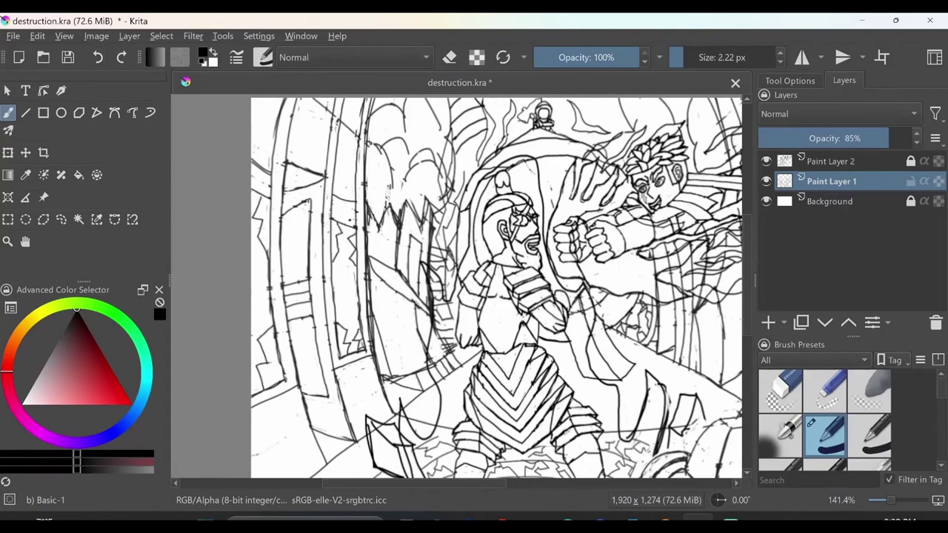
pyautogui.moveTo(356, 188); pyautogui.dragTo(351, 205)
pyautogui.moveTo(354, 143); pyautogui.dragTo(351, 154)
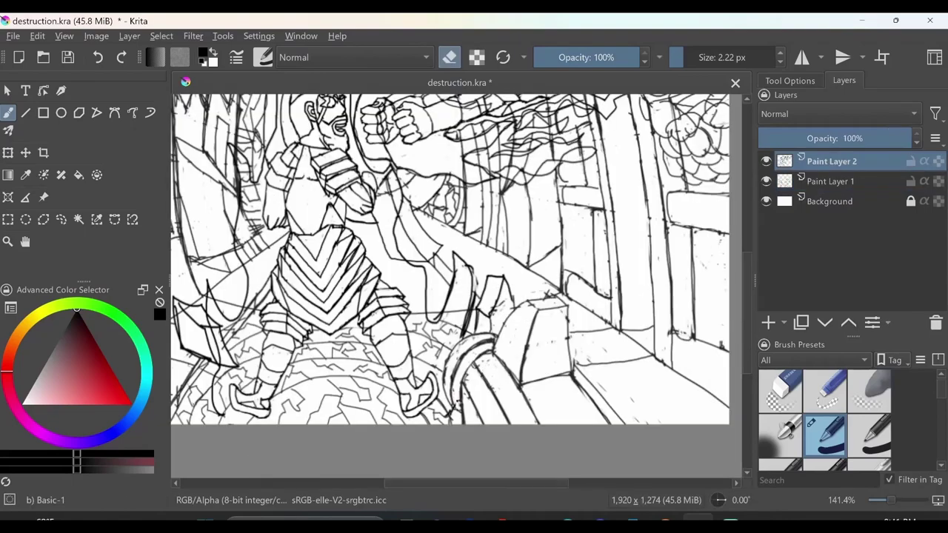
pyautogui.press('-')
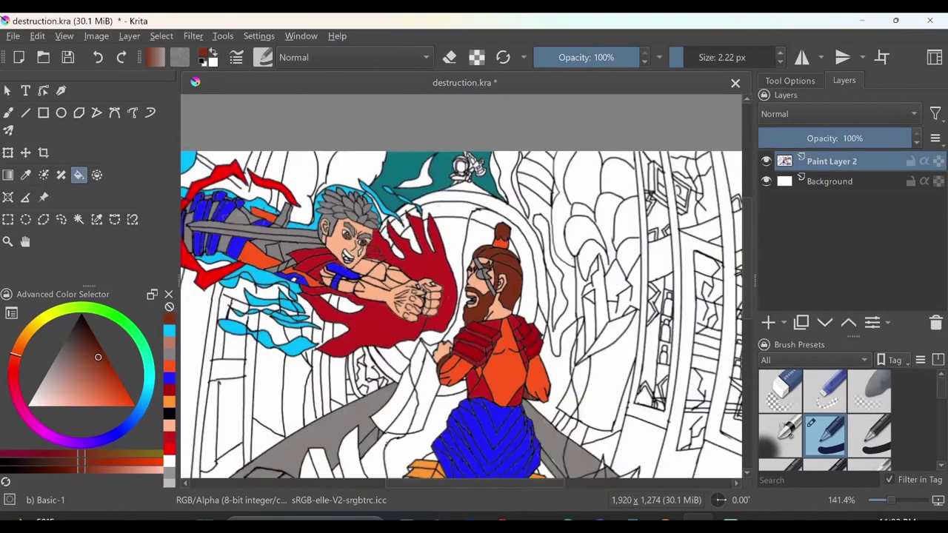
# Fill the streak under the flying figure's eye with dark red
pyautogui.scroll(5, 461, 286)
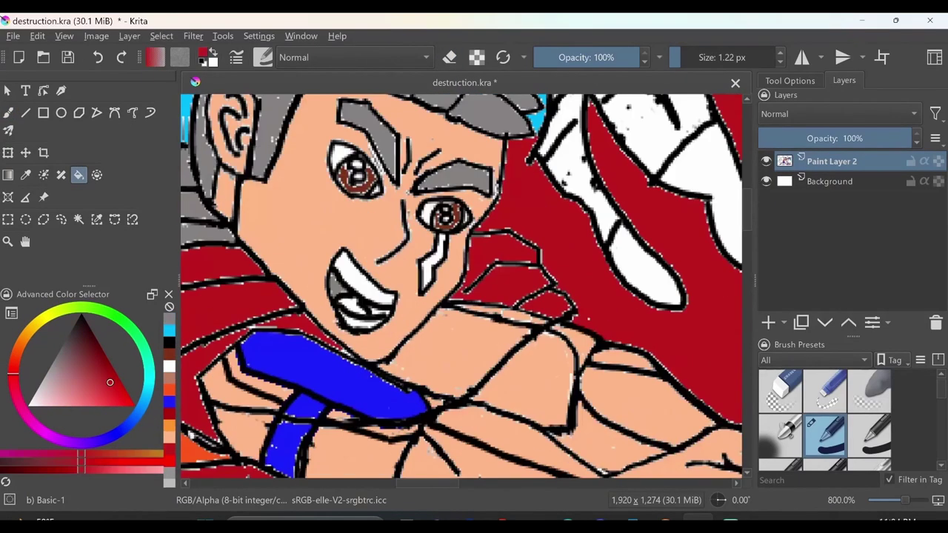
pyautogui.press('-')
pyautogui.press('-')
pyautogui.press('-')
pyautogui.press('-')
pyautogui.click(109, 382)
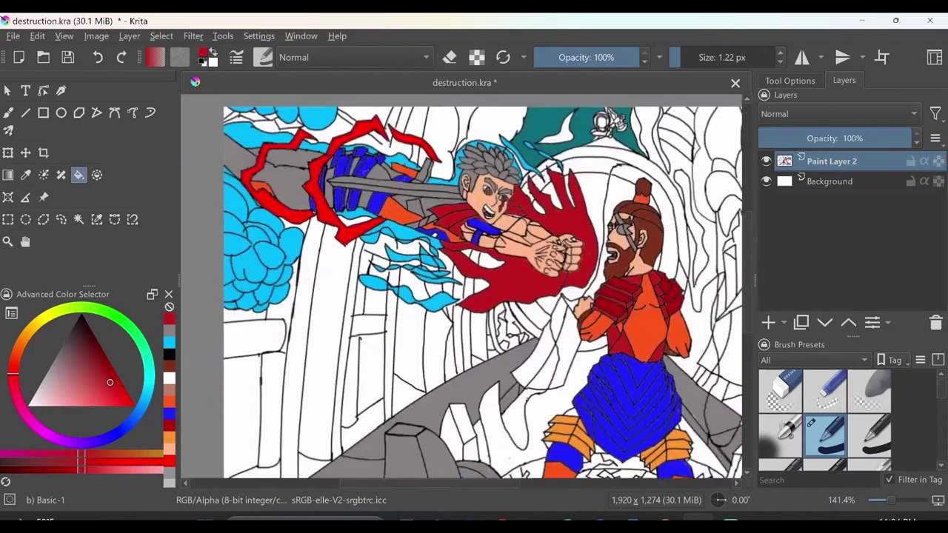
# Choose orange and fill the gateway's outer ring and the inner panel beside the red aura
pyautogui.press('+')
pyautogui.click(135, 406)
pyautogui.click(467, 281)
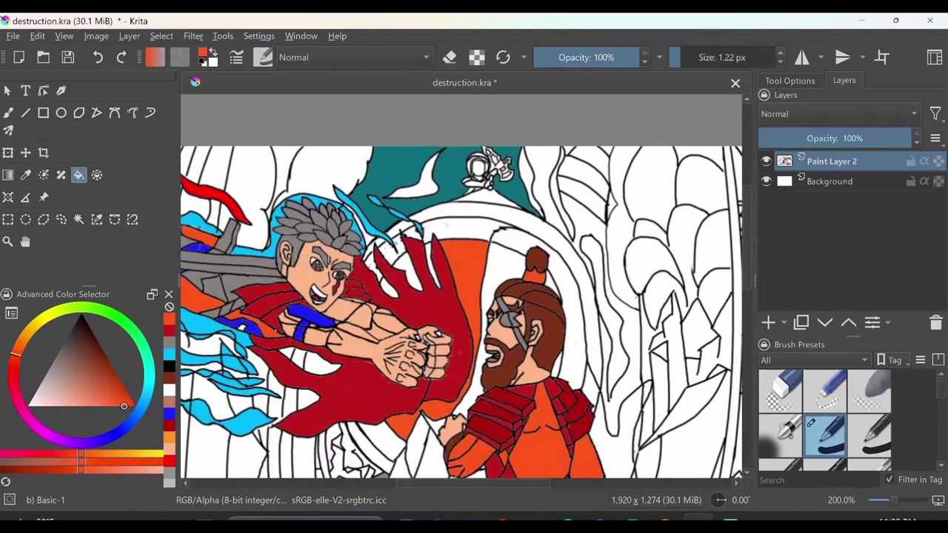
pyautogui.click(578, 296)
pyautogui.click(392, 240)
pyautogui.click(374, 266)
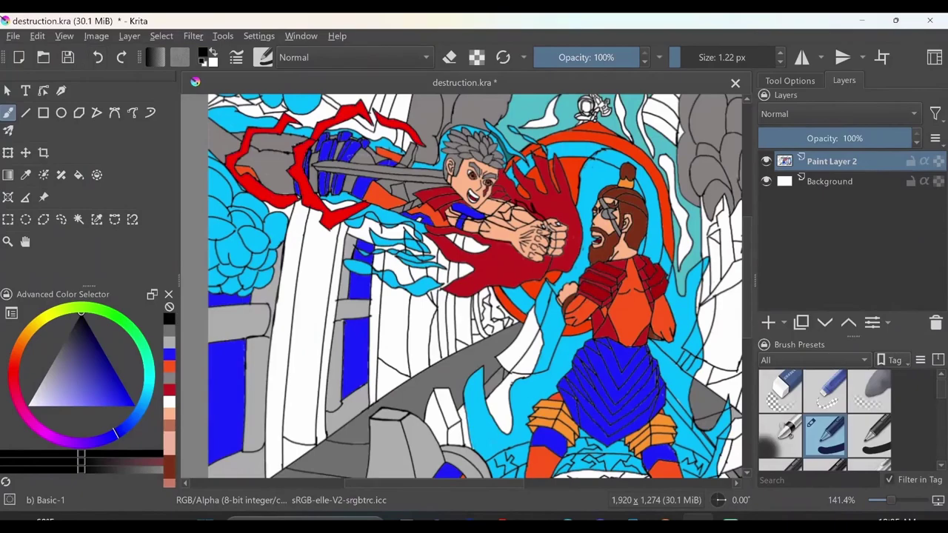
# Set the brush size to 2.22 px and draw a long black line up the left pillar's shaft
pyautogui.press(']')
pyautogui.moveTo(303, 403); pyautogui.dragTo(325, 226)
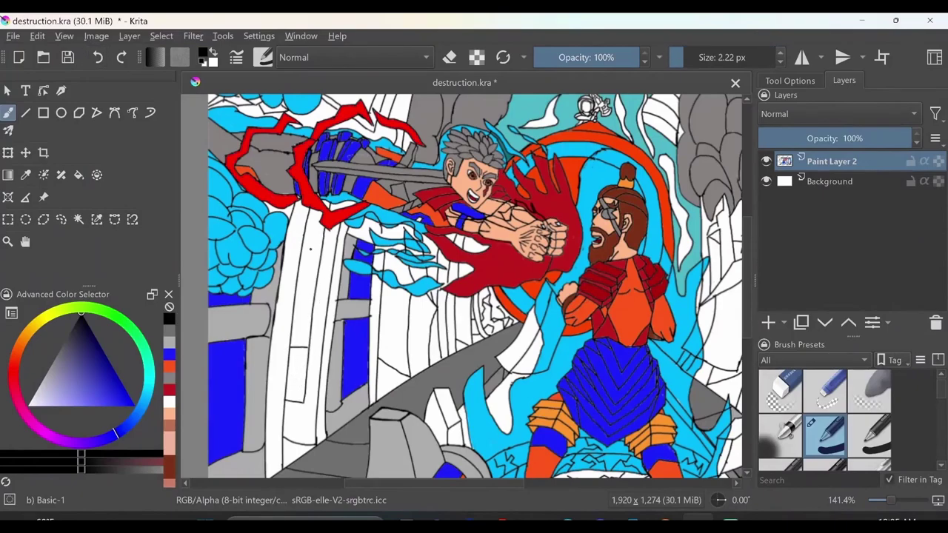
pyautogui.moveTo(300, 252); pyautogui.dragTo(320, 252)
pyautogui.hotkey('ctrl', 'z')
pyautogui.moveTo(302, 345)
pyautogui.mouseDown()
pyautogui.moveTo(303, 246)
pyautogui.moveTo(315, 237)
pyautogui.mouseUp()
pyautogui.hotkey('ctrl', 'z')
pyautogui.hotkey('ctrl', 'z')
pyautogui.moveTo(302, 341); pyautogui.dragTo(314, 240)
pyautogui.hotkey('ctrl', 'z')
# Draw the vertical dividing line on the upper part of the left pillar's shaft
pyautogui.moveTo(301, 343); pyautogui.dragTo(315, 230)
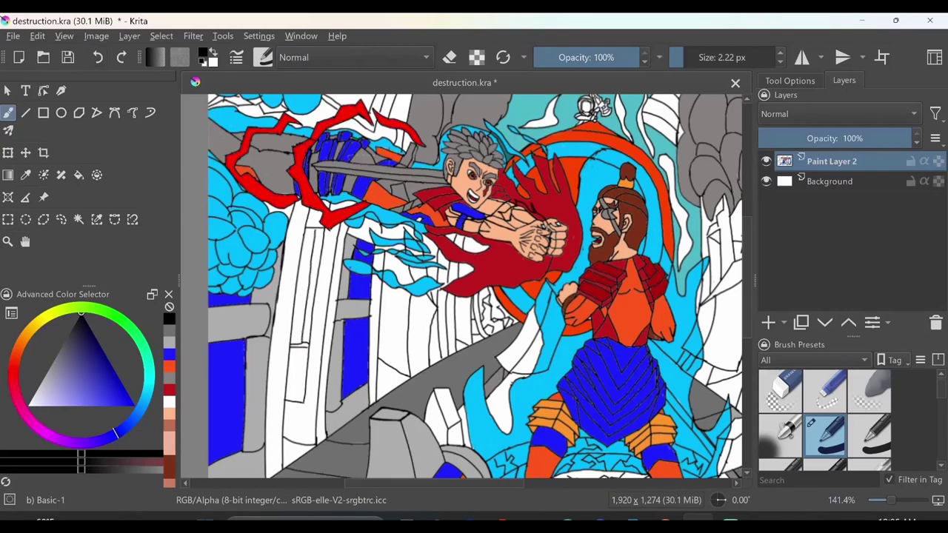
pyautogui.press('e')
pyautogui.press('e')
# Choose light grey and fill the side section of the left pillar's shaft
pyautogui.click(169, 354)
pyautogui.press('f')
pyautogui.scroll(1, 326, 325)
pyautogui.scroll(-3, 232, 435)
pyautogui.click(43, 376)
pyautogui.scroll(2, 233, 435)
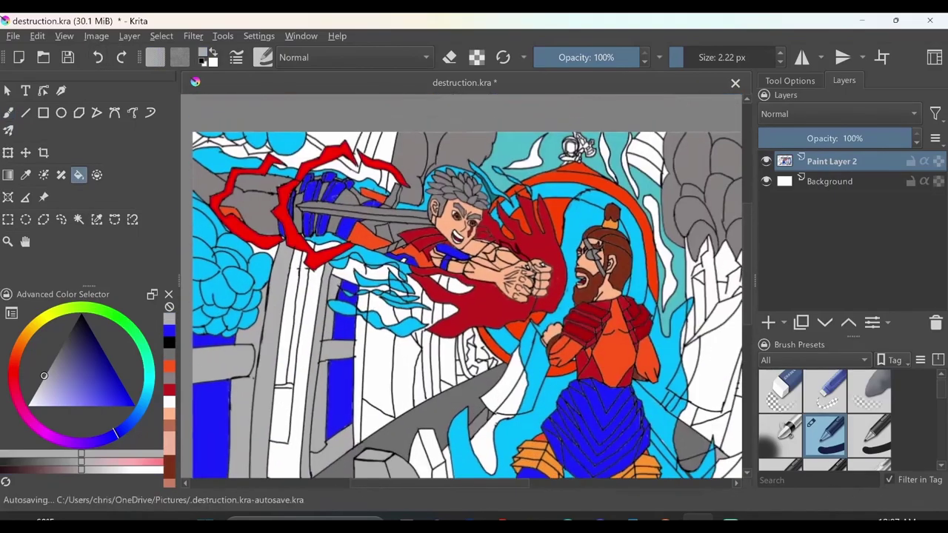
pyautogui.scroll(-1, 265, 172)
pyautogui.scroll(1, 460, 297)
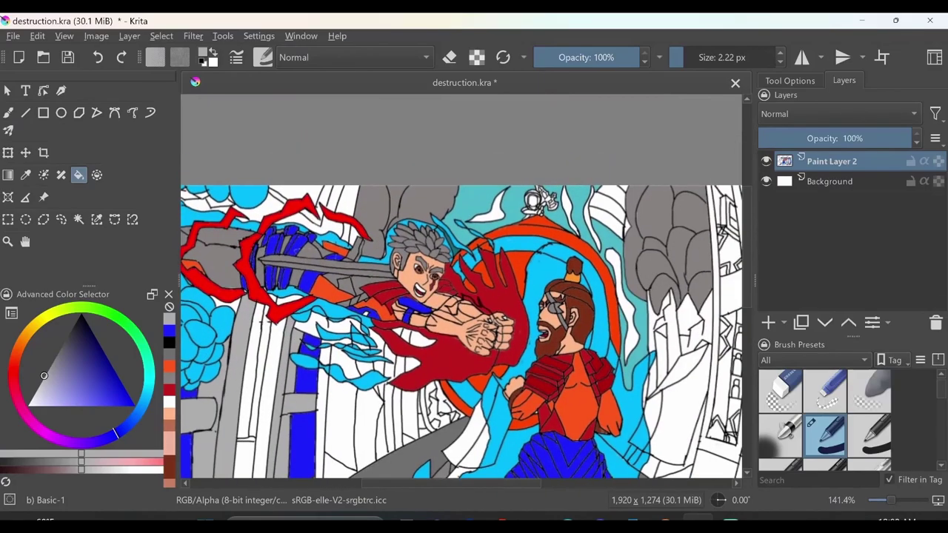
pyautogui.moveTo(460, 296)
pyautogui.mouseDown()
pyautogui.moveTo(445, 296)
pyautogui.moveTo(499, 275)
pyautogui.moveTo(525, 116)
pyautogui.moveTo(556, 94)
pyautogui.moveTo(186, 96)
pyautogui.moveTo(511, 104)
pyautogui.moveTo(237, 140)
pyautogui.moveTo(393, 148)
pyautogui.moveTo(422, 159)
pyautogui.mouseUp()
pyautogui.scroll(-1, 422, 159)
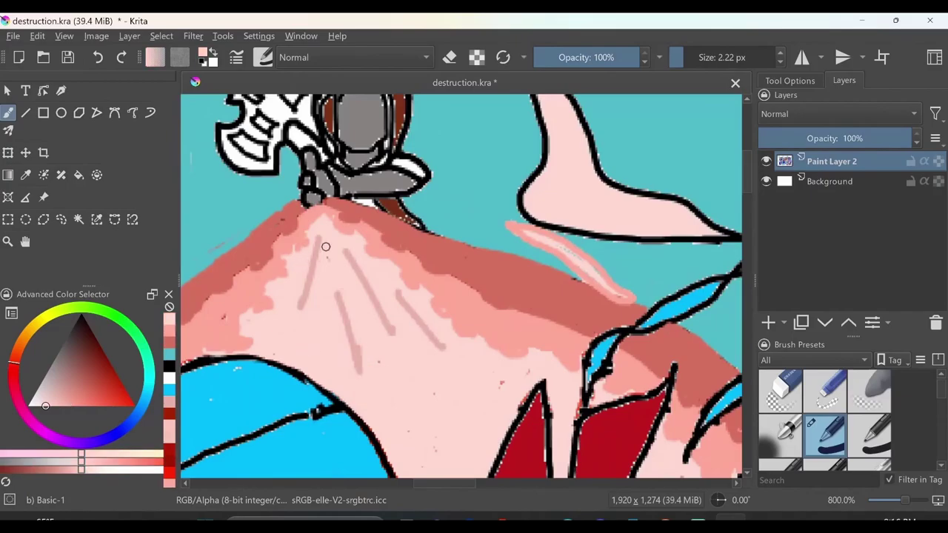
# Sample the gateway's colours and paint a pale pink highlight stroke across the red aura below the flying figure's fists
pyautogui.keyDown('ctrl'); pyautogui.click(326, 247); pyautogui.keyUp('ctrl')
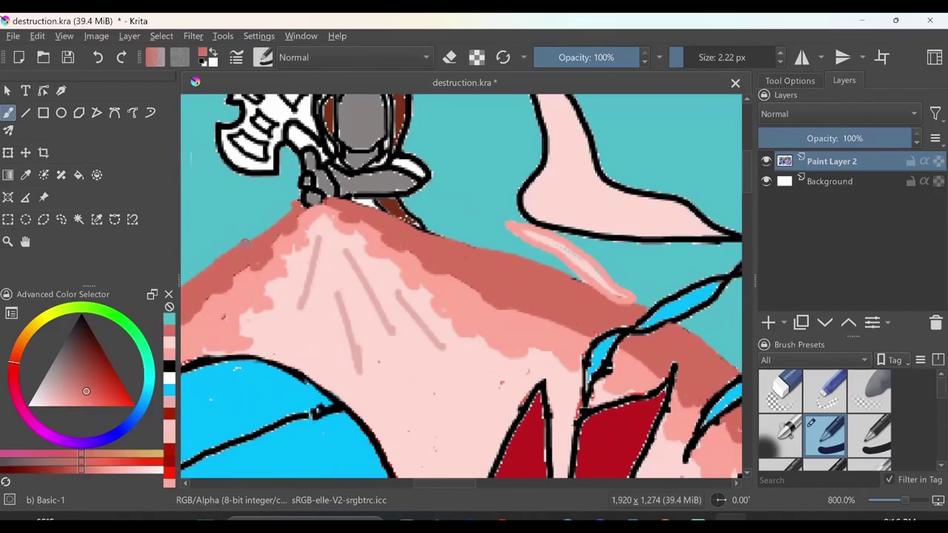
pyautogui.keyDown('ctrl'); pyautogui.click(326, 212); pyautogui.keyUp('ctrl')
pyautogui.scroll(-6, 326, 212)
pyautogui.scroll(2, 326, 213)
pyautogui.scroll(-2, 326, 213)
pyautogui.scroll(1, 326, 212)
pyautogui.scroll(1, 326, 212)
pyautogui.keyDown('ctrl'); pyautogui.click(325, 348); pyautogui.keyUp('ctrl')
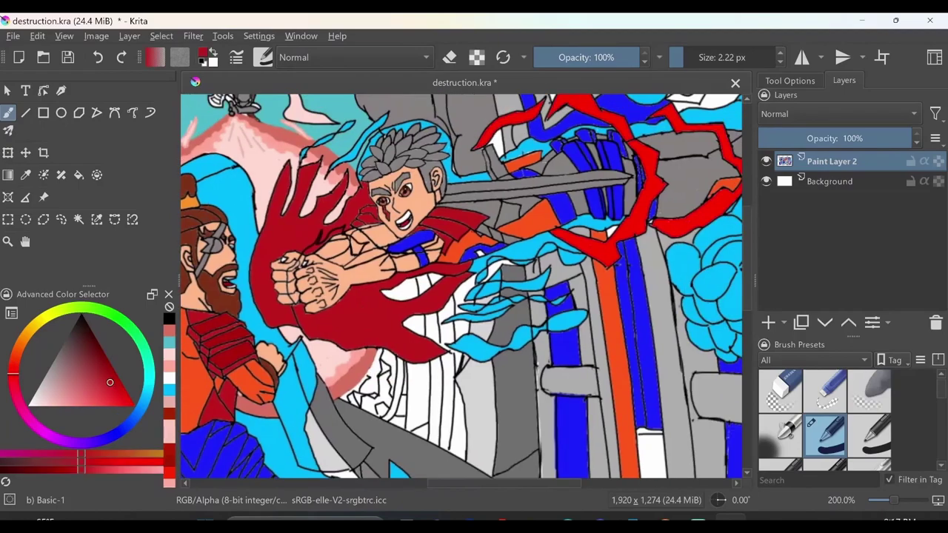
pyautogui.scroll(1, 326, 348)
pyautogui.moveTo(395, 346)
pyautogui.mouseDown()
pyautogui.moveTo(337, 332)
pyautogui.moveTo(331, 317)
pyautogui.mouseUp()
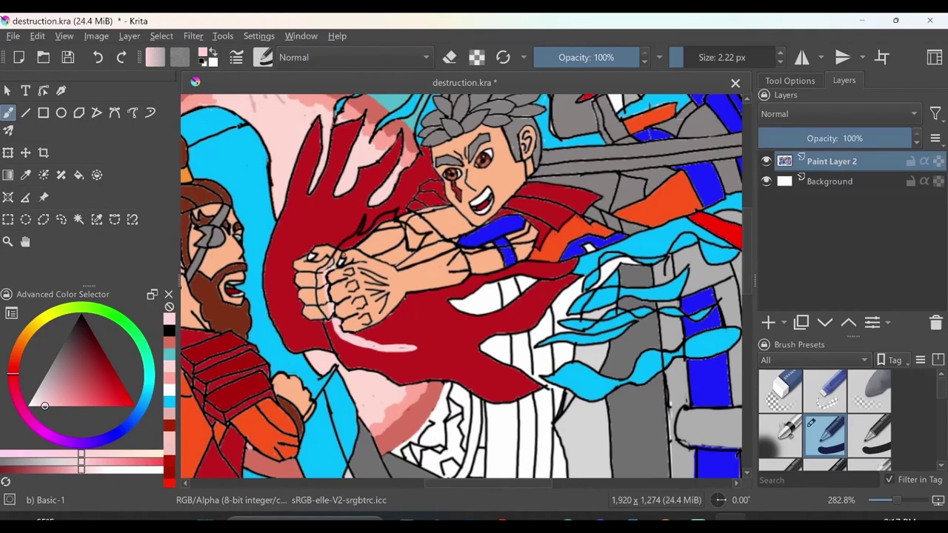
# Paint the red aura below and around the flying swordsman's fists pale pink, leaving a red border along its edges
pyautogui.moveTo(404, 354)
pyautogui.mouseDown()
pyautogui.moveTo(510, 383)
pyautogui.moveTo(391, 353)
pyautogui.moveTo(393, 337)
pyautogui.moveTo(367, 337)
pyautogui.moveTo(417, 334)
pyautogui.moveTo(394, 320)
pyautogui.moveTo(276, 381)
pyautogui.moveTo(370, 335)
pyautogui.moveTo(393, 337)
pyautogui.moveTo(419, 418)
pyautogui.mouseUp()
pyautogui.scroll(2, 426, 290)
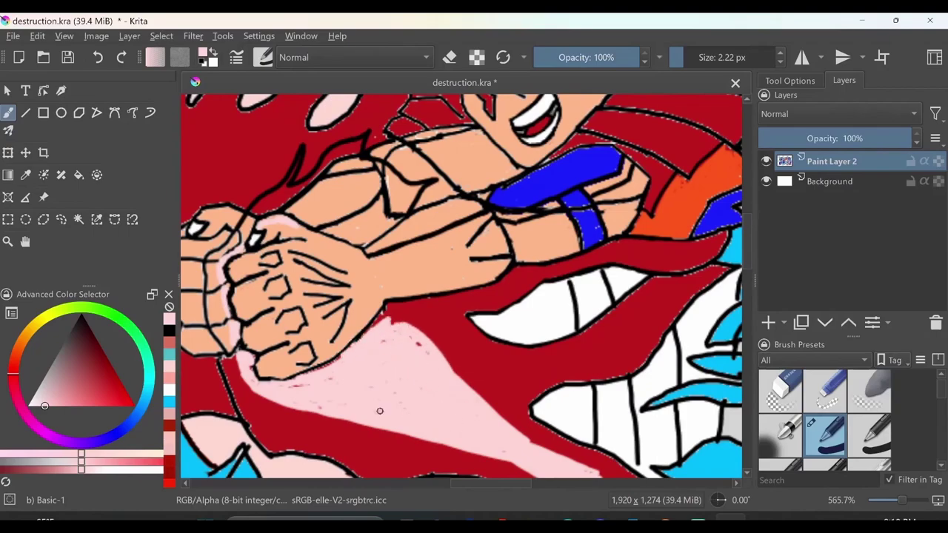
pyautogui.moveTo(383, 364)
pyautogui.mouseDown()
pyautogui.moveTo(415, 326)
pyautogui.moveTo(381, 345)
pyautogui.moveTo(437, 303)
pyautogui.moveTo(463, 390)
pyautogui.moveTo(437, 319)
pyautogui.mouseUp()
pyautogui.scroll(-2, 404, 311)
pyautogui.moveTo(442, 255); pyautogui.dragTo(398, 219)
pyautogui.moveTo(396, 325)
pyautogui.mouseDown()
pyautogui.moveTo(470, 313)
pyautogui.moveTo(415, 281)
pyautogui.moveTo(444, 266)
pyautogui.mouseUp()
# Outline a brown shadow on the swordsman's face at 1.22 px and fill the far cheek and nose shadow areas
pyautogui.scroll(1, 445, 267)
pyautogui.moveTo(418, 170); pyautogui.dragTo(430, 279)
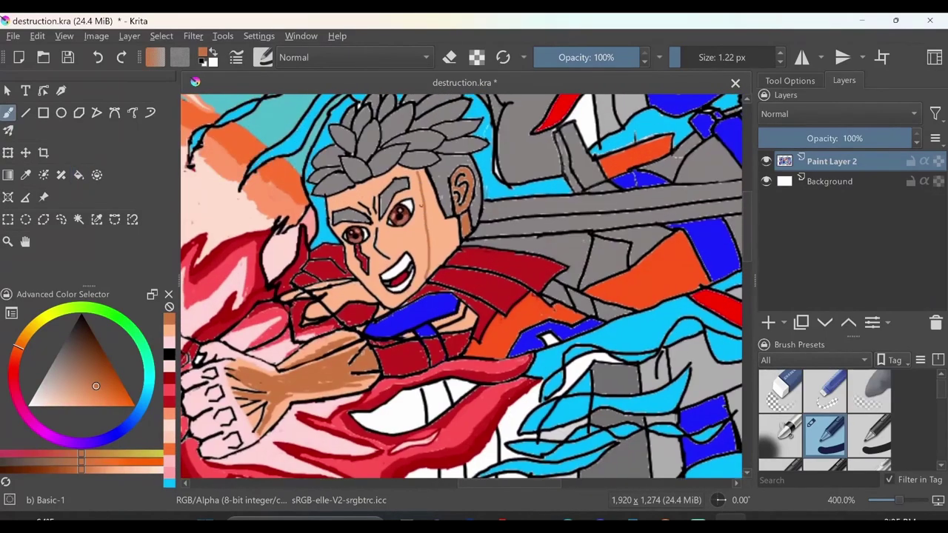
pyautogui.press('f')
pyautogui.click(442, 234)
pyautogui.click(385, 243)
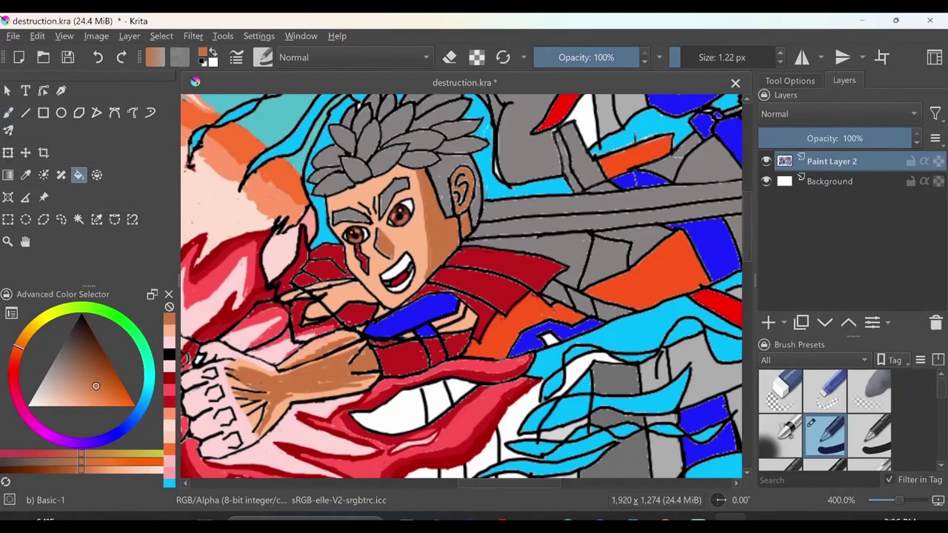
# Sample the skin tones and extend the brown shadow across the swordsman's face, leaving a light highlight on the cheek
pyautogui.press('b')
pyautogui.keyDown('ctrl'); pyautogui.click(419, 256); pyautogui.keyUp('ctrl')
pyautogui.keyDown('ctrl'); pyautogui.click(478, 281); pyautogui.keyUp('ctrl')
pyautogui.scroll(1, 478, 282)
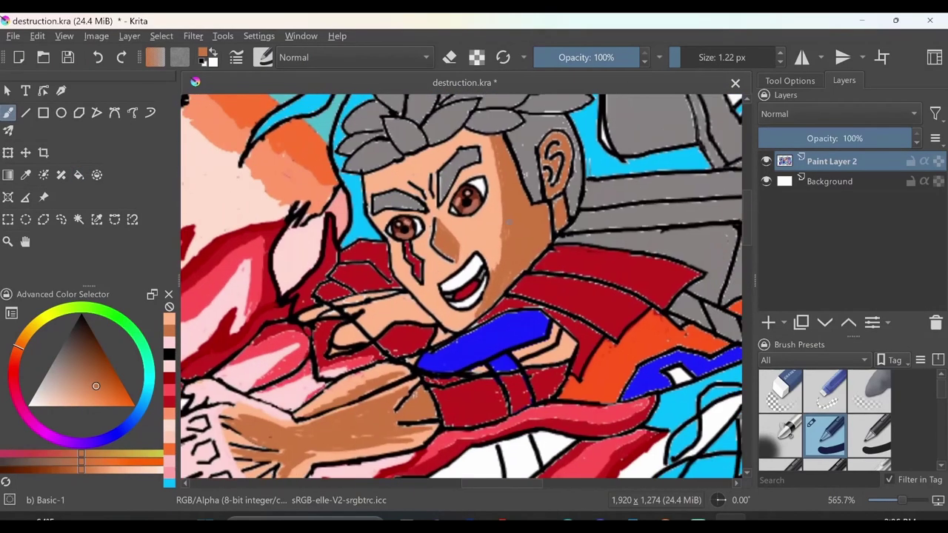
pyautogui.moveTo(388, 214); pyautogui.dragTo(418, 215)
pyautogui.scroll(-1, 466, 271)
pyautogui.moveTo(465, 271); pyautogui.dragTo(472, 302)
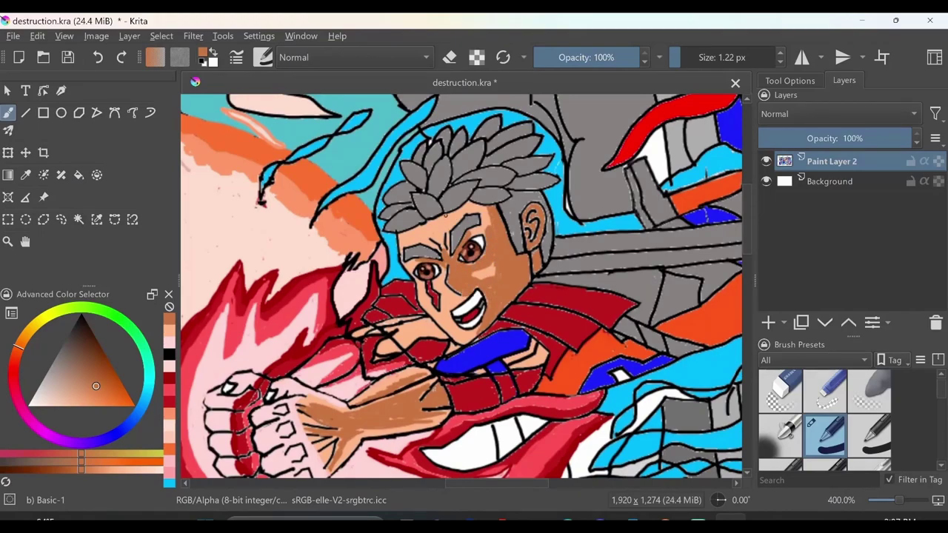
pyautogui.scroll(2, 460, 286)
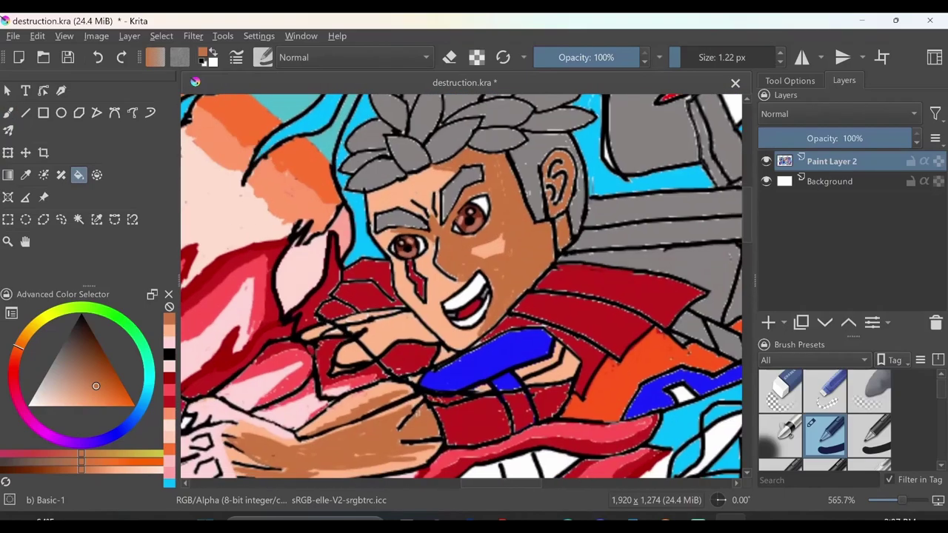
pyautogui.press('f')
pyautogui.click(474, 252)
pyautogui.hotkey('ctrl', 'z')
pyautogui.press('b')
pyautogui.scroll(-4, 427, 236)
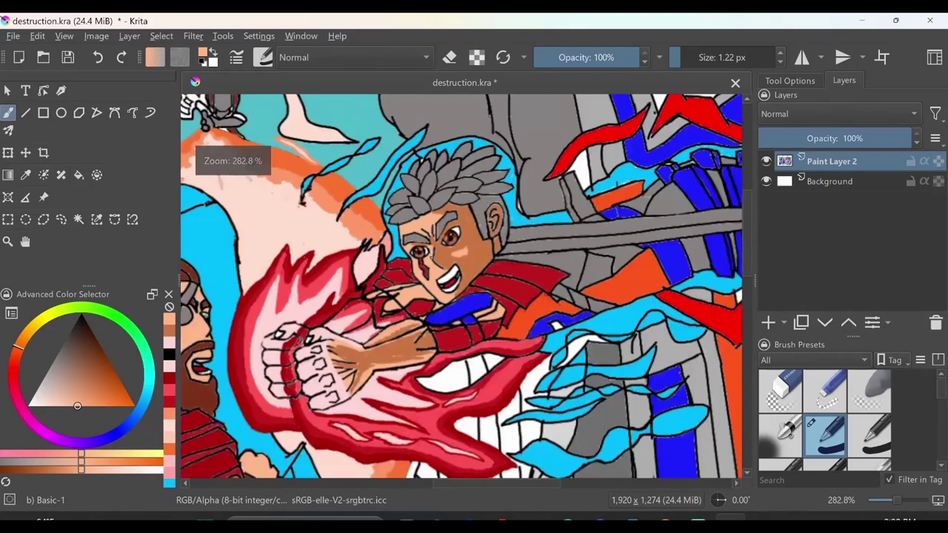
pyautogui.scroll(3, 291, 294)
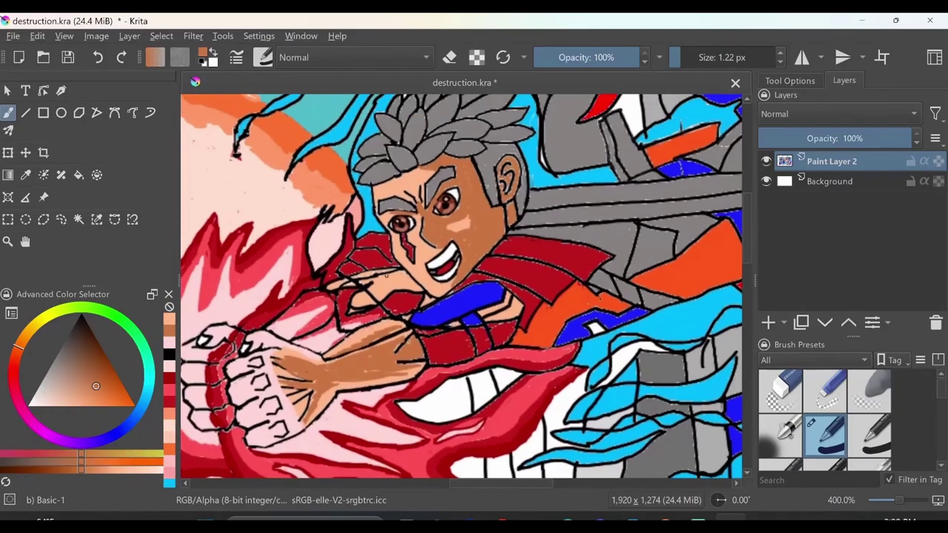
pyautogui.press('f')
pyautogui.scroll(-3, 385, 274)
pyautogui.scroll(2, 274, 274)
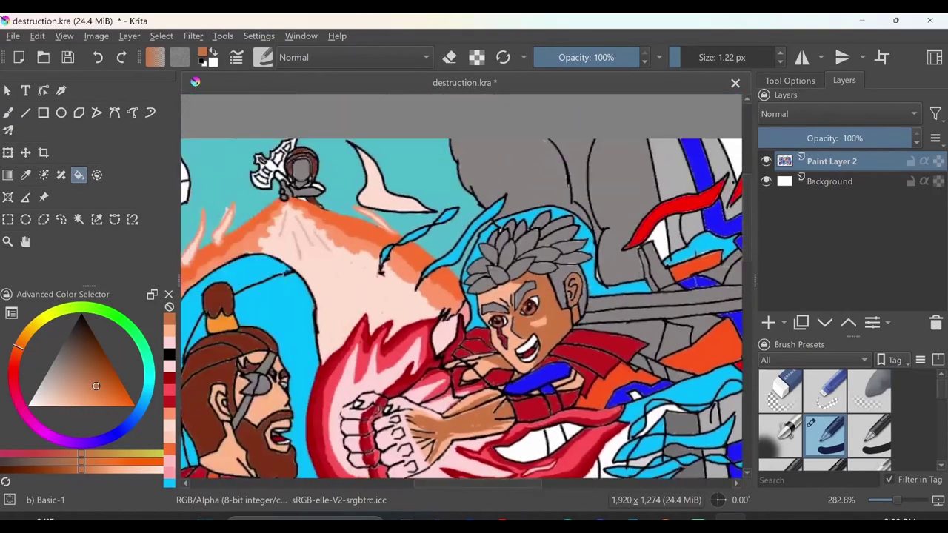
pyautogui.scroll(2, 445, 297)
pyautogui.press('b')
pyautogui.scroll(-1, 444, 296)
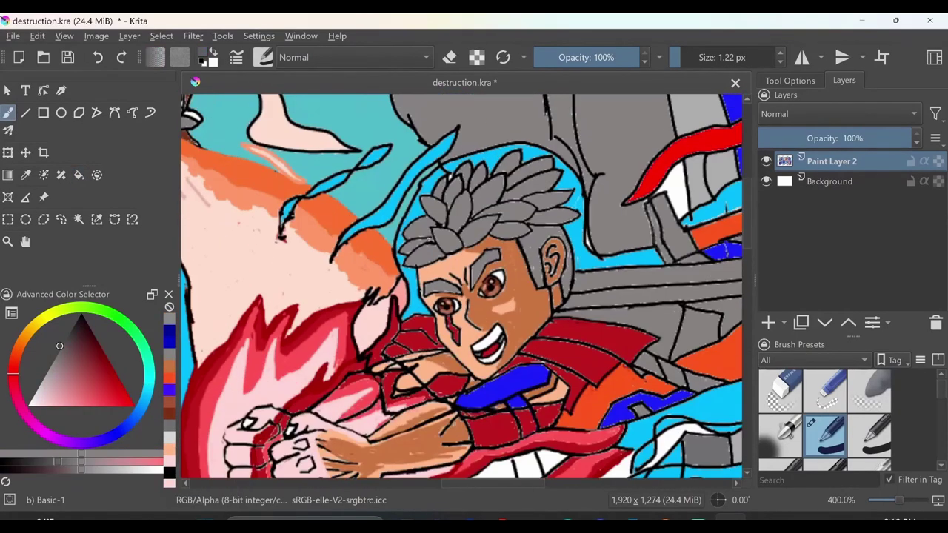
# Shade the front locks of the swordsman's hair dark grey
pyautogui.click(434, 254)
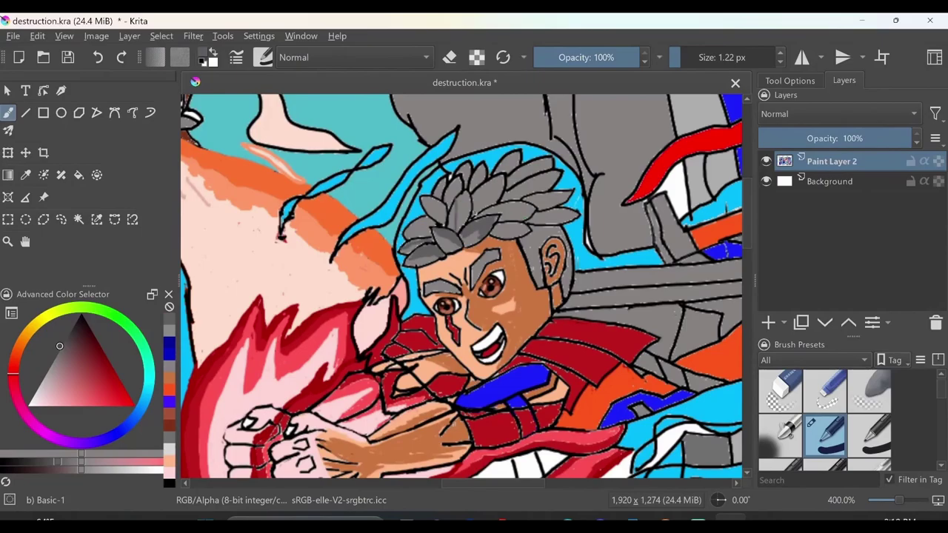
pyautogui.press('f')
pyautogui.scroll(2, 461, 286)
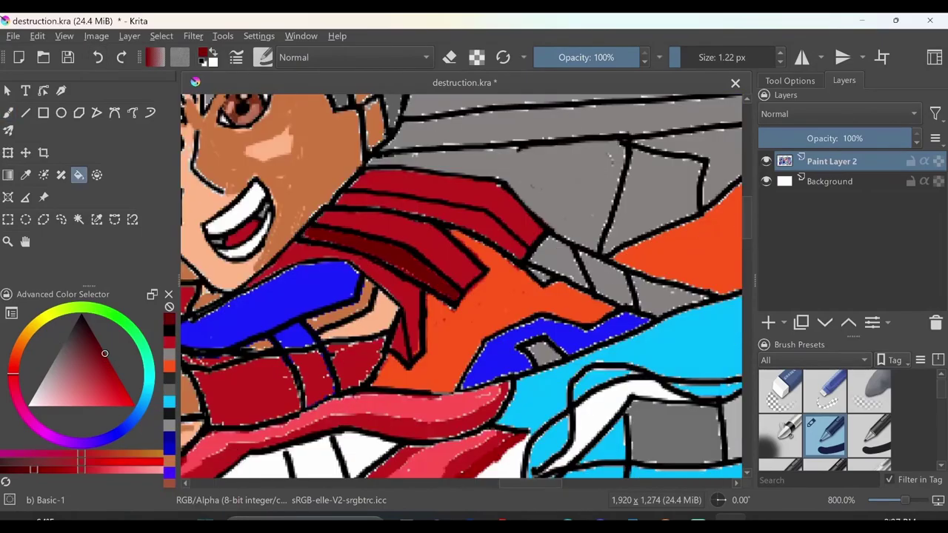
# Sample the scarf's reds and shade the undersides of the swordsman's scarf bands dark red
pyautogui.scroll(-3, 461, 286)
pyautogui.scroll(3, 382, 222)
pyautogui.press('b')
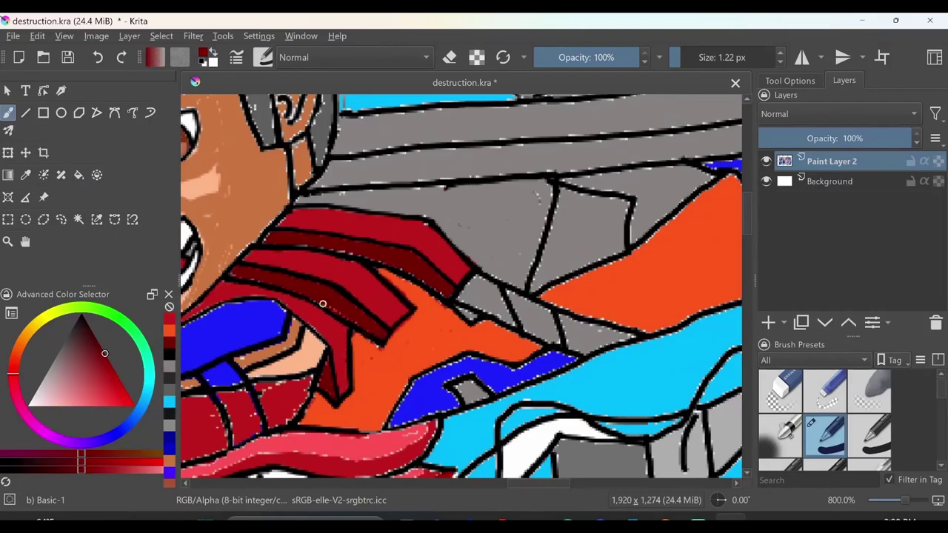
pyautogui.keyDown('ctrl'); pyautogui.click(324, 303); pyautogui.keyUp('ctrl')
pyautogui.keyDown('ctrl'); pyautogui.click(240, 279); pyautogui.keyUp('ctrl')
pyautogui.moveTo(240, 280); pyautogui.dragTo(369, 316)
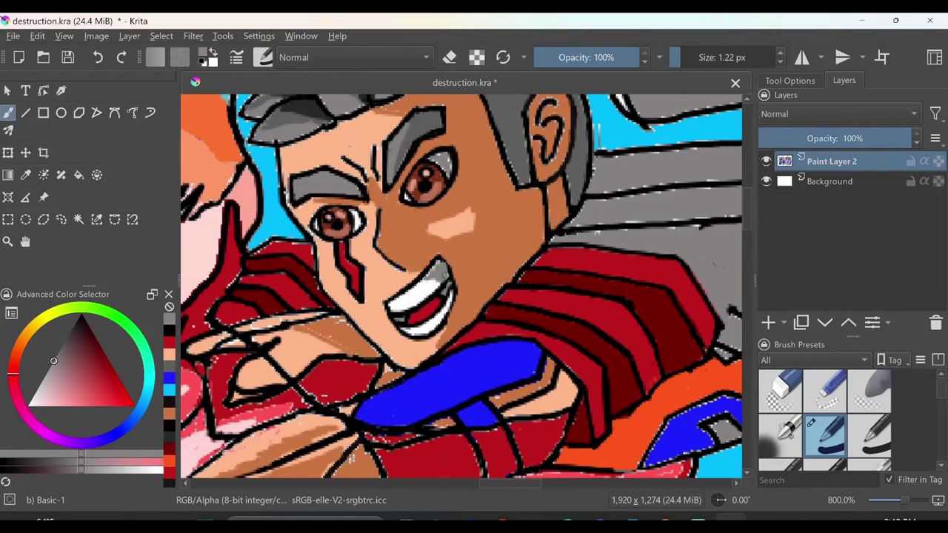
# Shade the swordsman's teeth grey near the mouth corner and retouch the mouth's outline in black
pyautogui.press('d')
pyautogui.press('f')
pyautogui.press('b')
pyautogui.press('x')
pyautogui.press('x')
pyautogui.press('x')
pyautogui.keyDown('ctrl'); pyautogui.click(482, 341); pyautogui.keyUp('ctrl')
pyautogui.keyDown('ctrl'); pyautogui.click(485, 319); pyautogui.keyUp('ctrl')
pyautogui.keyDown('ctrl'); pyautogui.click(444, 330); pyautogui.keyUp('ctrl')
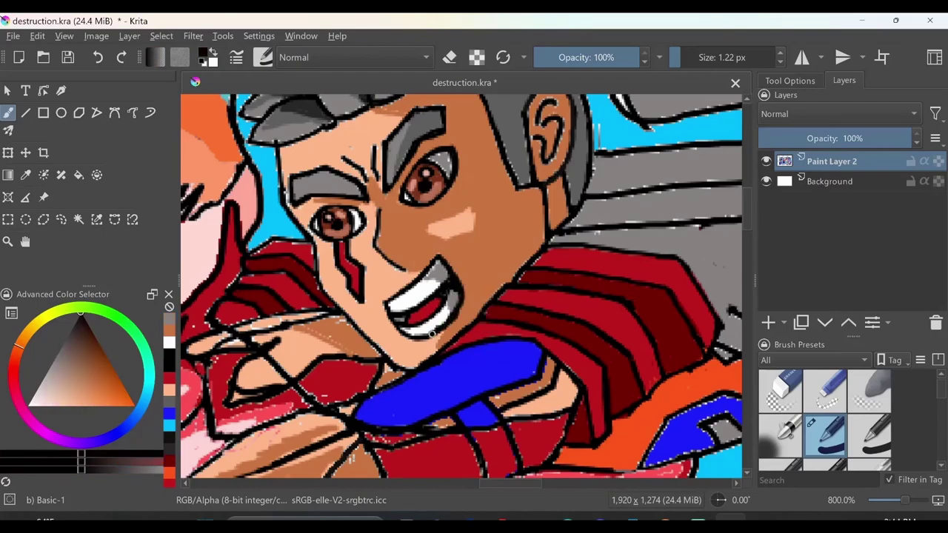
# Sample the grey and black tones of the swordsman's eyes for retouching the eye details
pyautogui.keyDown('ctrl'); pyautogui.click(481, 355); pyautogui.keyUp('ctrl')
pyautogui.keyDown('ctrl'); pyautogui.click(456, 185); pyautogui.keyUp('ctrl')
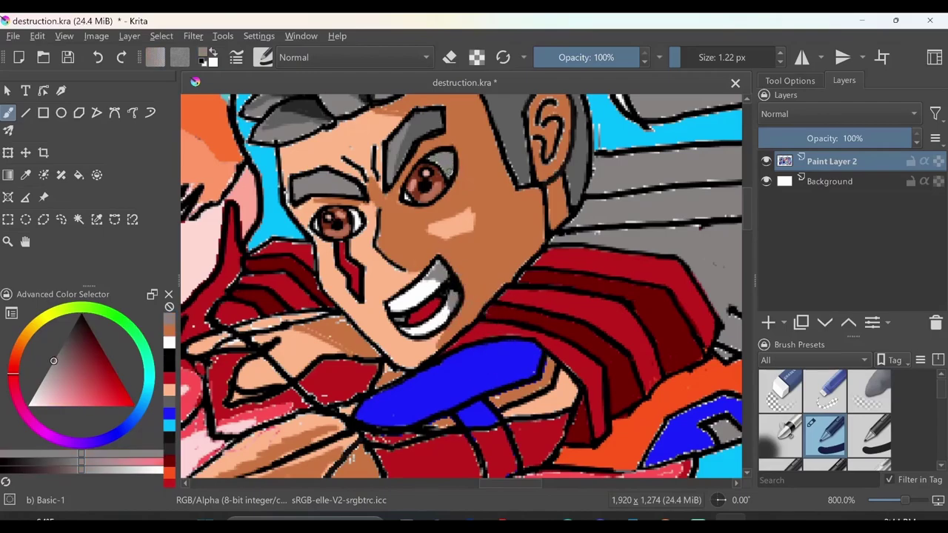
pyautogui.keyDown('ctrl'); pyautogui.click(437, 164); pyautogui.keyUp('ctrl')
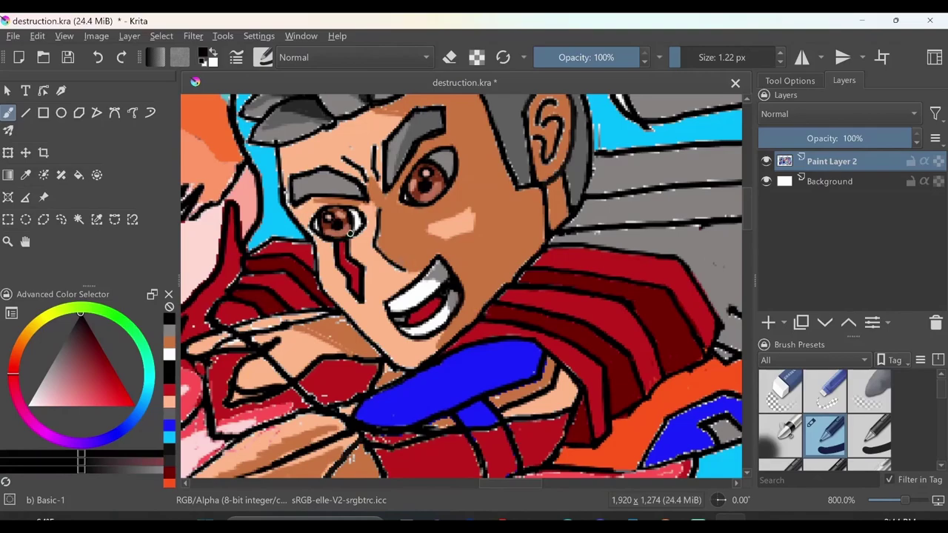
pyautogui.keyDown('ctrl'); pyautogui.click(380, 370); pyautogui.keyUp('ctrl')
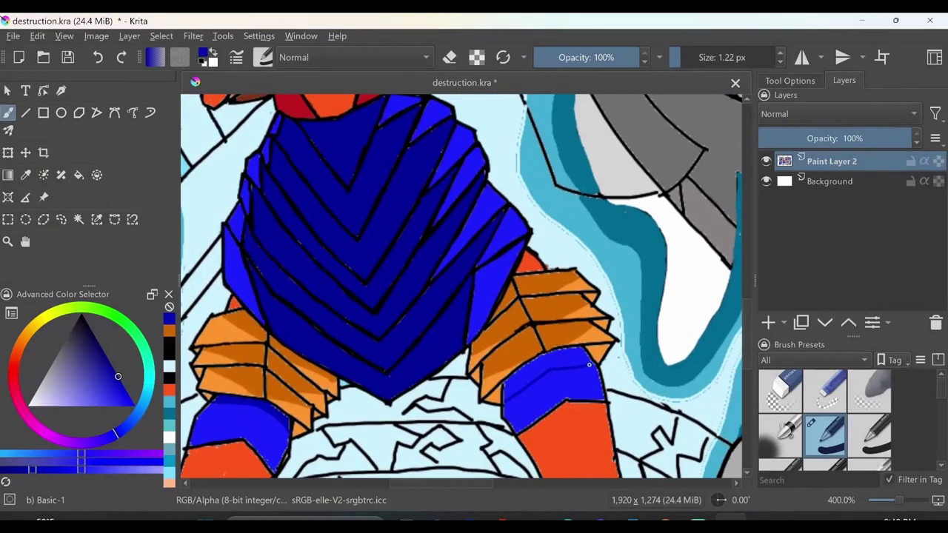
# Shade the upper part of both blue leg bands dark blue and choose dark orange as the fill colour
pyautogui.moveTo(590, 365); pyautogui.dragTo(518, 386)
pyautogui.moveTo(209, 406); pyautogui.dragTo(282, 427)
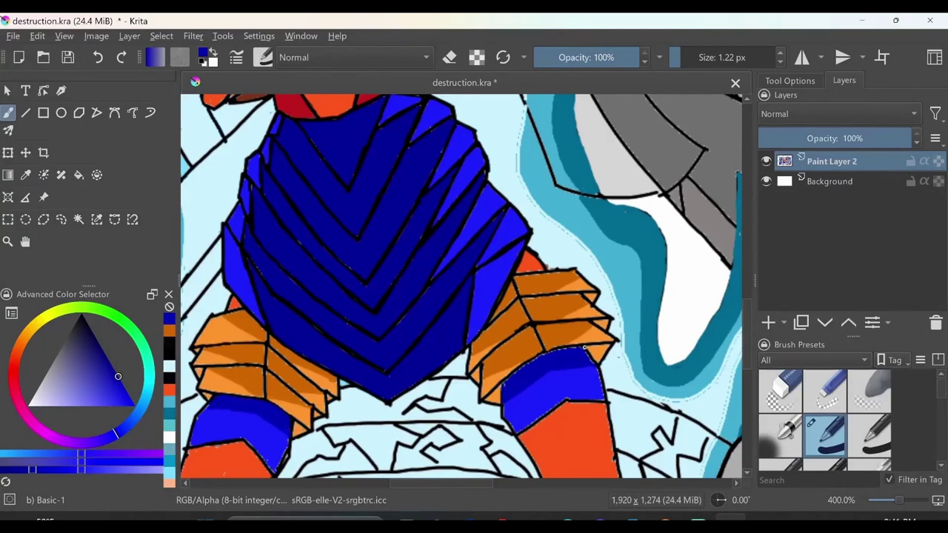
pyautogui.click(170, 331)
pyautogui.press('f')
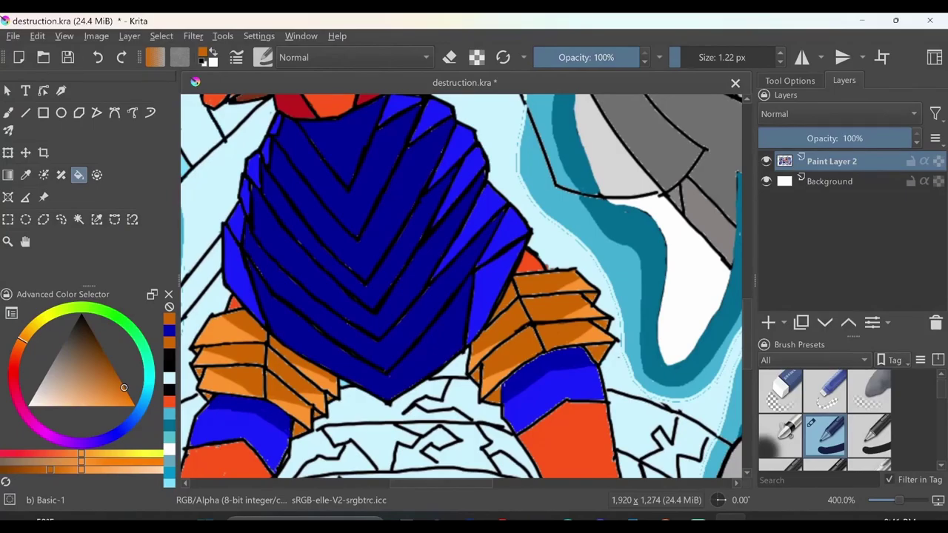
pyautogui.scroll(-3, 460, 286)
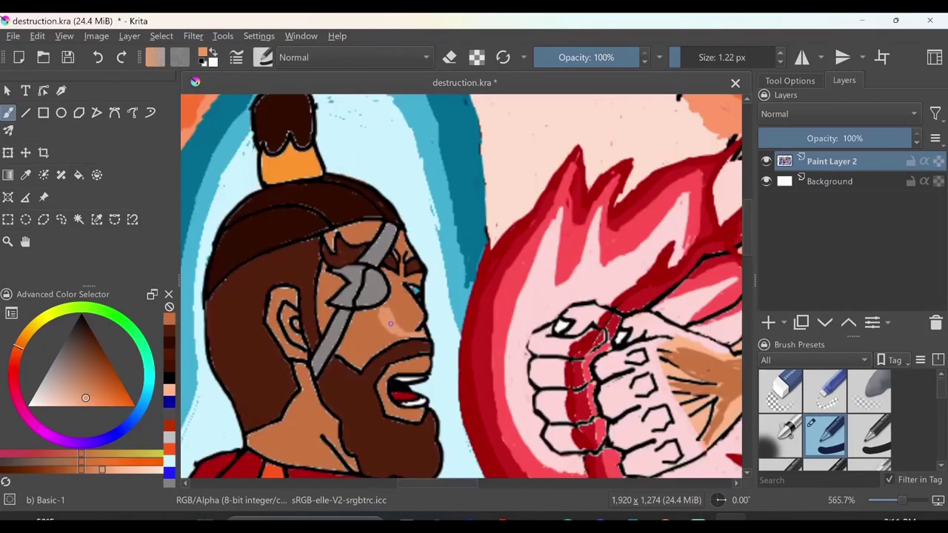
# Fill the bearded man's cheek with a lighter skin tone, leaving the side of the nose in brown shadow
pyautogui.press('f')
pyautogui.click(386, 322)
pyautogui.press('b')
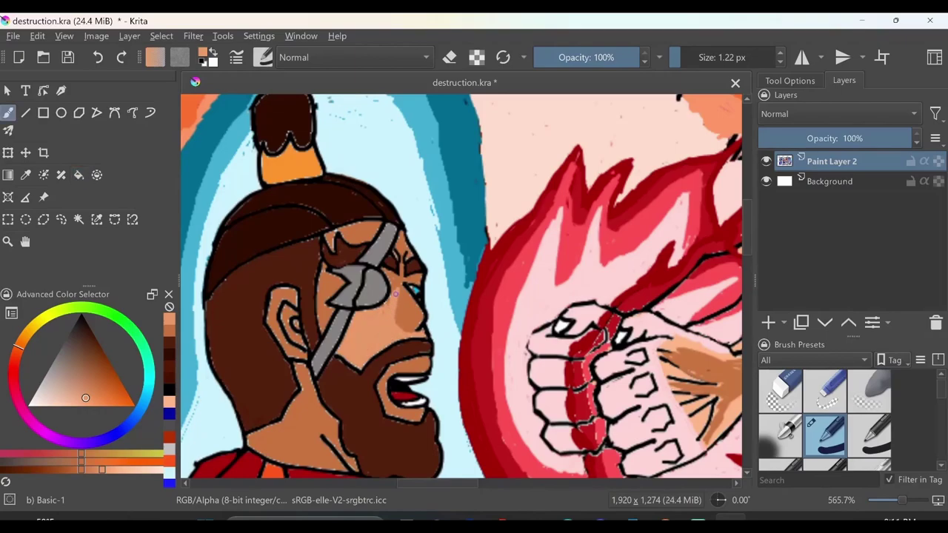
pyautogui.press('f')
pyautogui.scroll(-1, 404, 329)
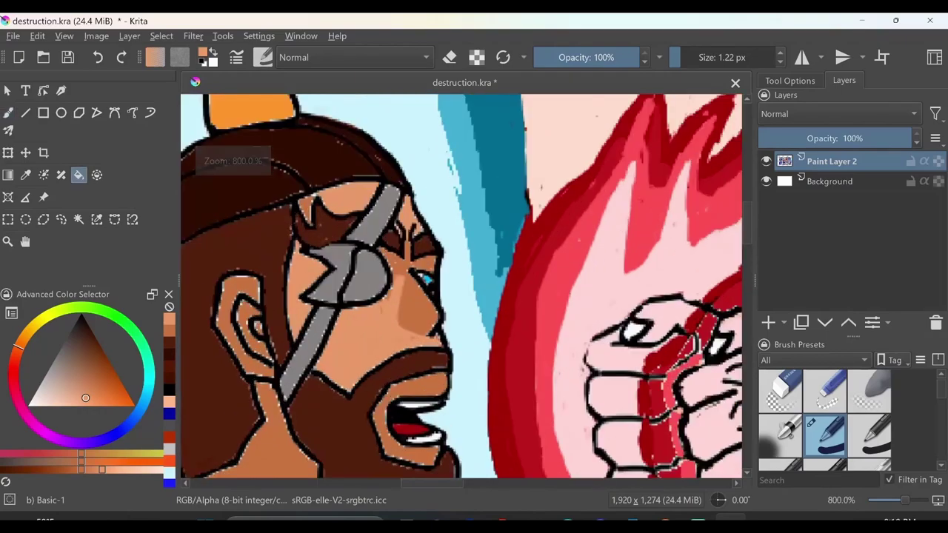
pyautogui.scroll(1, 356, 286)
pyautogui.press('b')
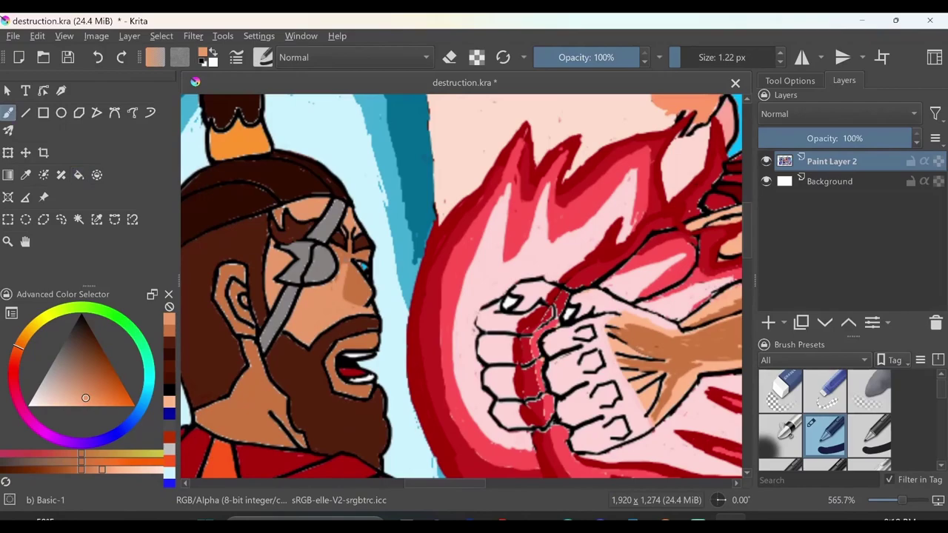
# Sample the darker skin tone and paint a shadow on the bearded man's cheek along the beard's edge
pyautogui.keyDown('ctrl'); pyautogui.click(274, 289); pyautogui.keyUp('ctrl')
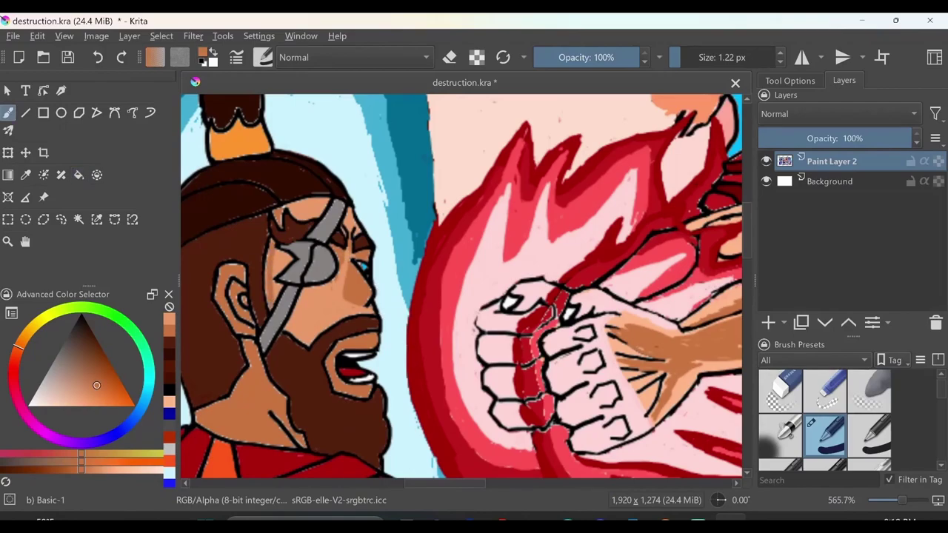
pyautogui.moveTo(303, 322); pyautogui.dragTo(290, 341)
pyautogui.hotkey('ctrl', 'z')
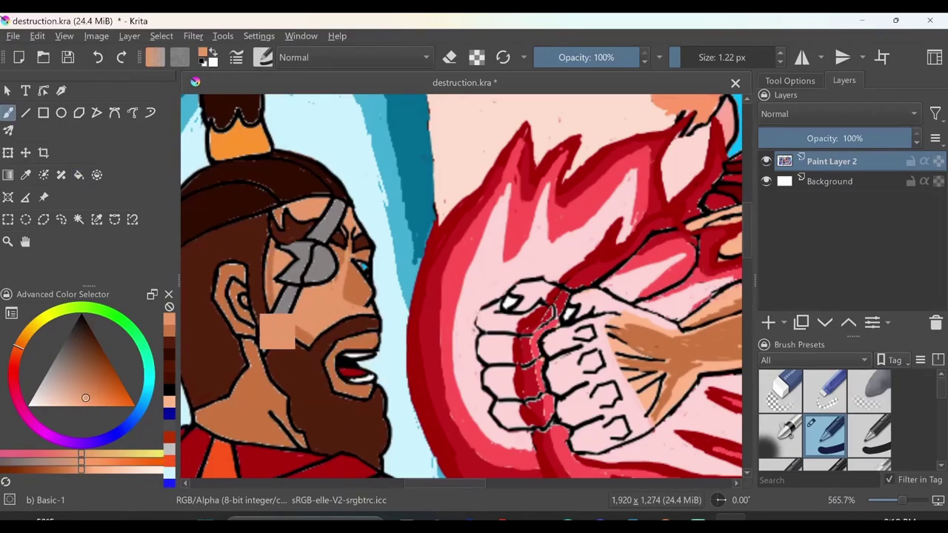
# Sample a darker brown and fill the inner part of the bearded man's ear
pyautogui.press('f')
pyautogui.keyDown('ctrl'); pyautogui.click(234, 299); pyautogui.keyUp('ctrl')
pyautogui.press('b')
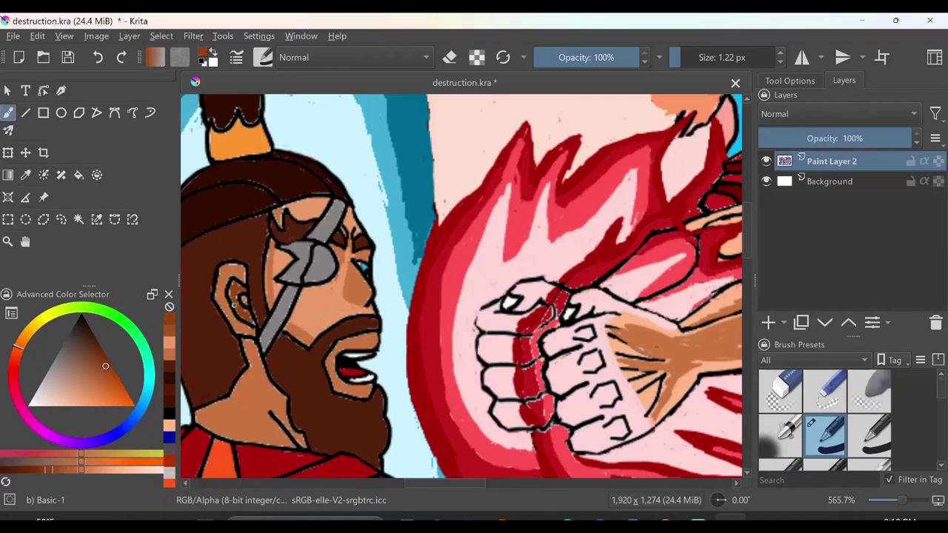
pyautogui.keyDown('ctrl'); pyautogui.click(281, 363); pyautogui.keyUp('ctrl')
pyautogui.press('f')
pyautogui.click(239, 300)
pyautogui.press('b')
# Paint brown over the light gaps along the bearded man's outer ear and sample the inner ear's colour
pyautogui.scroll(2, 238, 300)
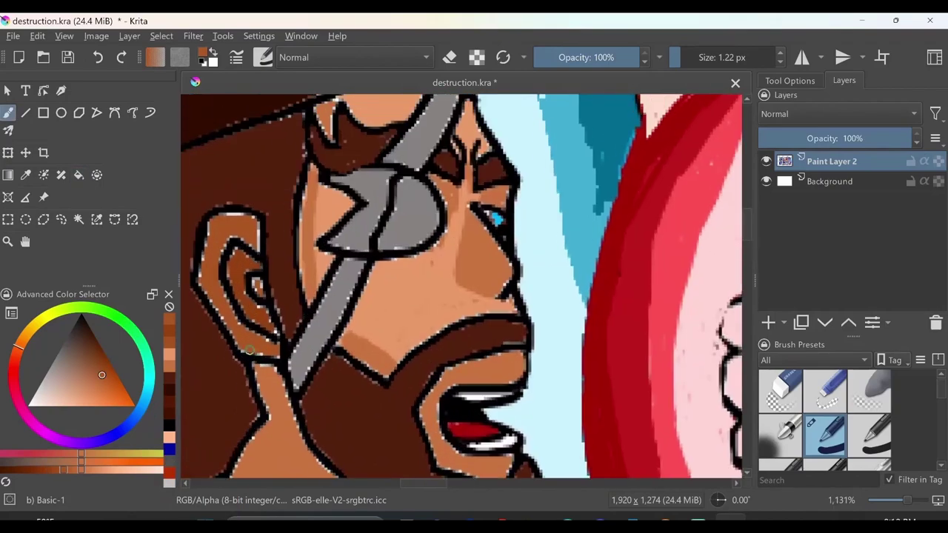
pyautogui.moveTo(242, 217)
pyautogui.mouseDown()
pyautogui.moveTo(229, 259)
pyautogui.moveTo(240, 326)
pyautogui.mouseUp()
pyautogui.keyDown('ctrl'); pyautogui.click(256, 308); pyautogui.keyUp('ctrl')
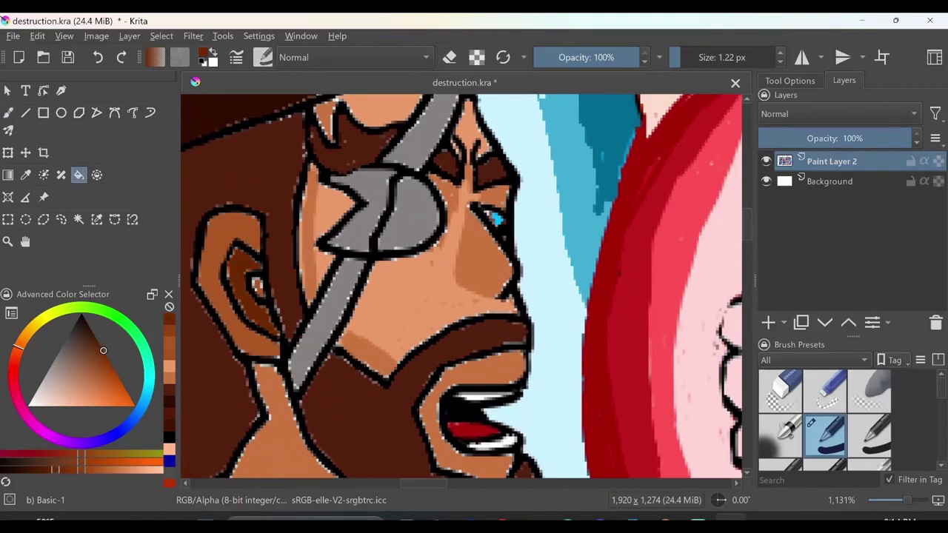
# Undo the last two ear edits, resample the ear's colours and paint the inner ear fold dark brown
pyautogui.hotkey('ctrl', 'z')
pyautogui.hotkey('ctrl', 'z')
pyautogui.keyDown('ctrl'); pyautogui.click(259, 298); pyautogui.keyUp('ctrl')
pyautogui.keyDown('ctrl'); pyautogui.click(245, 255); pyautogui.keyUp('ctrl')
pyautogui.moveTo(237, 252)
pyautogui.mouseDown()
pyautogui.moveTo(252, 316)
pyautogui.moveTo(286, 331)
pyautogui.mouseUp()
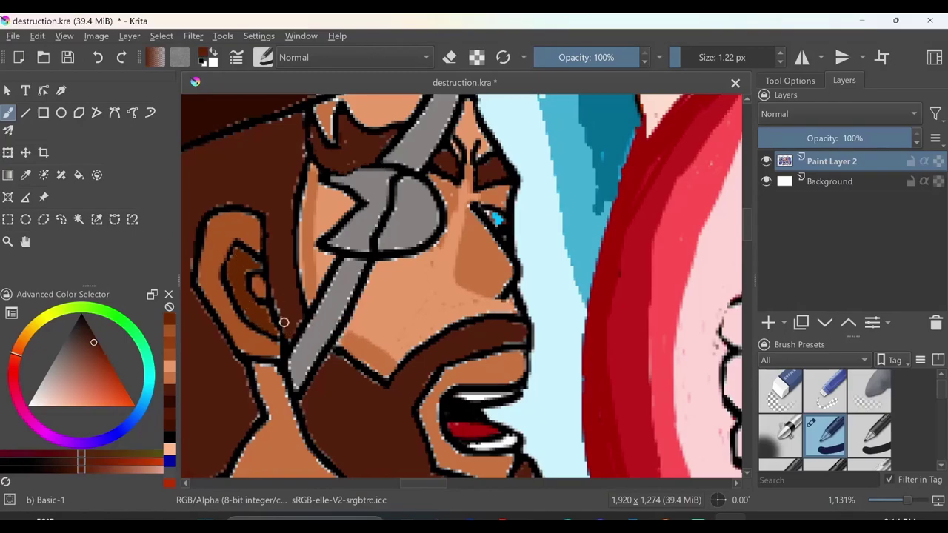
pyautogui.scroll(-2, 295, 320)
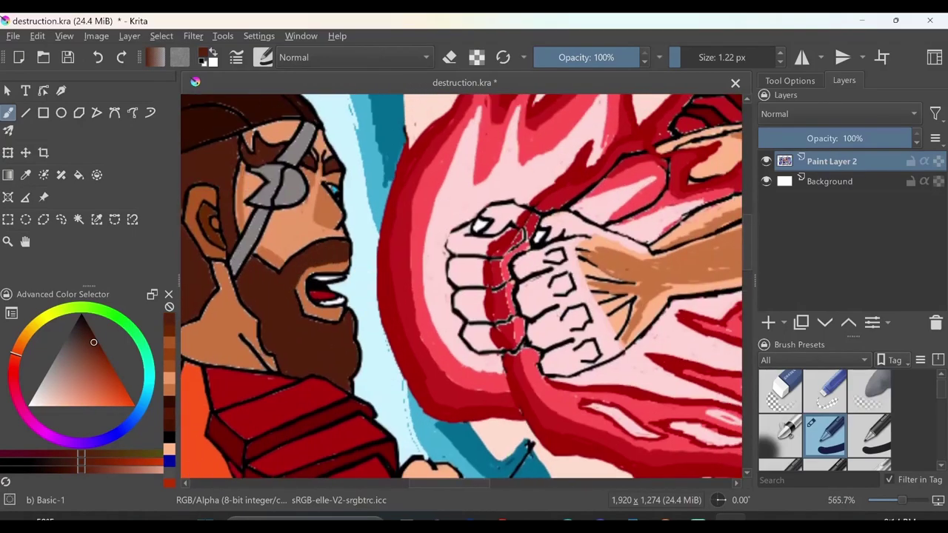
# Sample the hair colour and paint a very dark brown shadow on the bearded man's hair around the ear
pyautogui.scroll(-1, 518, 319)
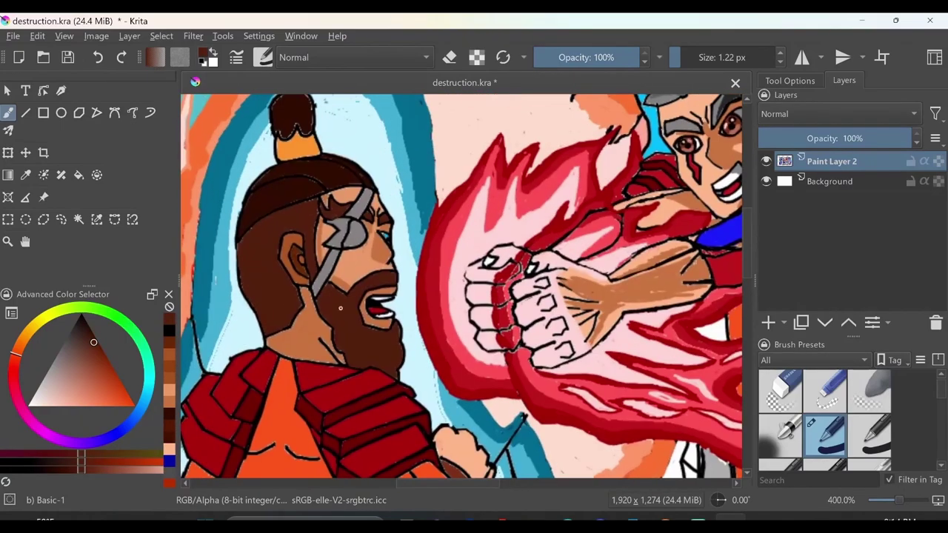
pyautogui.keyDown('ctrl'); pyautogui.click(285, 281); pyautogui.keyUp('ctrl')
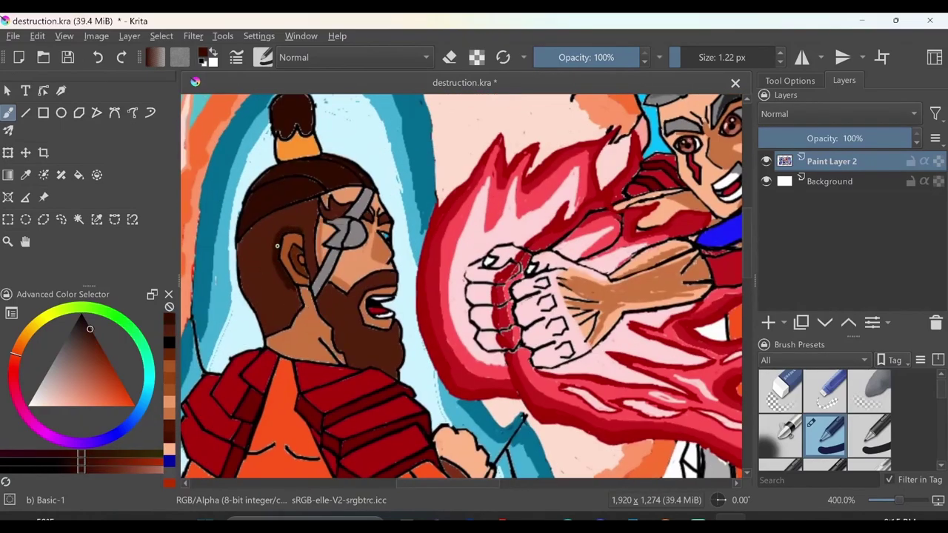
pyautogui.press('f')
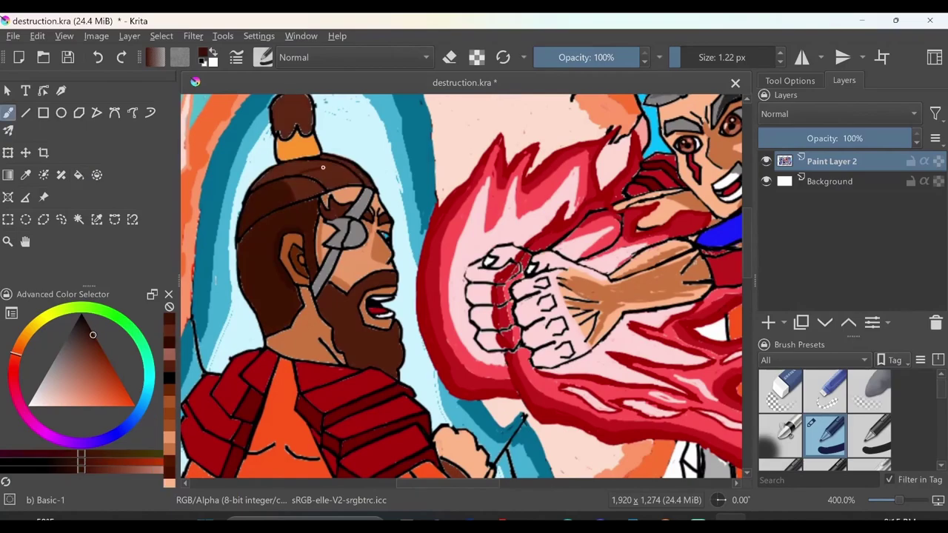
# Fill the shaded part of the hair on top of the bearded man's head with dark brown
pyautogui.scroll(1, 318, 171)
pyautogui.click(311, 185)
pyautogui.press('b')
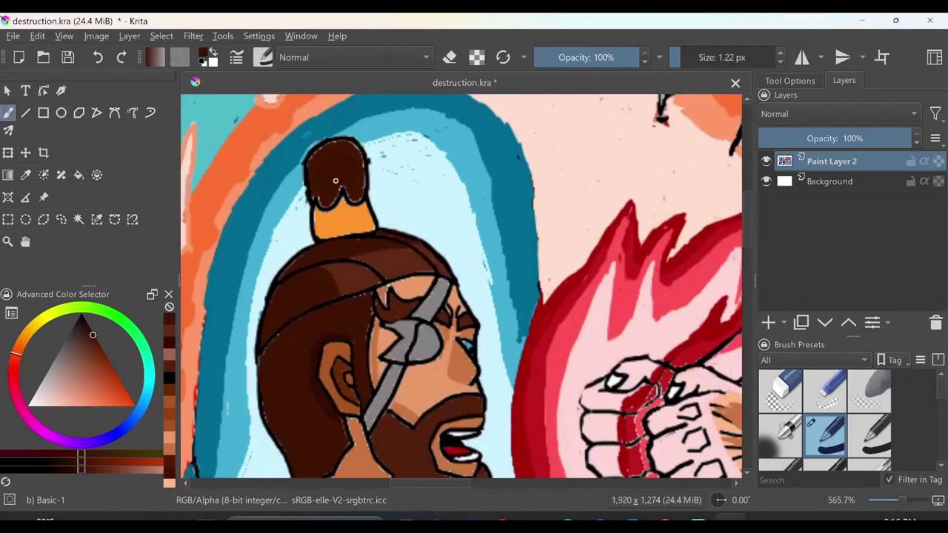
# Sample the bearded man's hair browns and fill the lighter hair patch above his forehead with a darker brown
pyautogui.keyDown('ctrl'); pyautogui.click(439, 299); pyautogui.keyUp('ctrl')
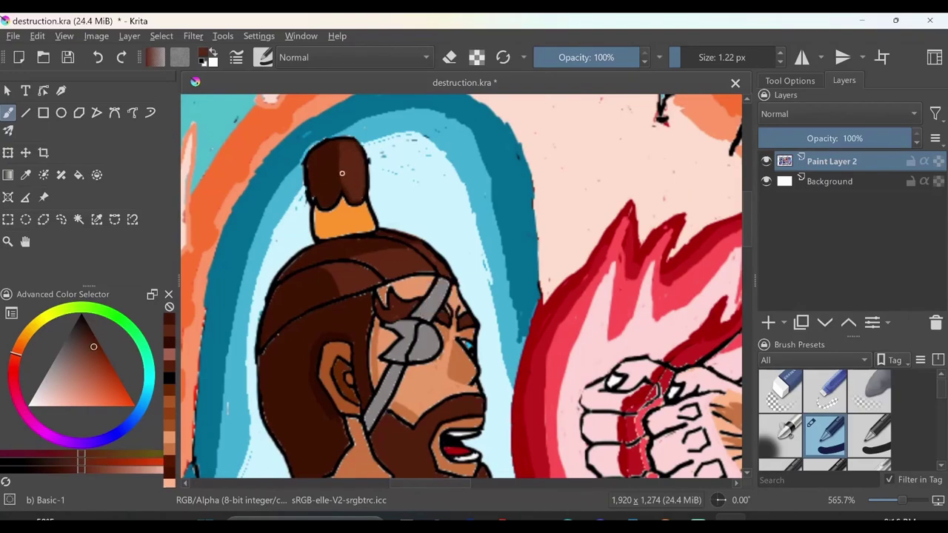
pyautogui.keyDown('ctrl'); pyautogui.click(434, 300); pyautogui.keyUp('ctrl')
pyautogui.keyDown('ctrl'); pyautogui.click(397, 350); pyautogui.keyUp('ctrl')
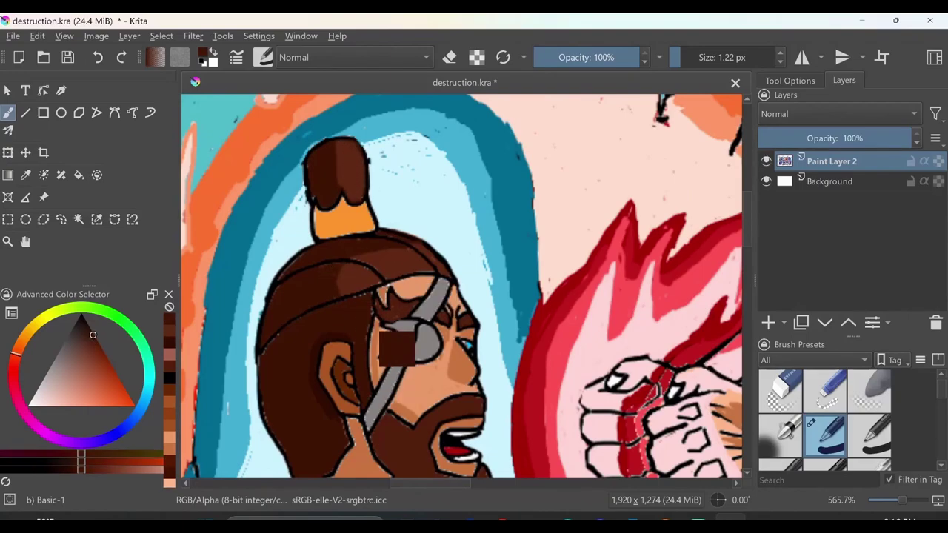
pyautogui.keyDown('ctrl'); pyautogui.click(385, 374); pyautogui.keyUp('ctrl')
pyautogui.press('f')
pyautogui.click(363, 274)
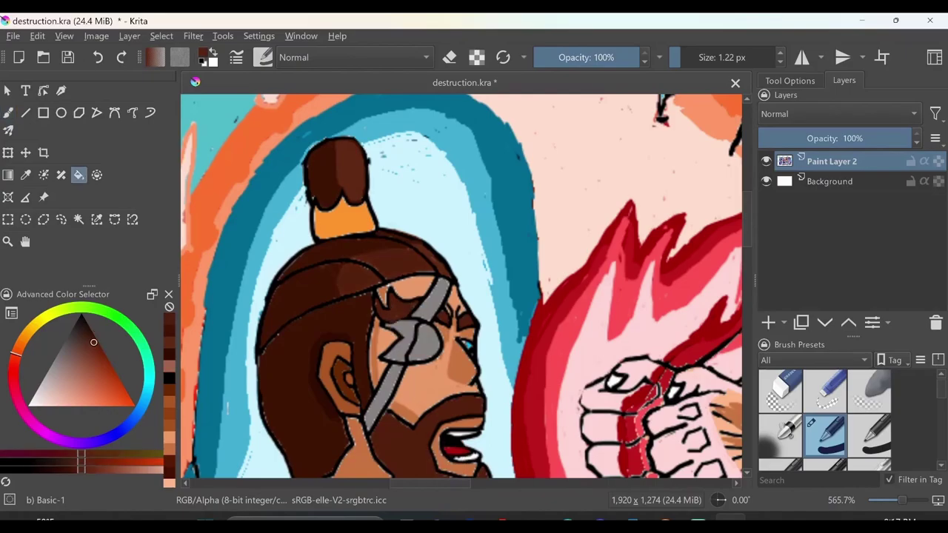
# Sample the neck colours and paint a darker brown shadow on the bearded man's neck just behind the beard
pyautogui.scroll(-5, 461, 286)
pyautogui.press('-')
pyautogui.press('-')
pyautogui.press('-')
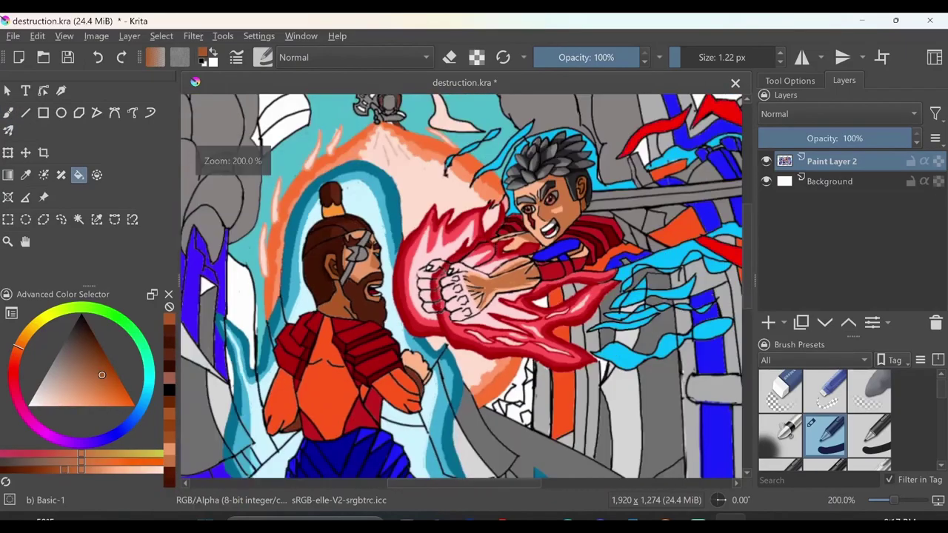
pyautogui.press('+')
pyautogui.press('+')
pyautogui.press('b')
pyautogui.keyDown('ctrl'); pyautogui.click(350, 308); pyautogui.keyUp('ctrl')
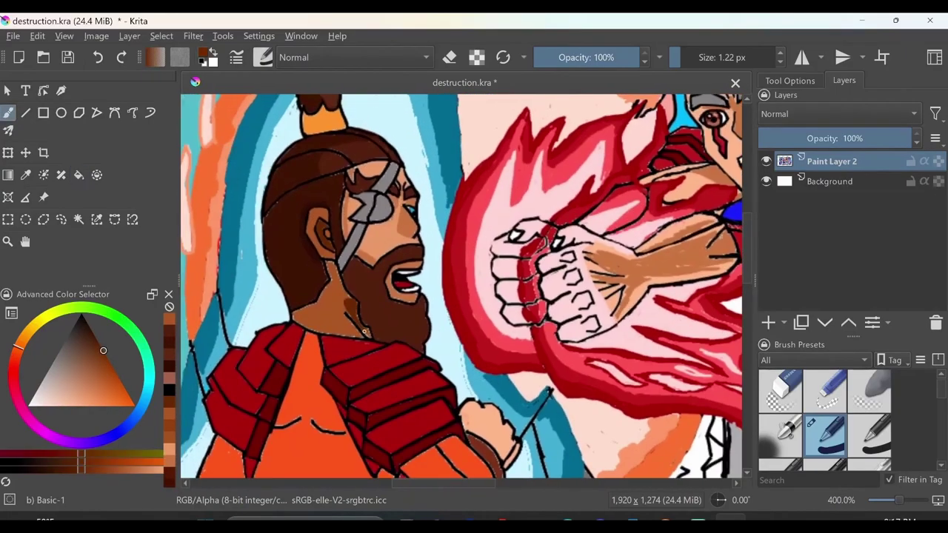
pyautogui.moveTo(363, 329); pyautogui.dragTo(348, 297)
pyautogui.keyDown('ctrl'); pyautogui.click(366, 356); pyautogui.keyUp('ctrl')
pyautogui.press('-')
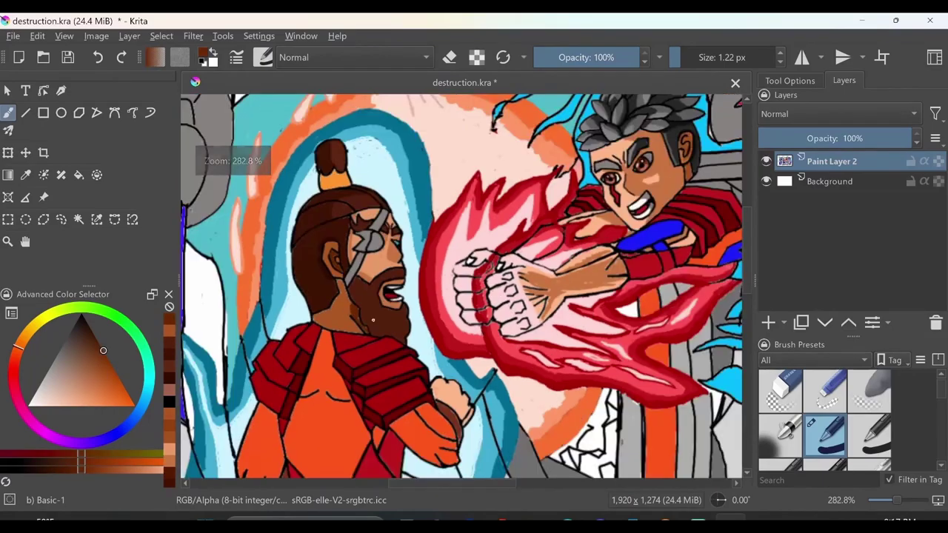
# Paint a rust-red shadow down the inner side of the bearded man's far-left arm, beside his bare back
pyautogui.press('+')
pyautogui.press('+')
pyautogui.scroll(-3, 289, 348)
pyautogui.scroll(-3, 290, 348)
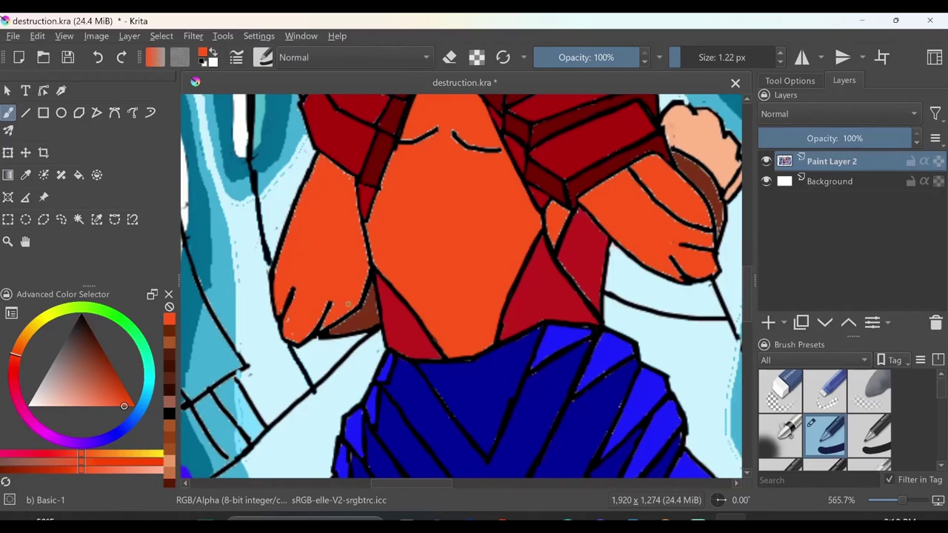
pyautogui.keyDown('ctrl'); pyautogui.click(354, 317); pyautogui.keyUp('ctrl')
pyautogui.moveTo(350, 180); pyautogui.dragTo(323, 327)
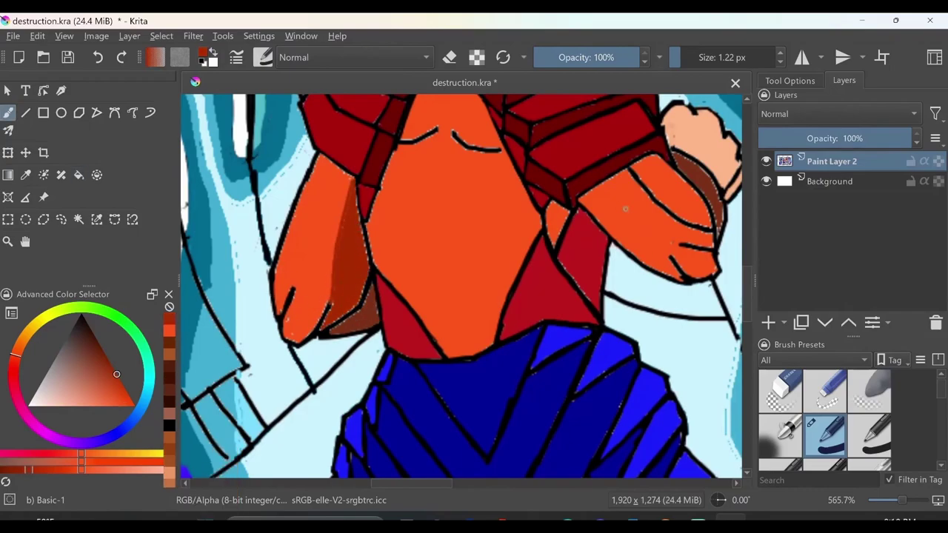
# Paint a rust-red shadow along the underside of the raised orange arm and touch up its edge with sampled orange
pyautogui.scroll(1, 442, 243)
pyautogui.moveTo(426, 185)
pyautogui.mouseDown()
pyautogui.moveTo(506, 246)
pyautogui.moveTo(489, 227)
pyautogui.moveTo(453, 210)
pyautogui.moveTo(576, 309)
pyautogui.mouseUp()
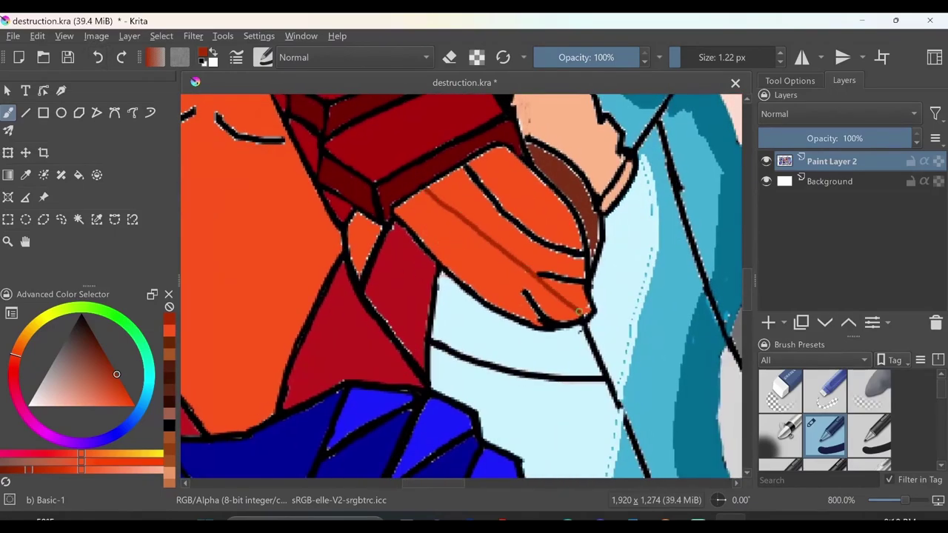
pyautogui.scroll(-1, 381, 313)
pyautogui.keyDown('ctrl'); pyautogui.click(478, 280); pyautogui.keyUp('ctrl')
pyautogui.moveTo(487, 292)
pyautogui.mouseDown()
pyautogui.moveTo(520, 313)
pyautogui.moveTo(495, 294)
pyautogui.mouseUp()
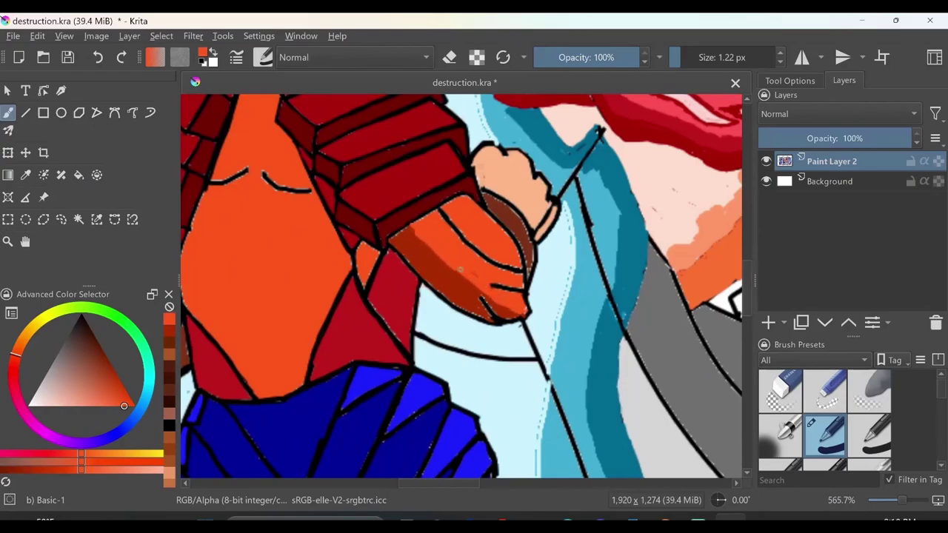
# Fill the shaded parts of the red waist panels with dark red and the bearded man's bare back with rust
pyautogui.keyDown('ctrl'); pyautogui.click(419, 235); pyautogui.keyUp('ctrl')
pyautogui.keyDown('ctrl'); pyautogui.click(409, 259); pyautogui.keyUp('ctrl')
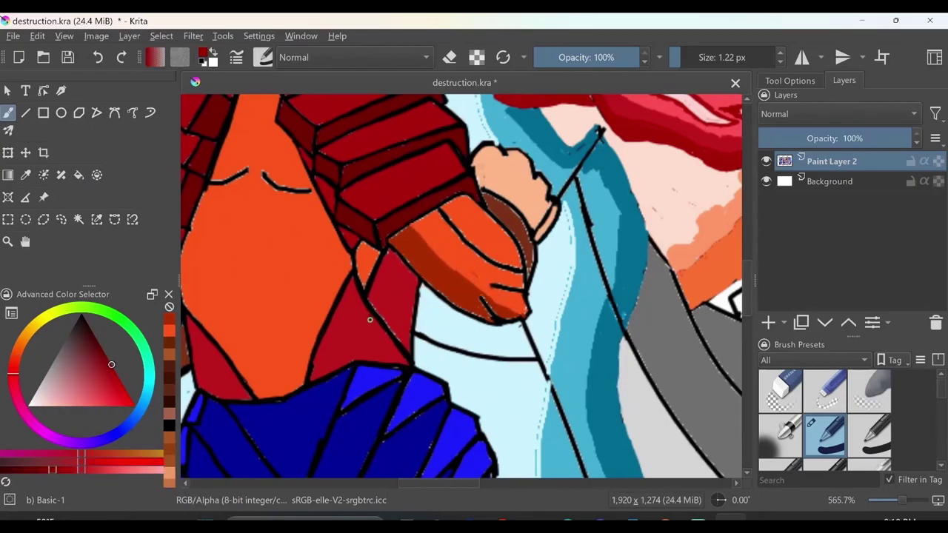
pyautogui.press('f')
pyautogui.hscroll(-5, 461, 286)
pyautogui.scroll(-3, 421, 278)
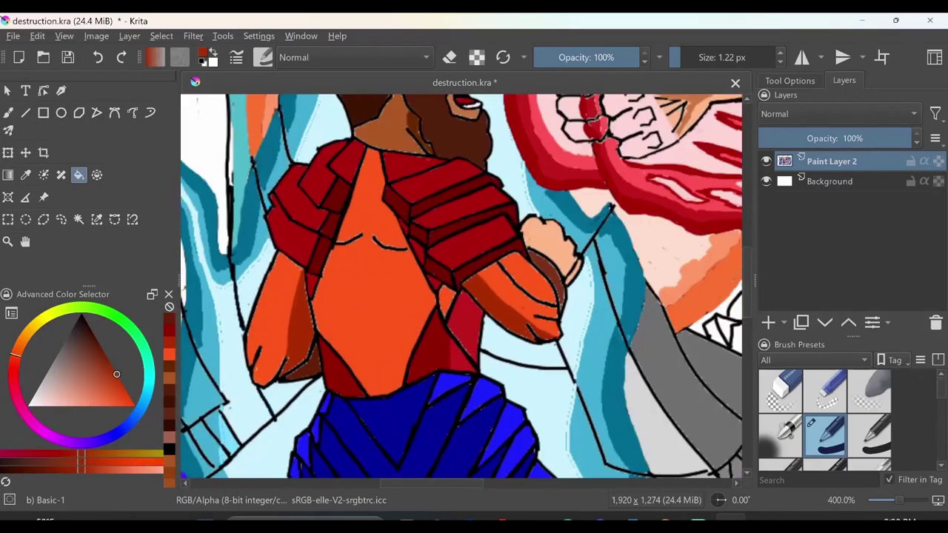
pyautogui.scroll(1, 421, 279)
# Shade the beard's lower edge dark brown and paint skin brown over the light gaps along the neck and collar
pyautogui.keyDown('ctrl'); pyautogui.click(421, 279); pyautogui.keyUp('ctrl')
pyautogui.press('b')
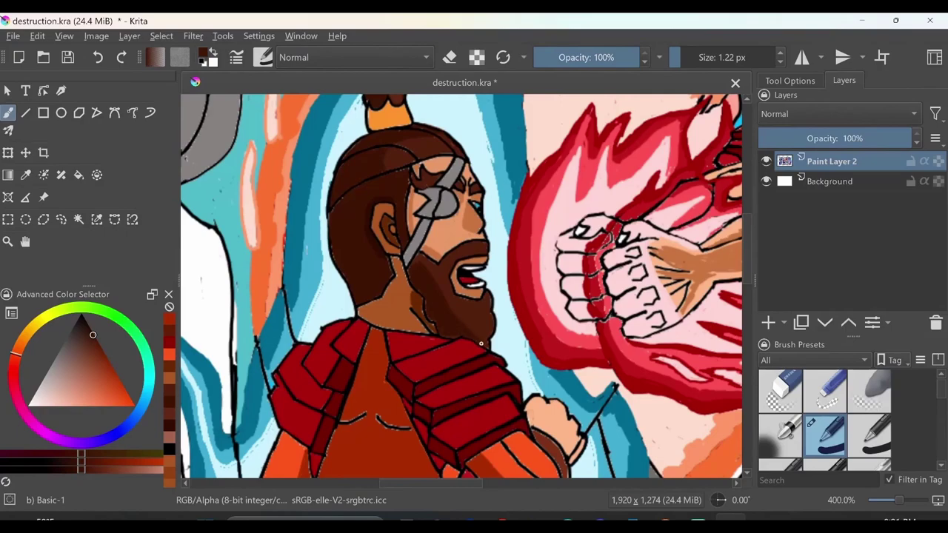
pyautogui.scroll(2, 425, 317)
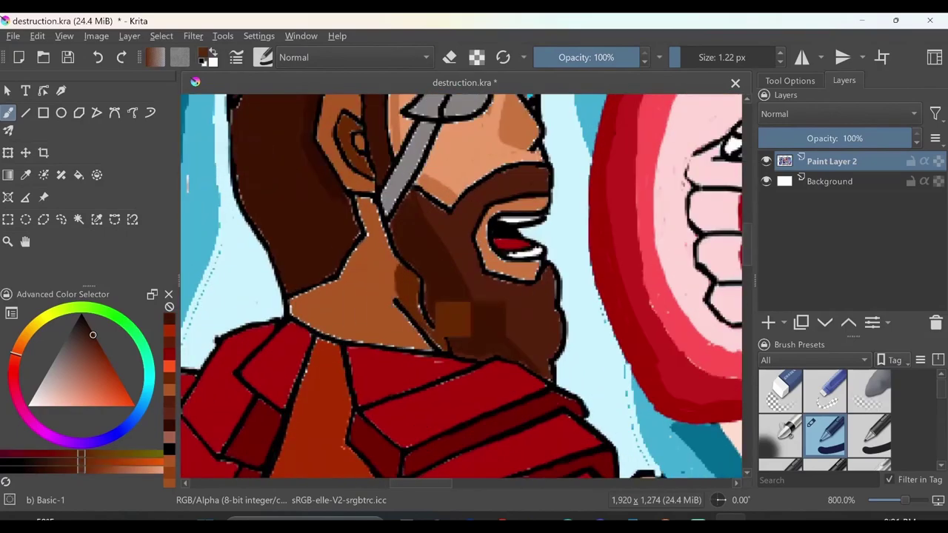
pyautogui.keyDown('ctrl'); pyautogui.click(289, 305); pyautogui.keyUp('ctrl')
pyautogui.moveTo(343, 335); pyautogui.dragTo(418, 346)
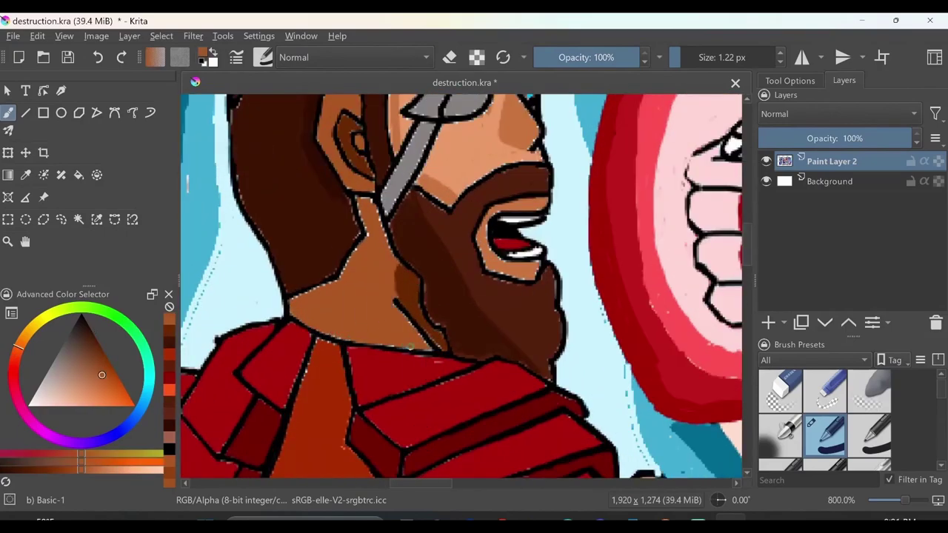
pyautogui.moveTo(324, 288); pyautogui.dragTo(294, 298)
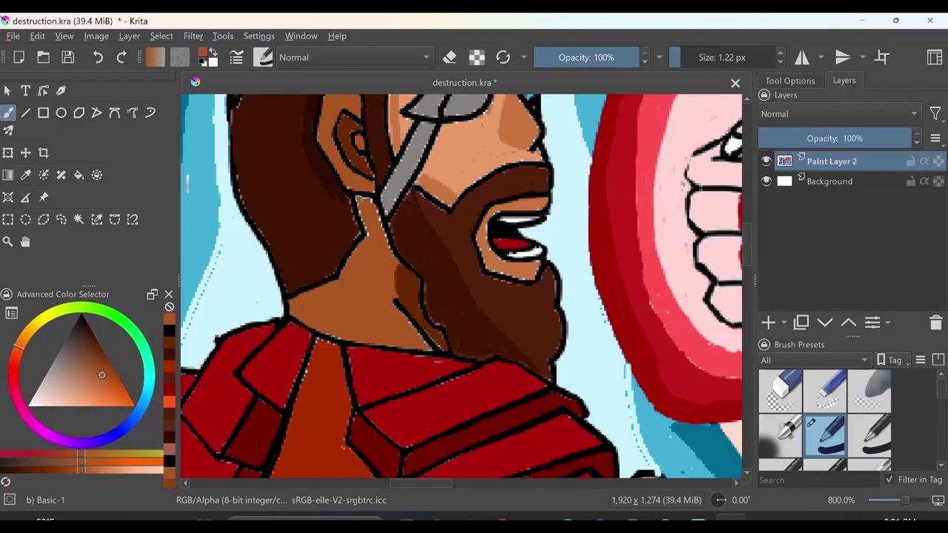
# Sample the armour's reds and fill the shaded parts of the bearded man's stacked shoulder plates with darker red
pyautogui.scroll(-2, 435, 298)
pyautogui.keyDown('ctrl'); pyautogui.click(436, 298); pyautogui.keyUp('ctrl')
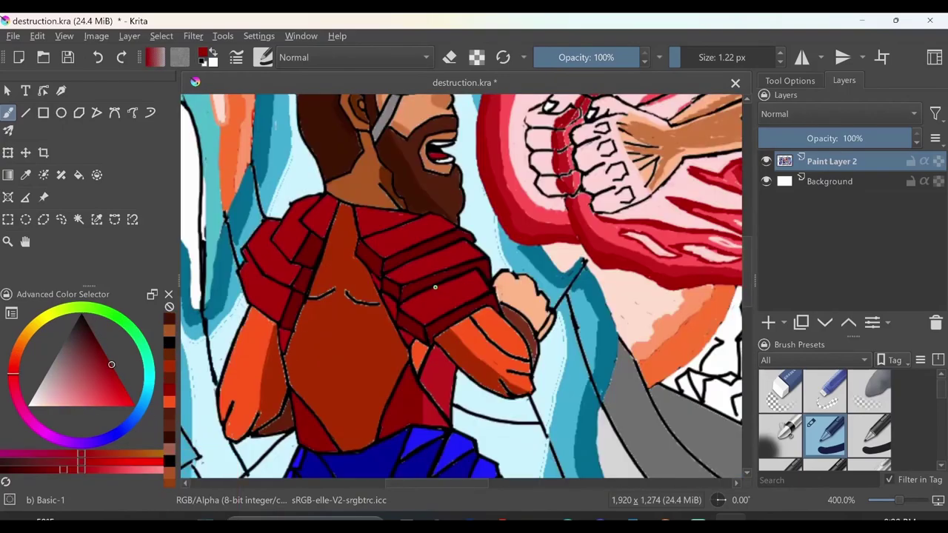
pyautogui.press('f')
pyautogui.click(440, 307)
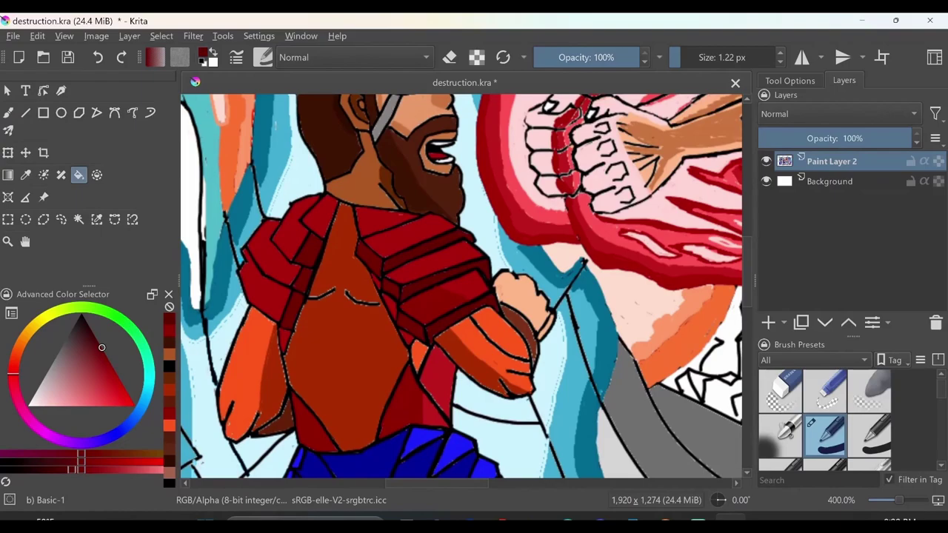
pyautogui.keyDown('ctrl'); pyautogui.click(443, 268); pyautogui.keyUp('ctrl')
pyautogui.press('b')
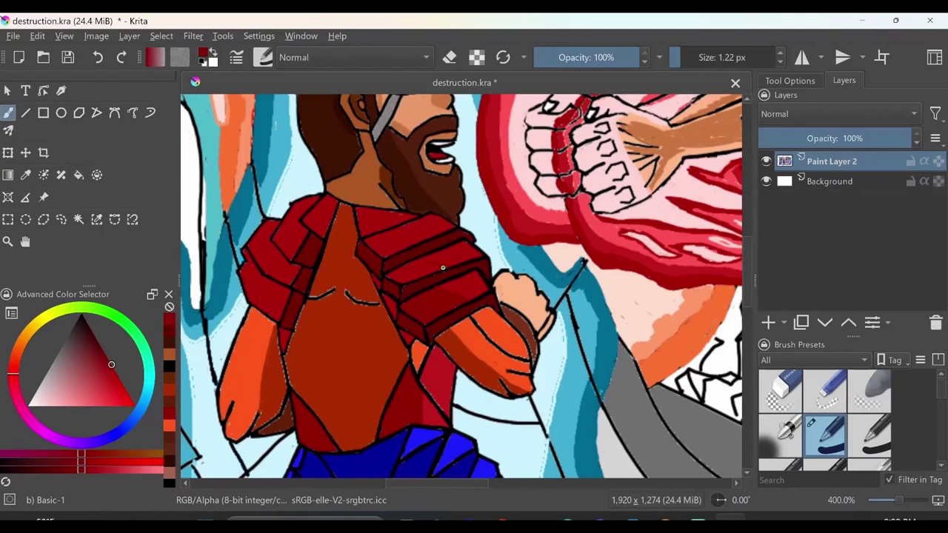
pyautogui.press('f')
pyautogui.click(398, 238)
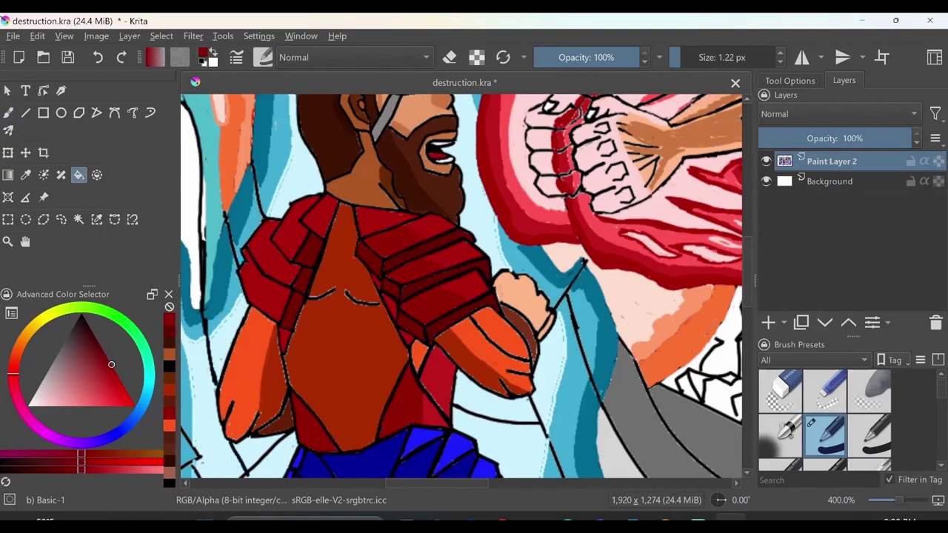
pyautogui.press('k')
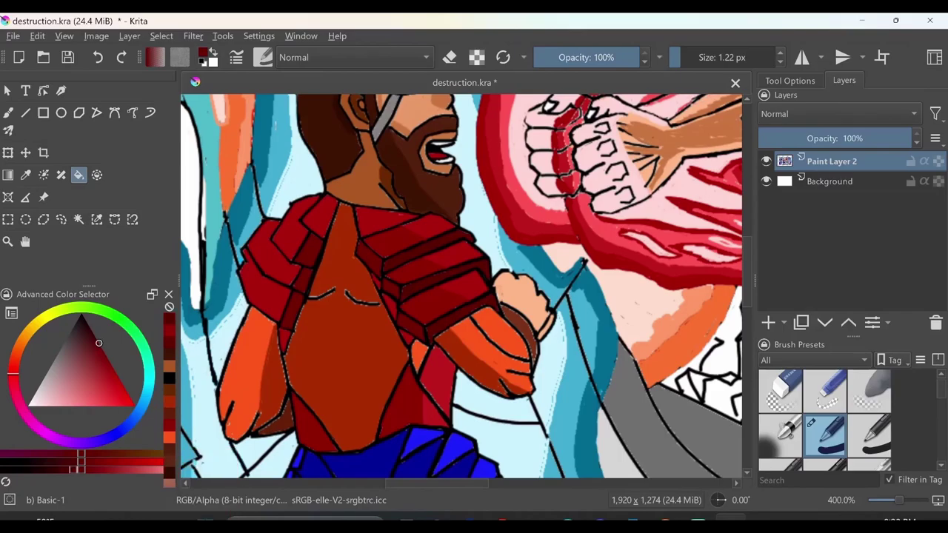
pyautogui.press('l')
# Shade the left side of the orange band around the bearded man's topknot with dark orange
pyautogui.press('-')
pyautogui.press('-')
pyautogui.press('-')
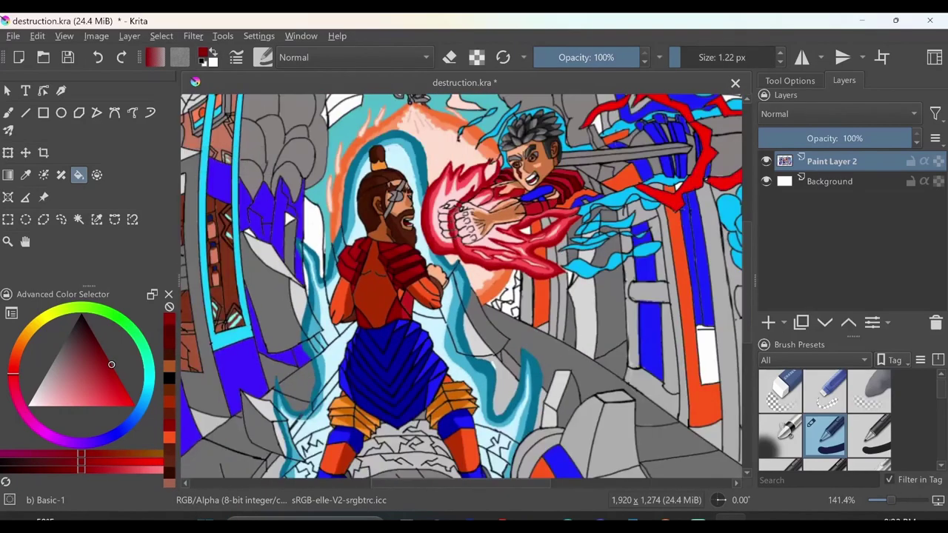
pyautogui.press('+')
pyautogui.press('+')
pyautogui.press('+')
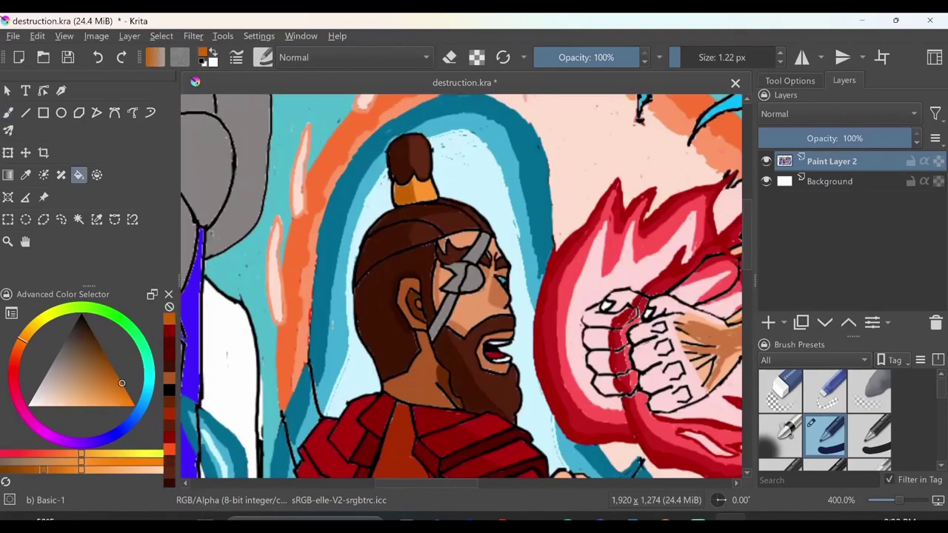
# Paint a dark grey shadow on the grey stonework directly below the sword blade, starting beside the swordsman's neck
pyautogui.press('-')
pyautogui.press('-')
pyautogui.press('-')
pyautogui.press('+')
pyautogui.press('+')
pyautogui.press('+')
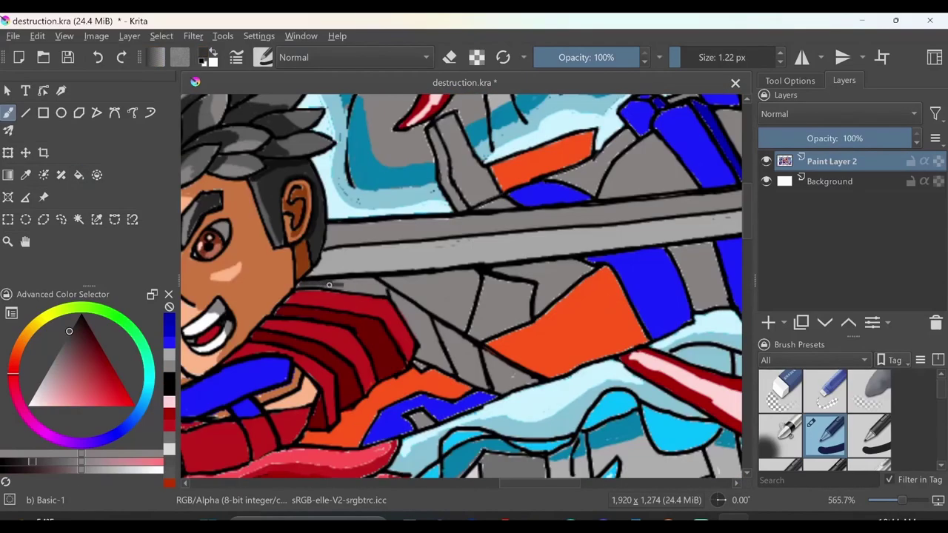
pyautogui.moveTo(323, 283); pyautogui.dragTo(423, 278)
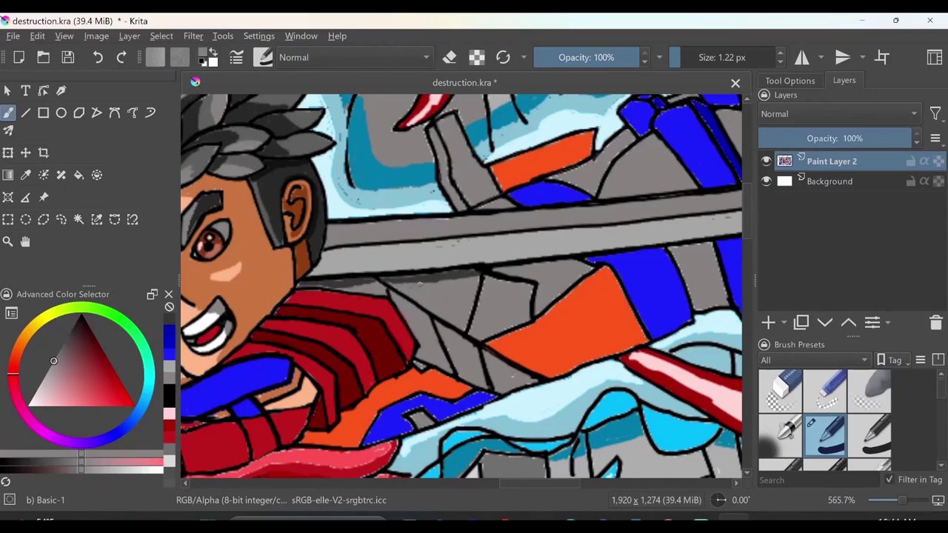
pyautogui.keyDown('ctrl'); pyautogui.click(452, 326); pyautogui.keyUp('ctrl')
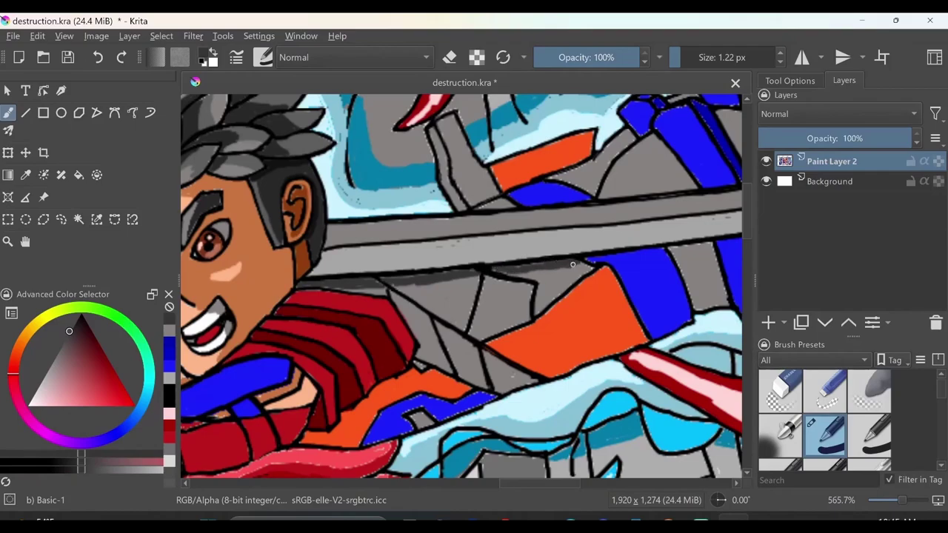
# Paint the sword's shadow in dark blue on the blue strip beside the orange panel and dark grey on the adjoining stone
pyautogui.scroll(1, 571, 264)
pyautogui.keyDown('ctrl'); pyautogui.click(391, 321); pyautogui.keyUp('ctrl')
pyautogui.moveTo(366, 329)
pyautogui.mouseDown()
pyautogui.moveTo(468, 318)
pyautogui.moveTo(368, 331)
pyautogui.mouseUp()
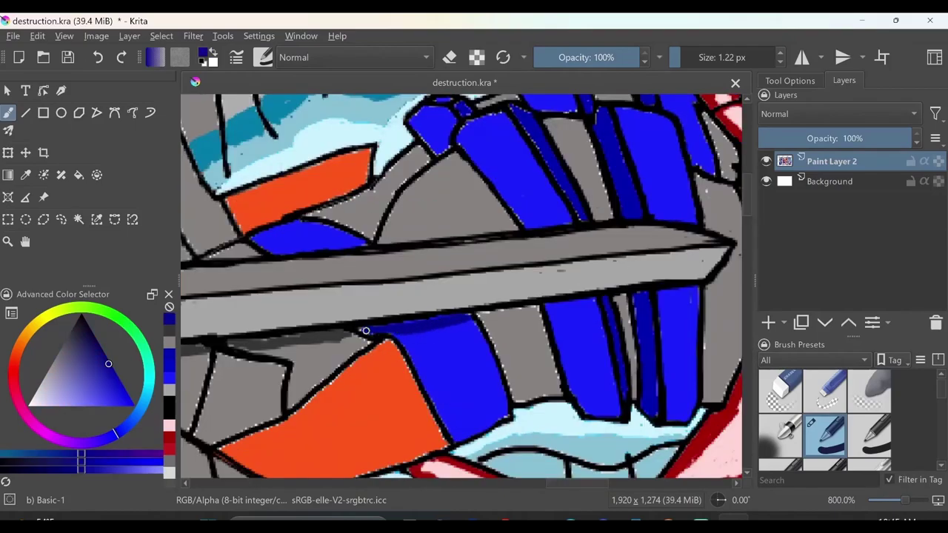
pyautogui.keyDown('ctrl'); pyautogui.click(368, 331); pyautogui.keyUp('ctrl')
pyautogui.moveTo(479, 314); pyautogui.dragTo(531, 311)
# Paint dark blue shadows under the blade on the blue strips near the sword tip and dark grey in the gap between them
pyautogui.scroll(1, 495, 316)
pyautogui.keyDown('ctrl'); pyautogui.click(426, 303); pyautogui.keyUp('ctrl')
pyautogui.moveTo(415, 300)
pyautogui.mouseDown()
pyautogui.moveTo(475, 292)
pyautogui.moveTo(422, 298)
pyautogui.mouseUp()
pyautogui.moveTo(585, 281)
pyautogui.mouseDown()
pyautogui.moveTo(578, 277)
pyautogui.moveTo(627, 272)
pyautogui.mouseUp()
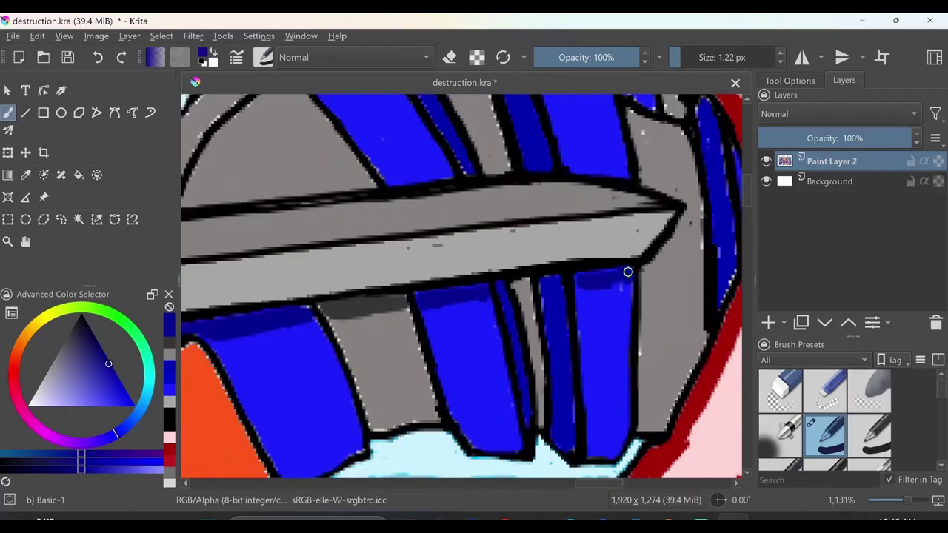
pyautogui.keyDown('ctrl'); pyautogui.click(554, 261); pyautogui.keyUp('ctrl')
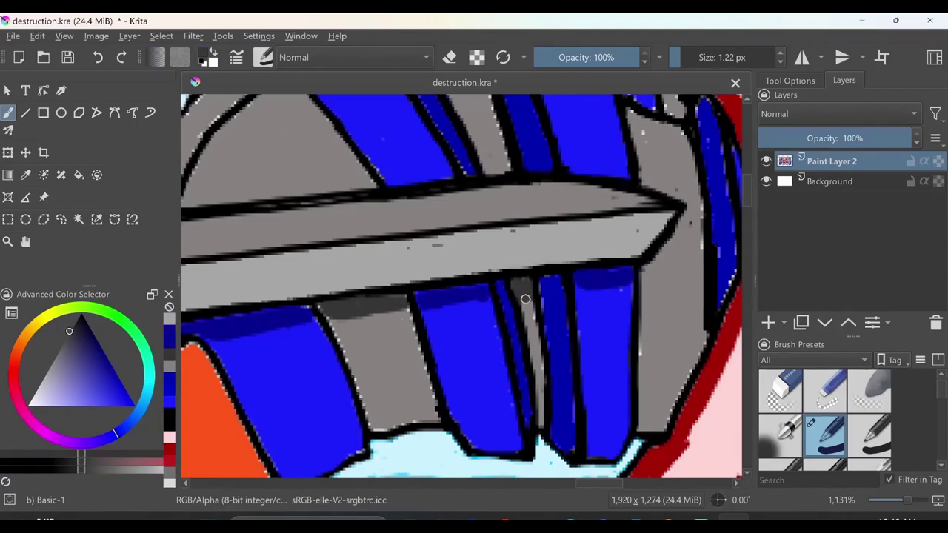
# Sample a dark grey and shade the grey stone pieces above and below the sword between the blue strips
pyautogui.scroll(-2, 525, 286)
pyautogui.scroll(-1, 525, 285)
pyautogui.keyDown('ctrl'); pyautogui.click(473, 231); pyautogui.keyUp('ctrl')
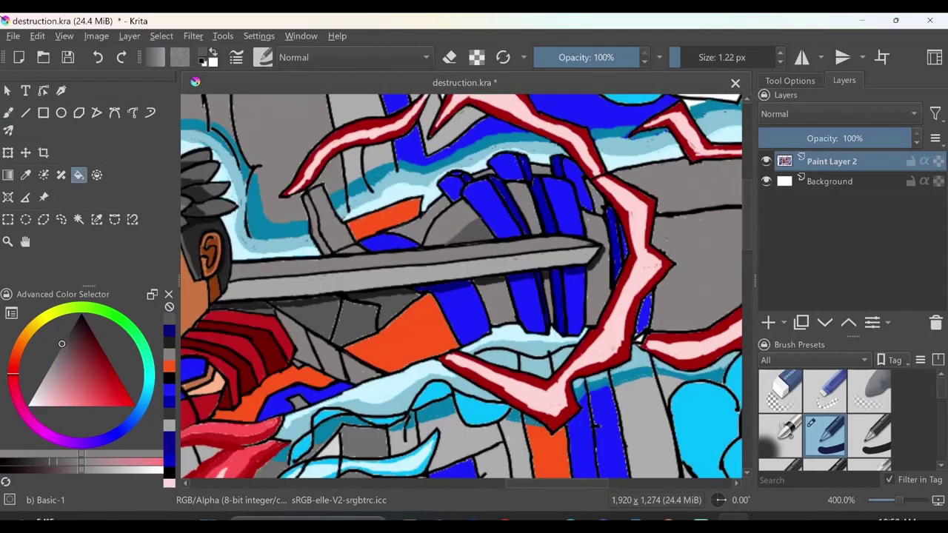
pyautogui.press('f')
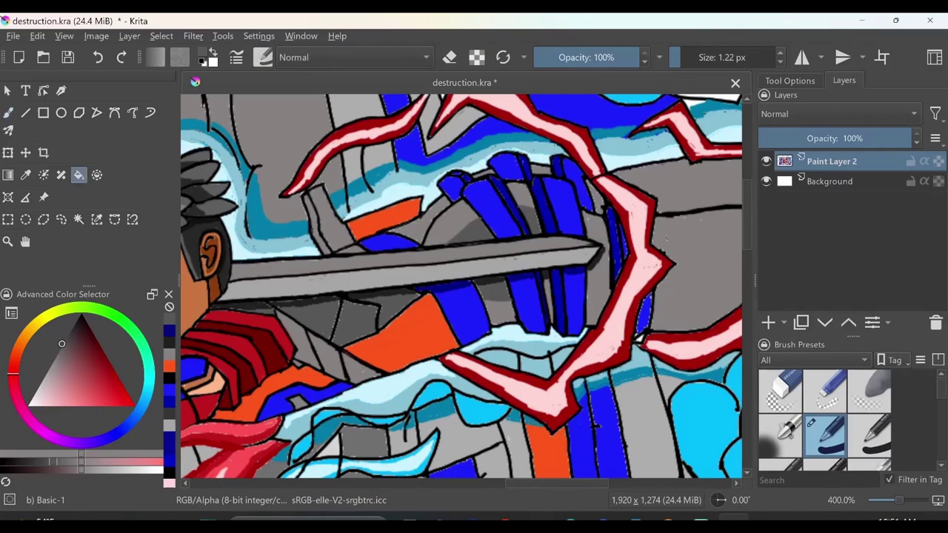
# Outline and fill a curved dark grey shadow on the grey stone around the sword's tip
pyautogui.scroll(2, 593, 284)
pyautogui.press('b')
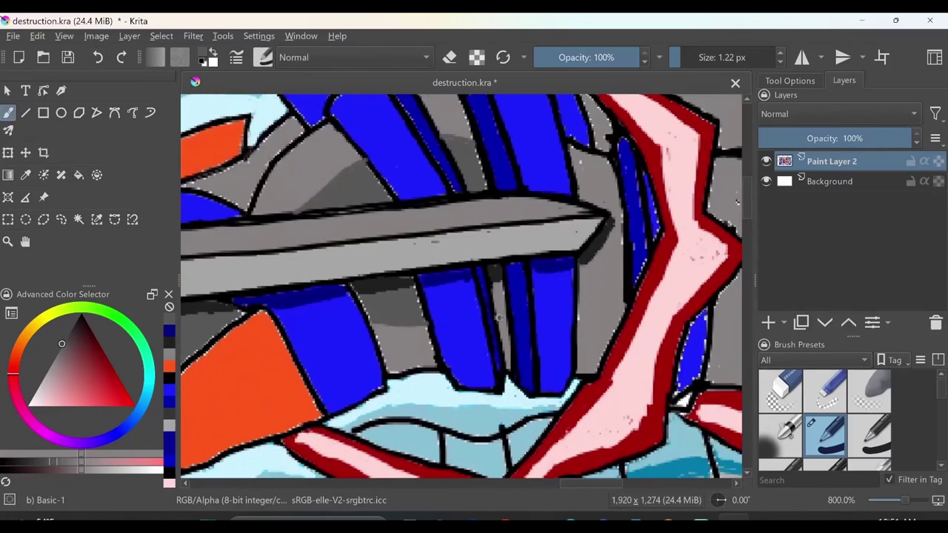
pyautogui.moveTo(580, 315); pyautogui.dragTo(613, 283)
pyautogui.moveTo(573, 158); pyautogui.dragTo(622, 304)
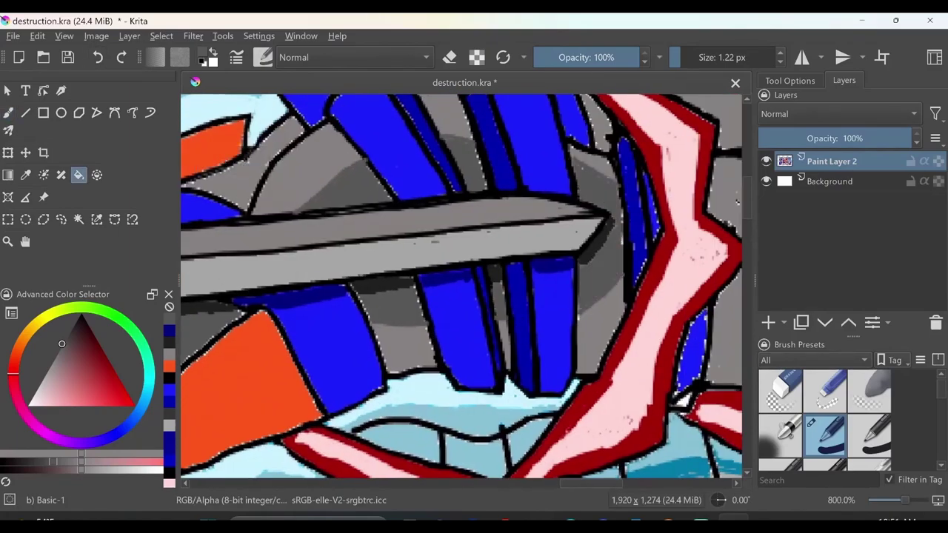
# Outline and fill dark grey shadow bands on the grey stone slabs beyond the red lightning bolt
pyautogui.scroll(-1, 622, 303)
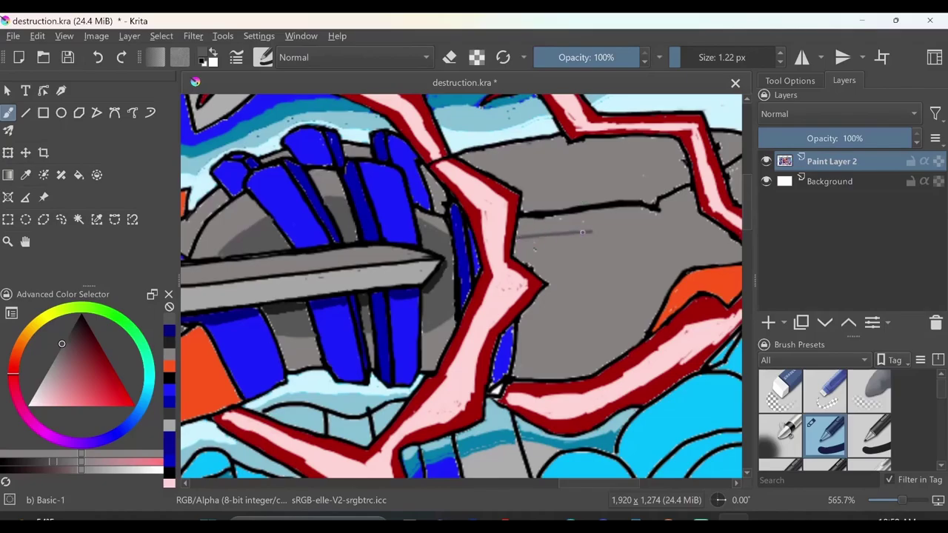
pyautogui.moveTo(700, 219); pyautogui.dragTo(522, 285)
pyautogui.moveTo(331, 252); pyautogui.dragTo(453, 241)
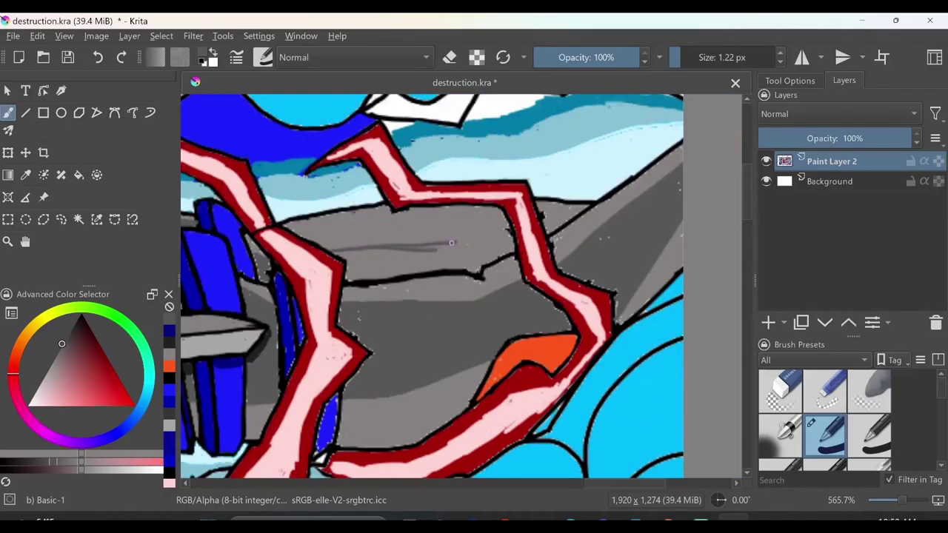
pyautogui.press('f')
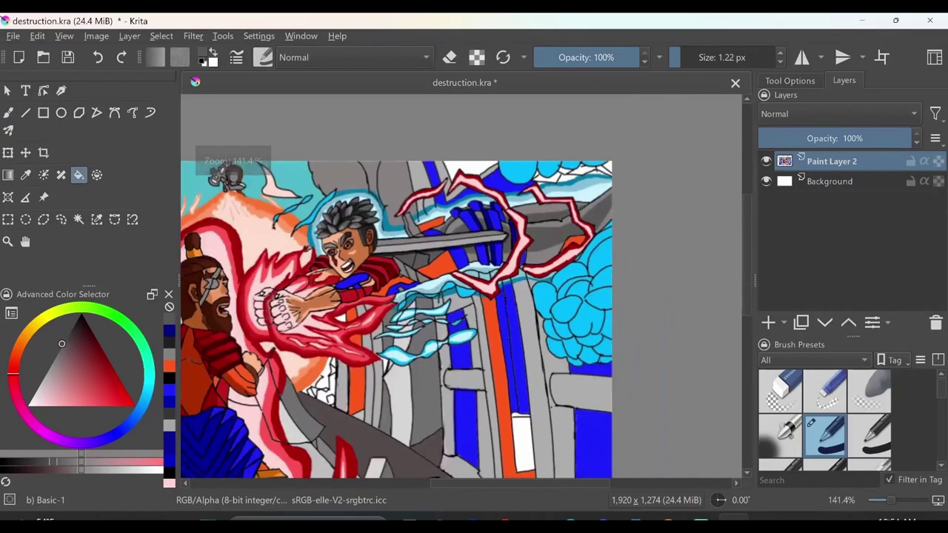
# Fill the sword's shadow on the orange panel beneath the blade with dark red-orange
pyautogui.scroll(2, 461, 291)
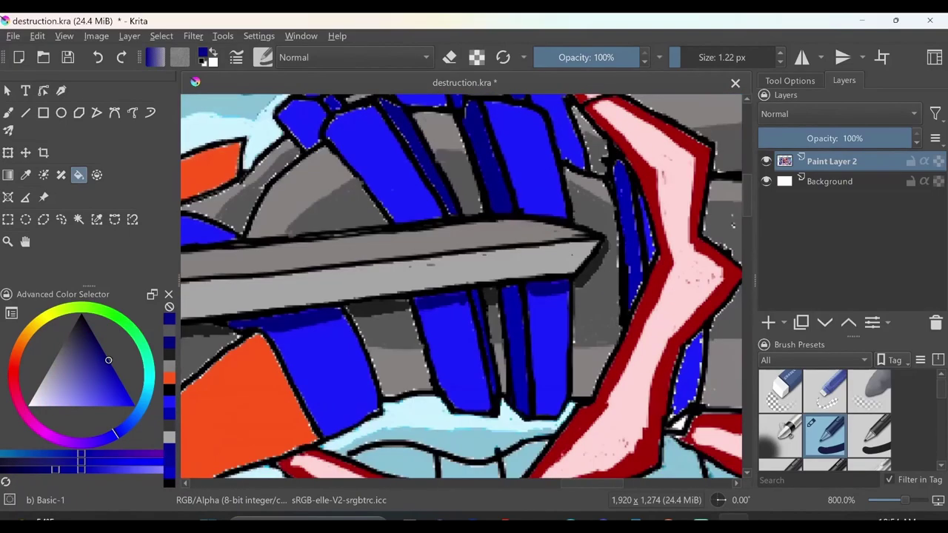
pyautogui.scroll(-3, 461, 286)
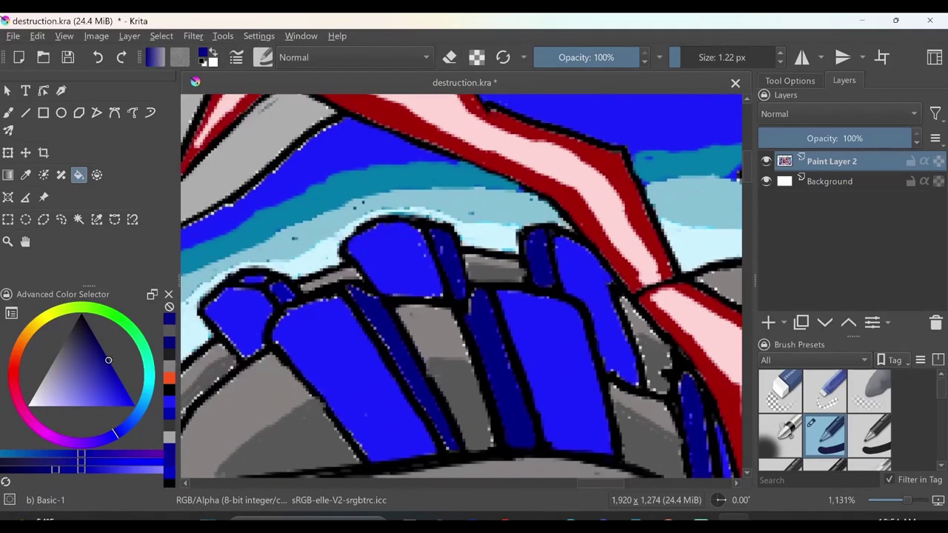
pyautogui.scroll(1, 474, 308)
pyautogui.press('d')
pyautogui.press('b')
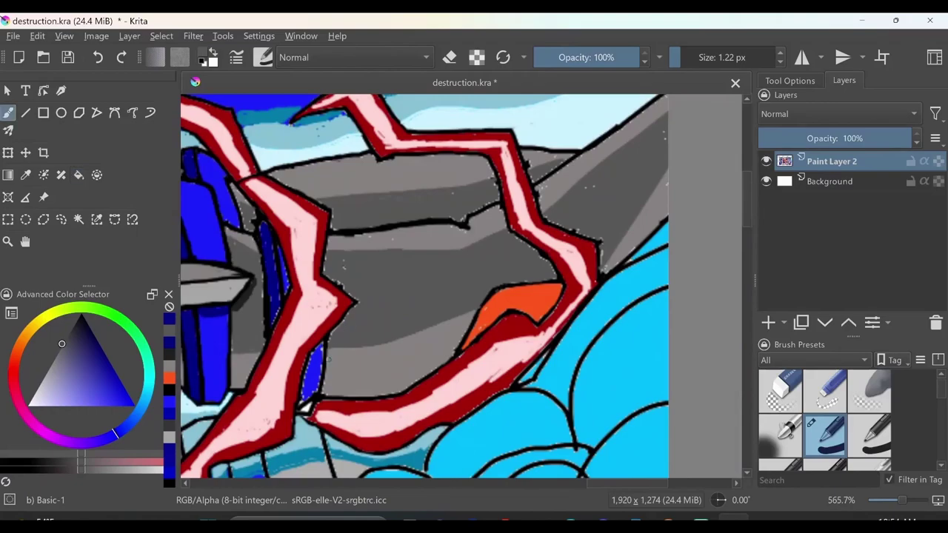
pyautogui.press('f')
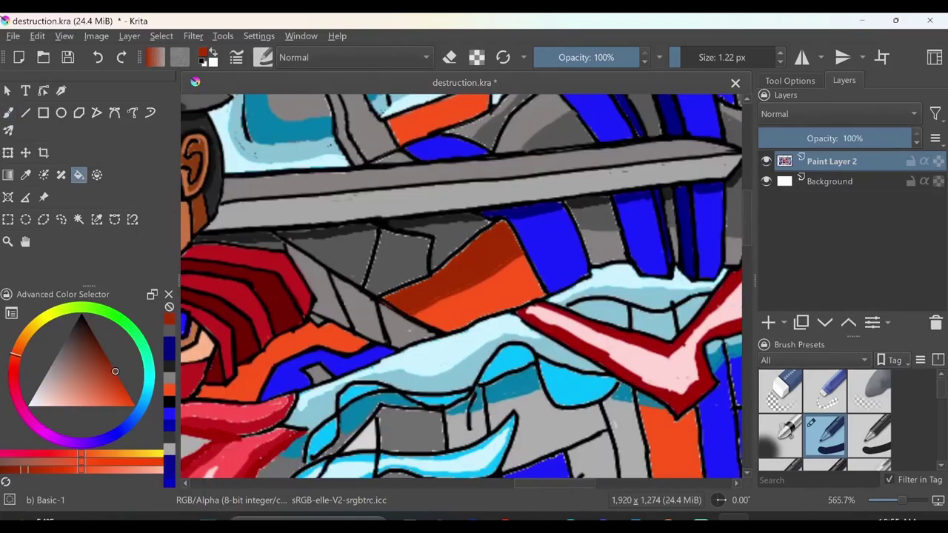
# Trace the broken-glass lines at the bottom of the narrow window with bottles in light grey at 2.22 px
pyautogui.scroll(-2, 460, 286)
pyautogui.scroll(1, 351, 304)
pyautogui.press('b')
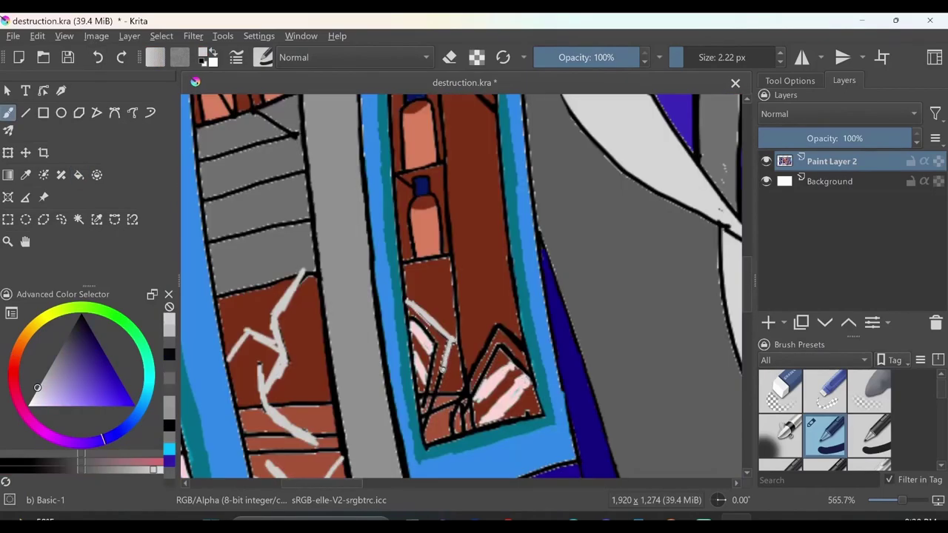
pyautogui.moveTo(444, 366); pyautogui.dragTo(427, 437)
pyautogui.moveTo(407, 311)
pyautogui.mouseDown()
pyautogui.moveTo(433, 349)
pyautogui.moveTo(424, 416)
pyautogui.moveTo(452, 341)
pyautogui.moveTo(454, 434)
pyautogui.moveTo(482, 349)
pyautogui.mouseUp()
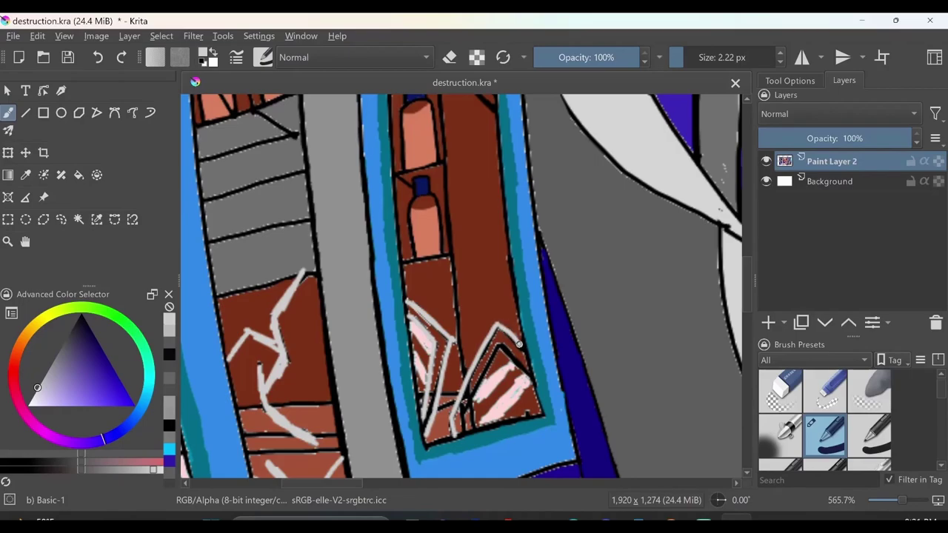
pyautogui.moveTo(469, 400); pyautogui.dragTo(514, 358)
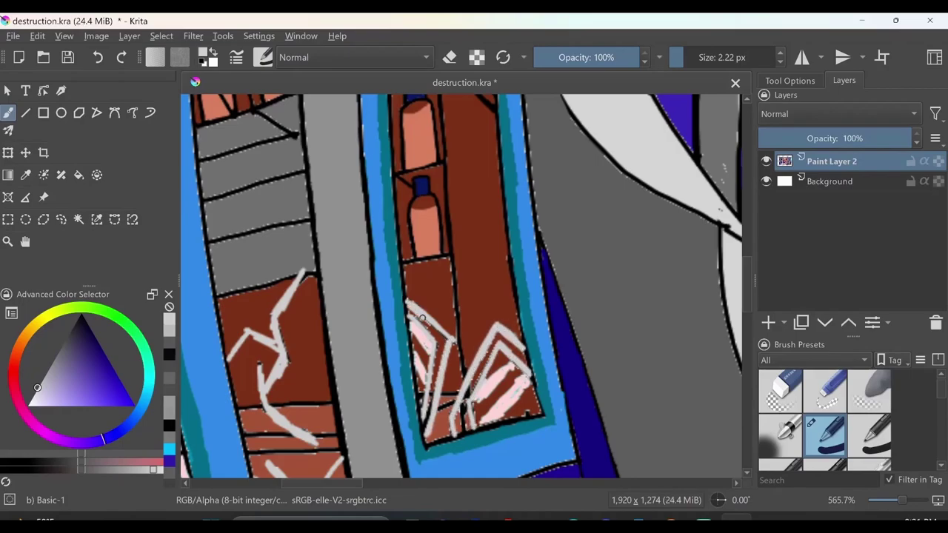
# Trace the double zigzag glass crack along the upper edge of the same narrow window in light grey
pyautogui.keyDown('ctrl'); pyautogui.click(419, 316); pyautogui.keyUp('ctrl')
pyautogui.press('5')
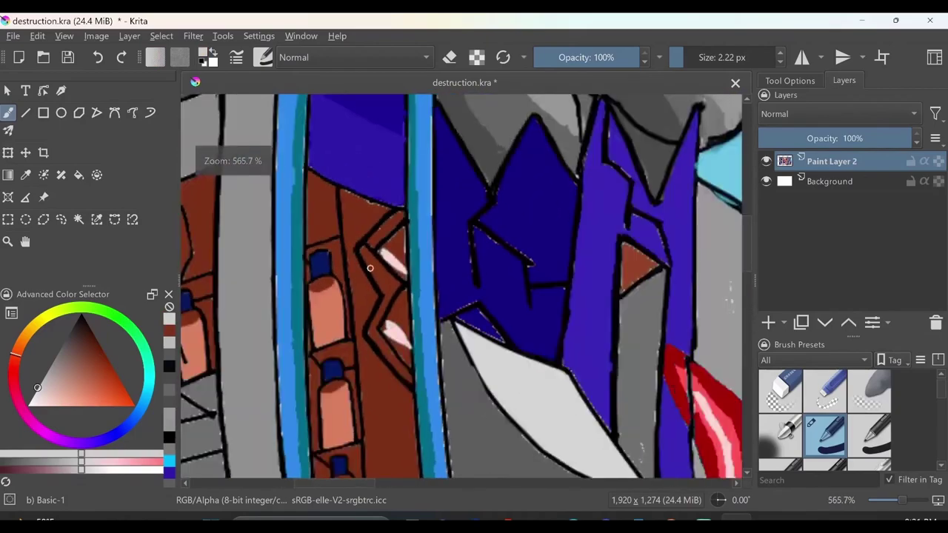
pyautogui.moveTo(414, 390); pyautogui.dragTo(380, 355)
pyautogui.moveTo(378, 294)
pyautogui.mouseDown()
pyautogui.moveTo(356, 246)
pyautogui.moveTo(393, 211)
pyautogui.mouseUp()
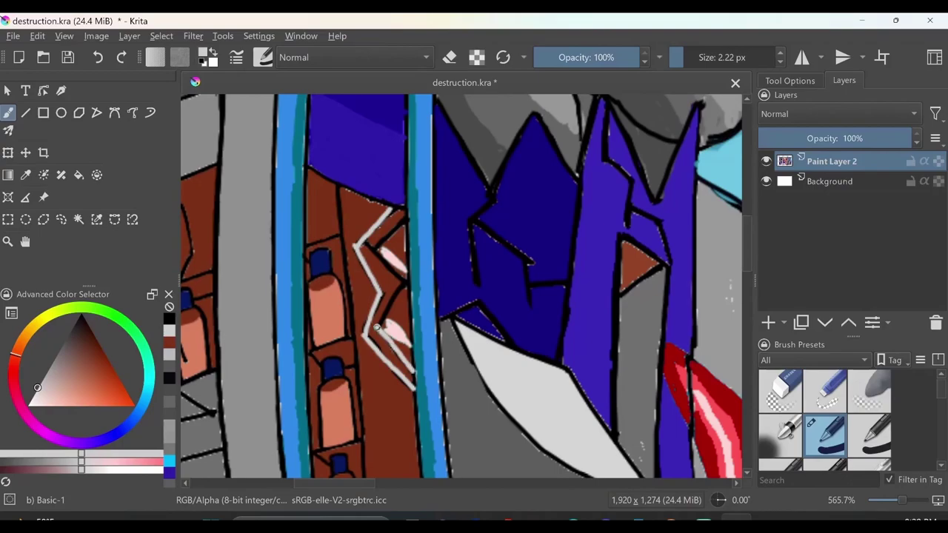
pyautogui.moveTo(401, 285)
pyautogui.mouseDown()
pyautogui.moveTo(389, 245)
pyautogui.moveTo(393, 218)
pyautogui.mouseUp()
pyautogui.keyDown('ctrl'); pyautogui.click(404, 263); pyautogui.keyUp('ctrl')
pyautogui.keyDown('ctrl'); pyautogui.click(393, 358); pyautogui.keyUp('ctrl')
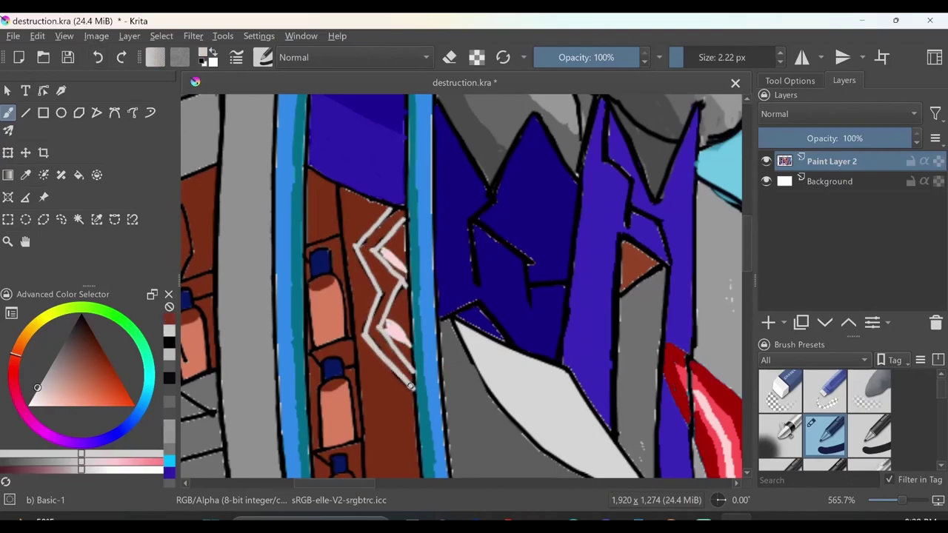
# Trace the jagged cracks above and across the two bottles in the middle pane in light grey
pyautogui.scroll(-4, 380, 224)
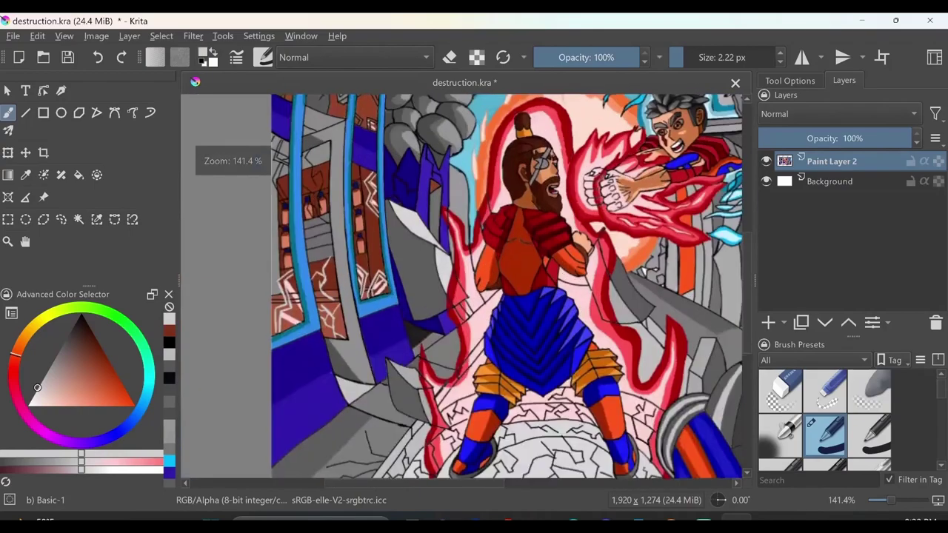
pyautogui.scroll(3, 380, 338)
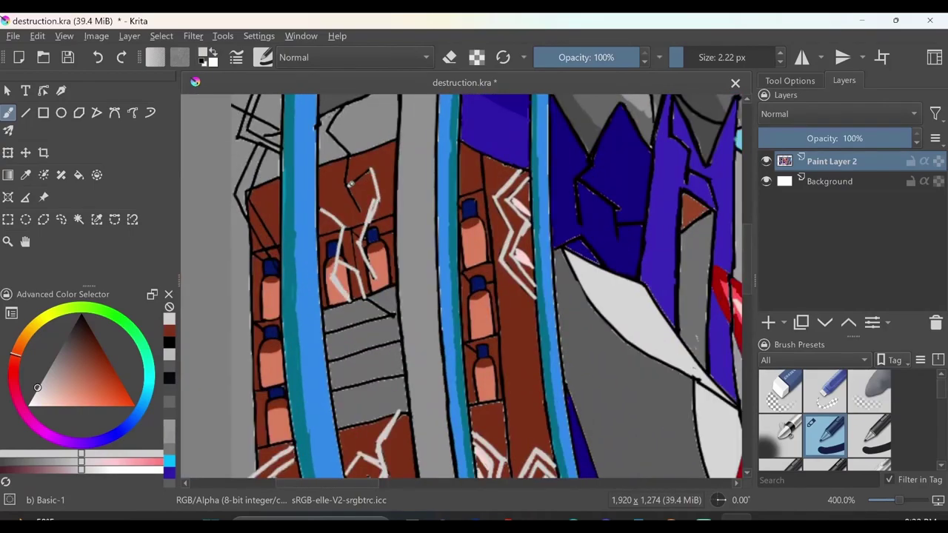
pyautogui.moveTo(348, 157); pyautogui.dragTo(315, 300)
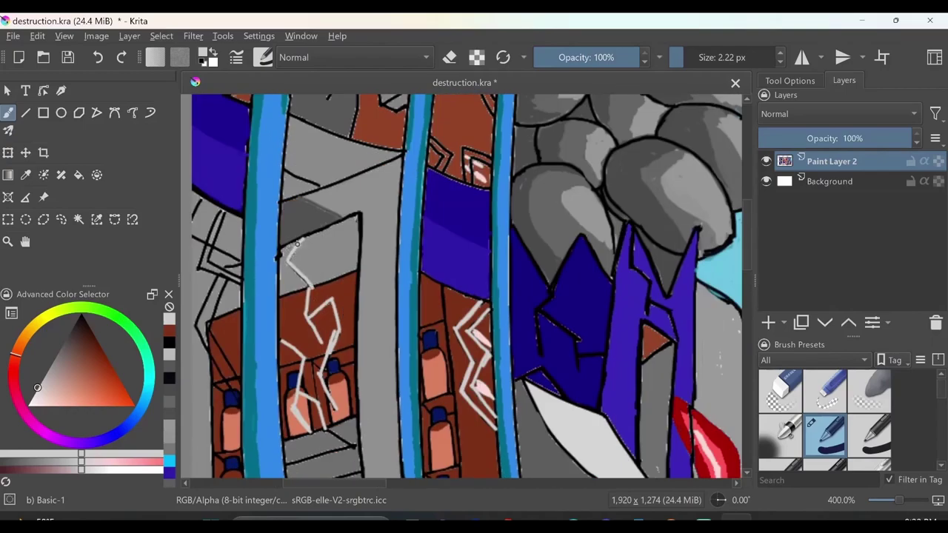
pyautogui.scroll(-4, 297, 241)
pyautogui.scroll(4, 333, 244)
pyautogui.moveTo(355, 222)
pyautogui.mouseDown()
pyautogui.moveTo(328, 281)
pyautogui.moveTo(351, 238)
pyautogui.mouseUp()
pyautogui.hotkey('ctrl', 'z')
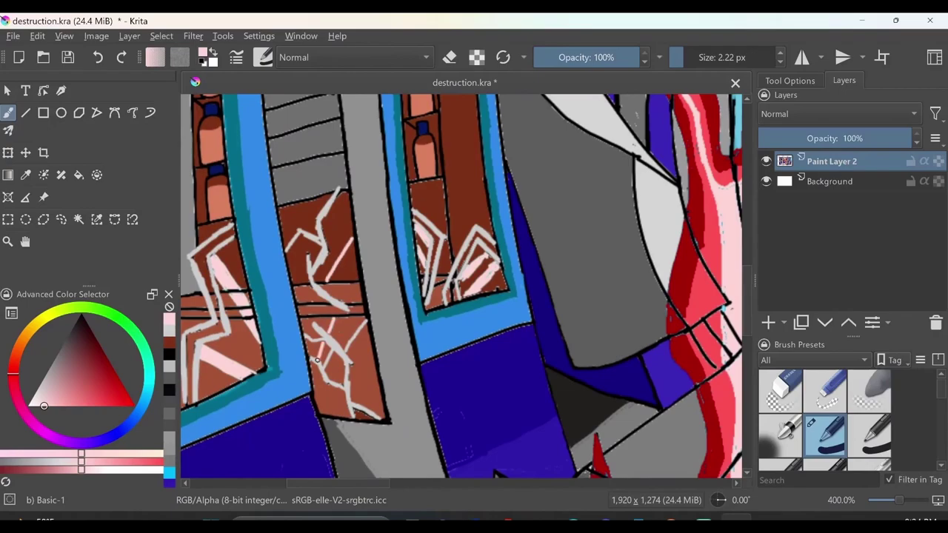
# Fill pale pink reflections in the broken lower pane and paint a pink glass shard over the middle pane's bottles
pyautogui.press('f')
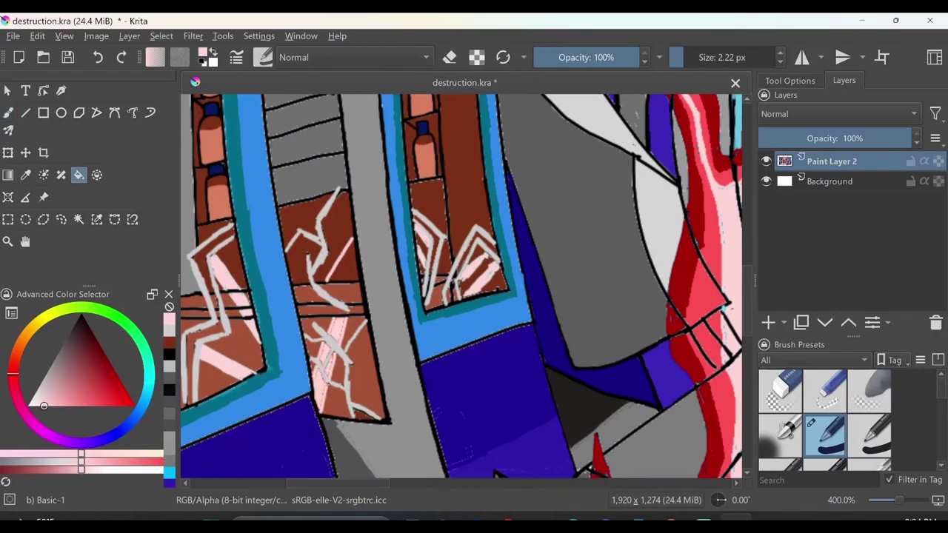
pyautogui.scroll(-2, 333, 297)
pyautogui.scroll(2, 286, 238)
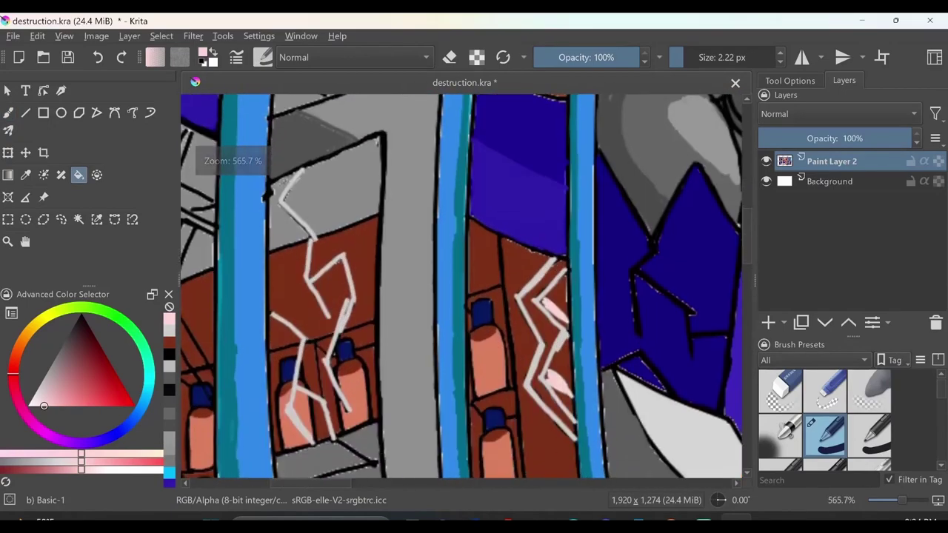
pyautogui.press('b')
pyautogui.moveTo(471, 441); pyautogui.dragTo(345, 234)
pyautogui.keyDown('ctrl'); pyautogui.click(346, 234); pyautogui.keyUp('ctrl')
pyautogui.moveTo(354, 360); pyautogui.dragTo(345, 178)
pyautogui.moveTo(345, 228); pyautogui.dragTo(326, 331)
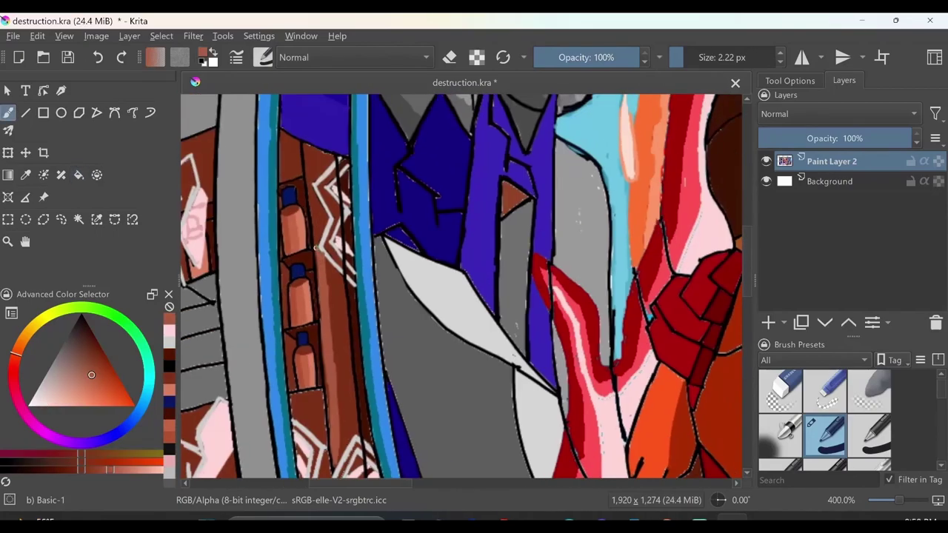
# Sample brown tones and paint a lighter brown strip down the wooden post beside the narrow window's bottles
pyautogui.keyDown('ctrl'); pyautogui.click(327, 261); pyautogui.keyUp('ctrl')
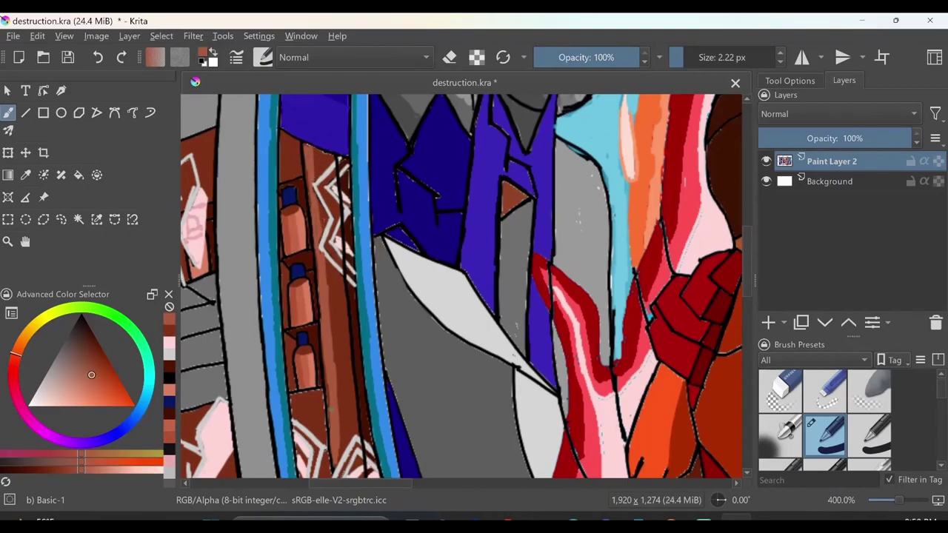
pyautogui.scroll(1, 348, 263)
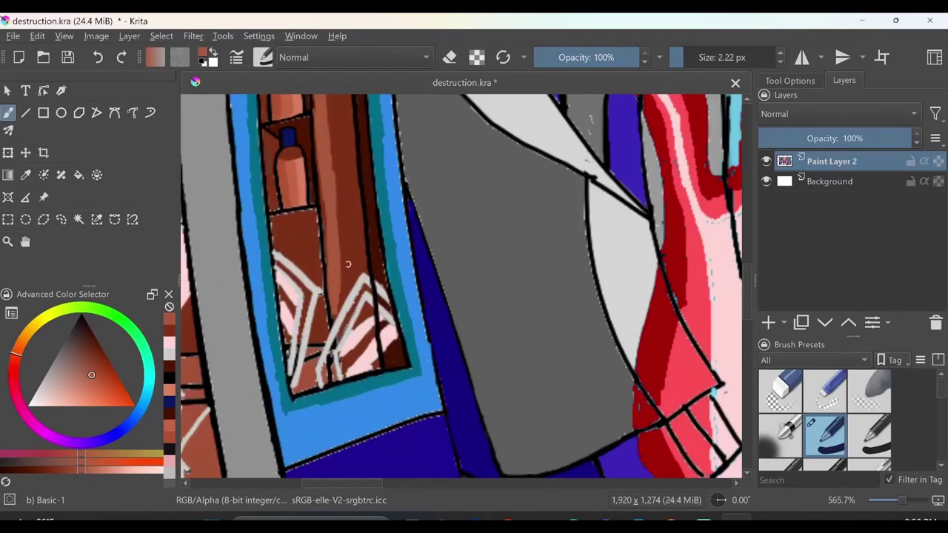
pyautogui.keyDown('ctrl'); pyautogui.click(345, 363); pyautogui.keyUp('ctrl')
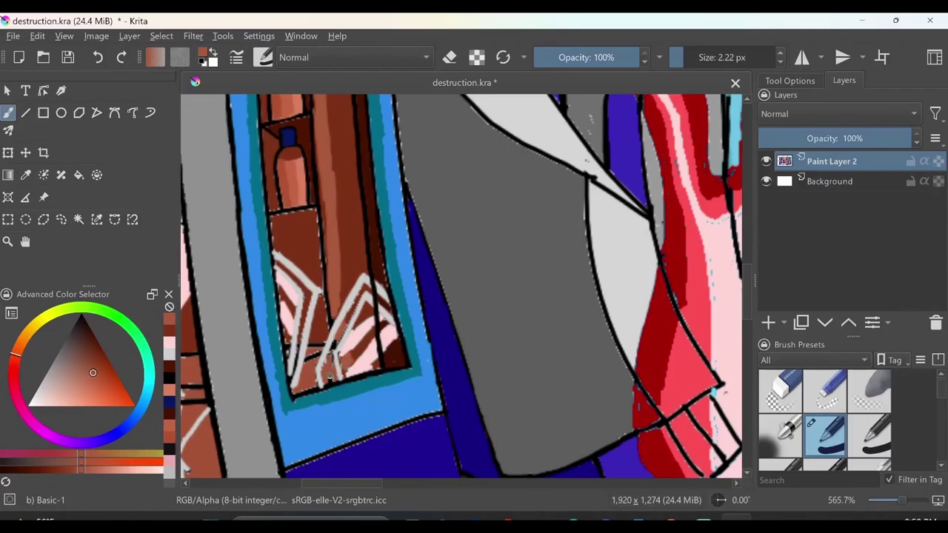
pyautogui.moveTo(331, 370); pyautogui.dragTo(366, 250)
pyautogui.keyDown('ctrl'); pyautogui.click(365, 250); pyautogui.keyUp('ctrl')
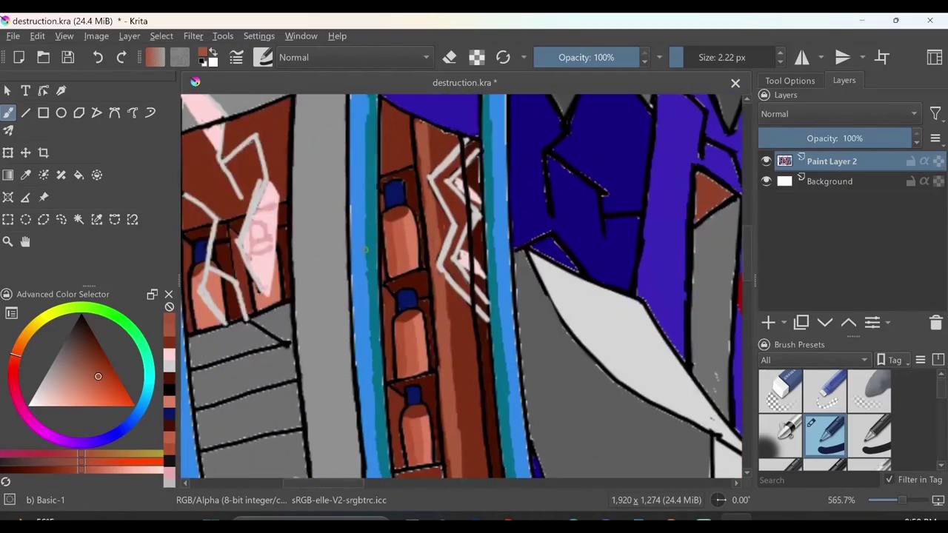
# Sample reddish-brown tones and shade the sides of the bottles in the middle and outer panes
pyautogui.scroll(1, 365, 249)
pyautogui.moveTo(188, 312); pyautogui.dragTo(366, 305)
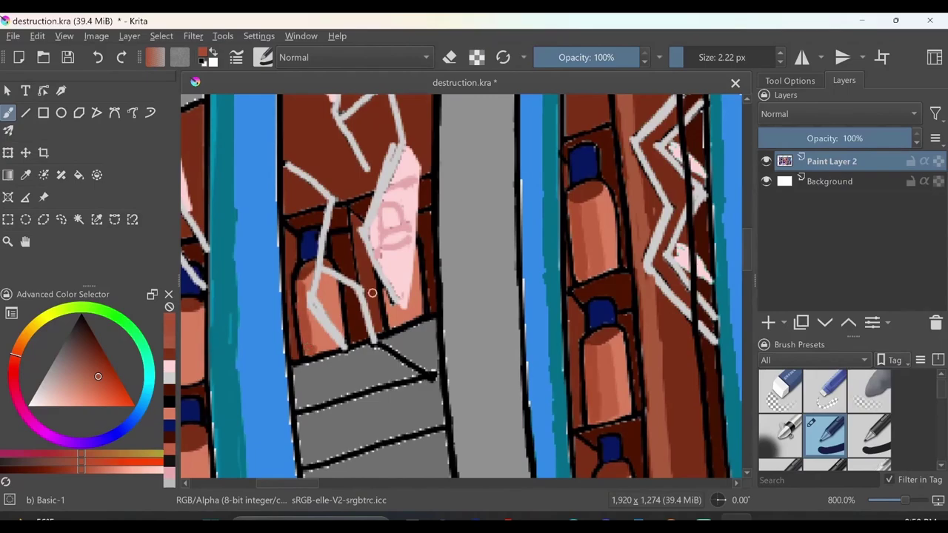
pyautogui.keyDown('ctrl'); pyautogui.click(323, 347); pyautogui.keyUp('ctrl')
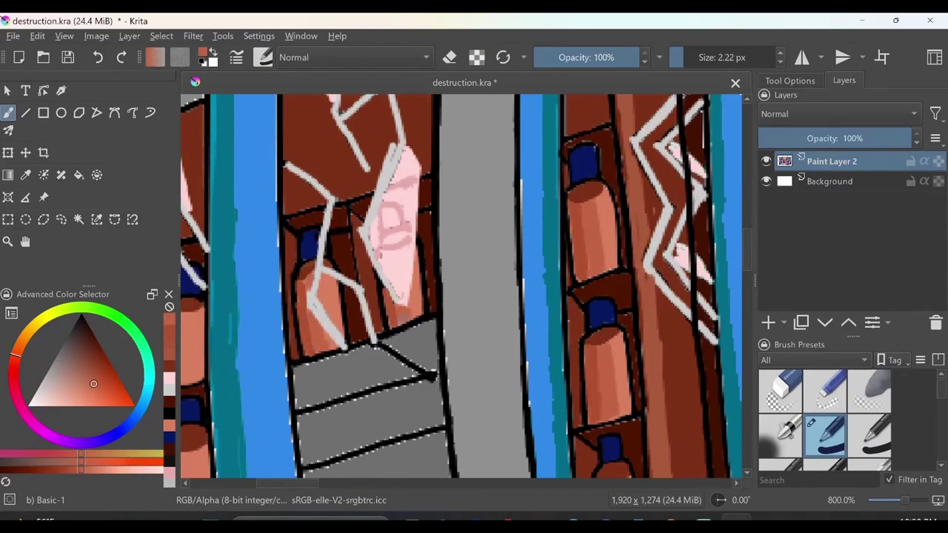
pyautogui.moveTo(425, 306); pyautogui.dragTo(535, 254)
pyautogui.keyDown('ctrl'); pyautogui.click(272, 274); pyautogui.keyUp('ctrl')
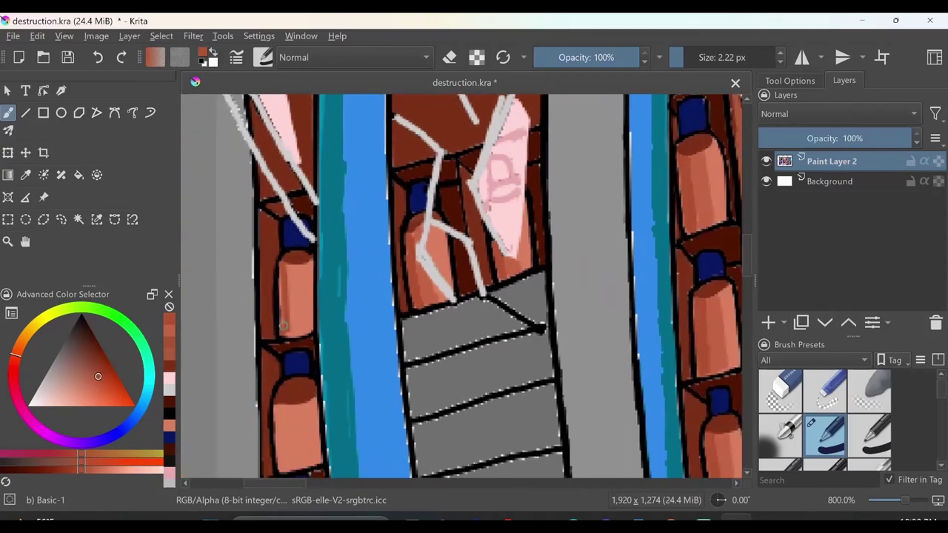
# Sample a pale salmon and add short highlights to the shelved bottles
pyautogui.scroll(-2, 502, 238)
pyautogui.keyDown('ctrl'); pyautogui.click(345, 313); pyautogui.keyUp('ctrl')
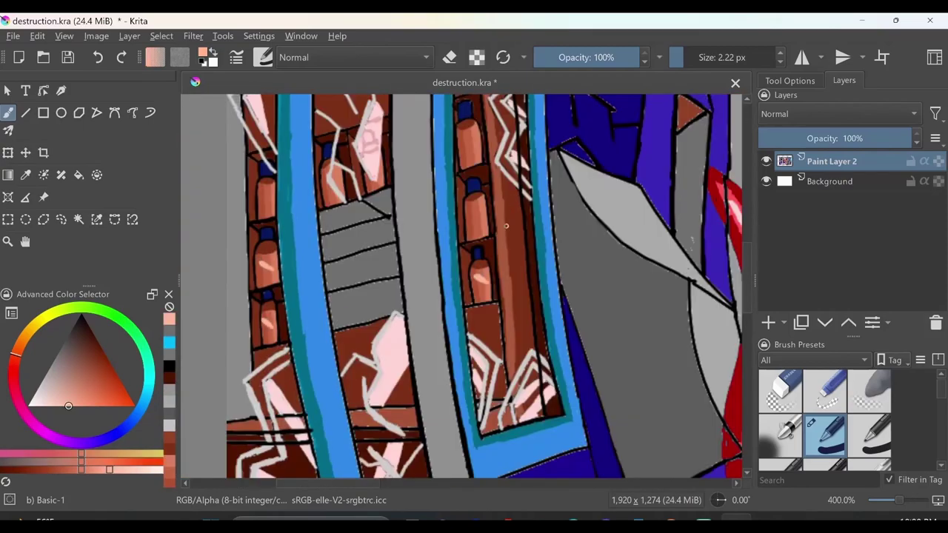
pyautogui.moveTo(332, 184)
pyautogui.mouseDown()
pyautogui.moveTo(222, 185)
pyautogui.moveTo(297, 222)
pyautogui.moveTo(311, 267)
pyautogui.mouseUp()
# Reduce the brush to 1.22 px, sample light grey, and trace the upper pane's cracks and the lowest bottle's edge
pyautogui.scroll(2, 444, 282)
pyautogui.press('[')
pyautogui.keyDown('ctrl'); pyautogui.click(415, 297); pyautogui.keyUp('ctrl')
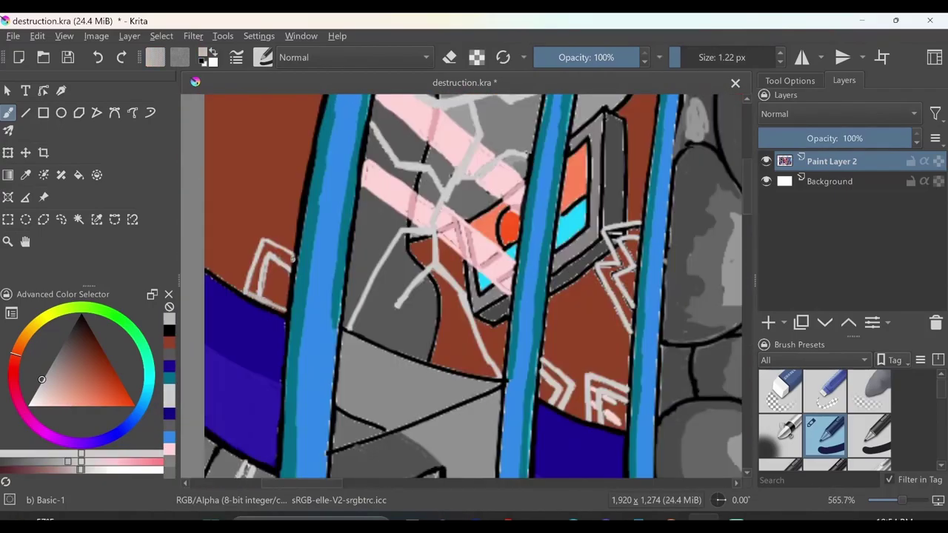
pyautogui.hotkey('ctrl', 'z')
pyautogui.moveTo(345, 328); pyautogui.dragTo(495, 374)
pyautogui.scroll(-1, 499, 376)
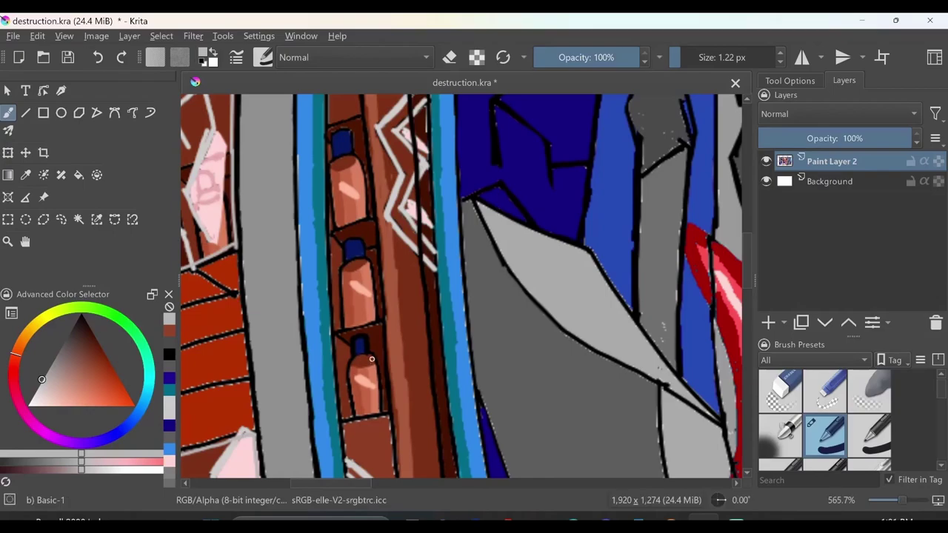
pyautogui.moveTo(376, 406); pyautogui.dragTo(370, 354)
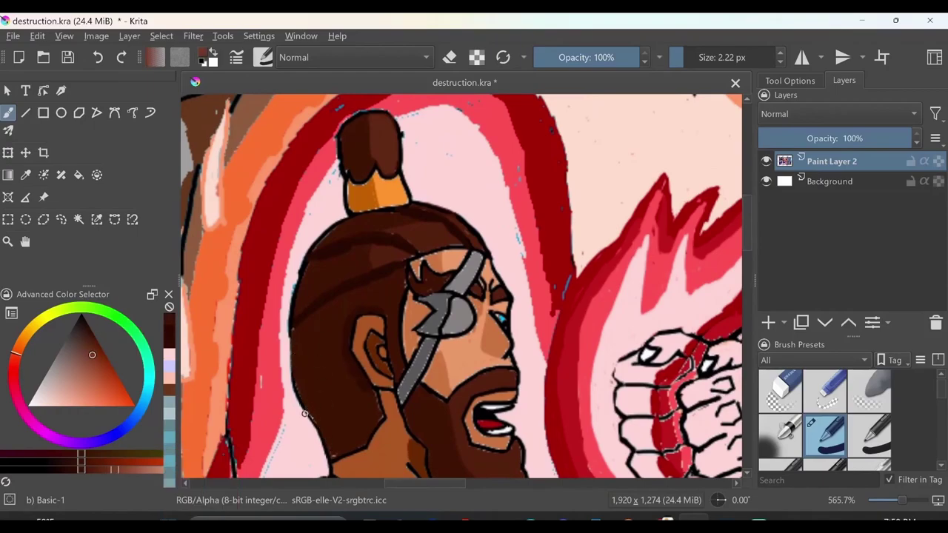
# Sample browns and paint lighter highlights on the bearded man's hair and dark strands in his beard
pyautogui.keyDown('ctrl'); pyautogui.click(351, 256); pyautogui.keyUp('ctrl')
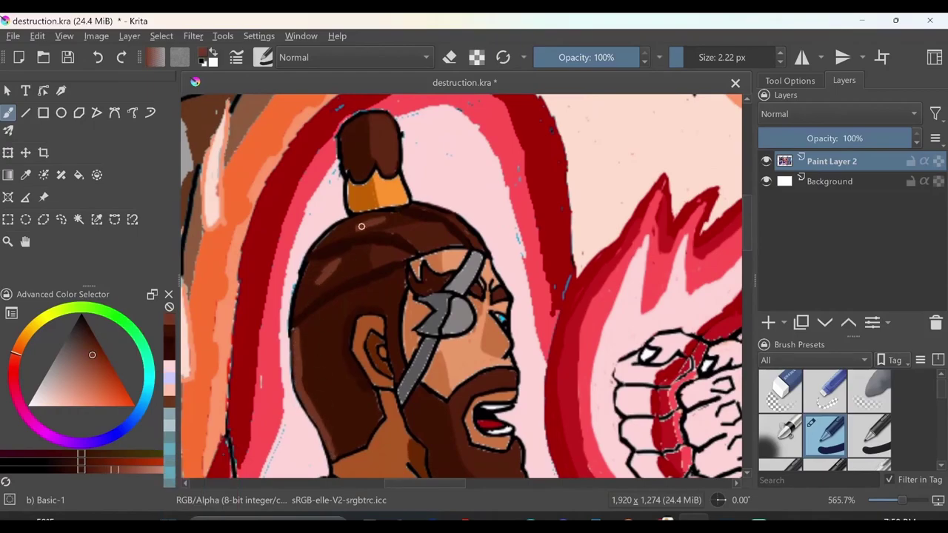
pyautogui.moveTo(457, 220); pyautogui.dragTo(451, 242)
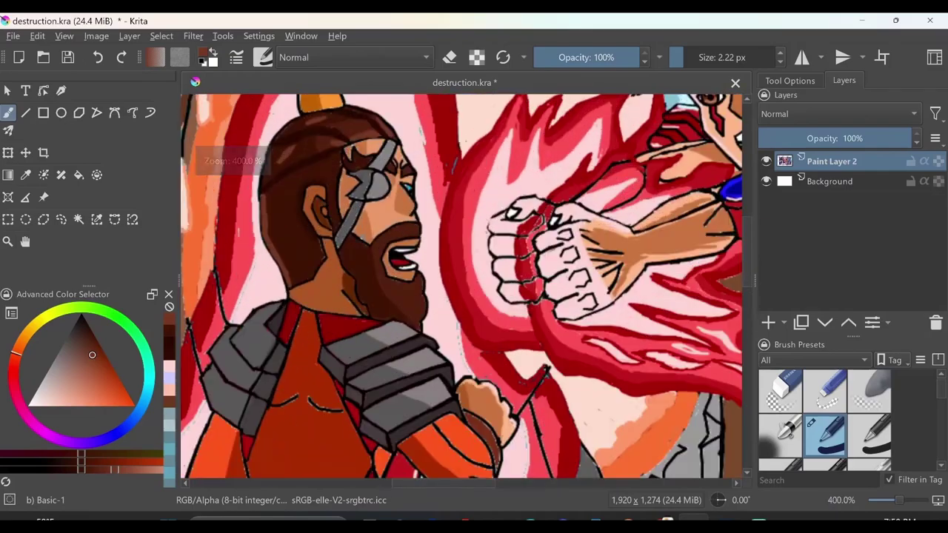
pyautogui.keyDown('ctrl'); pyautogui.click(452, 298); pyautogui.keyUp('ctrl')
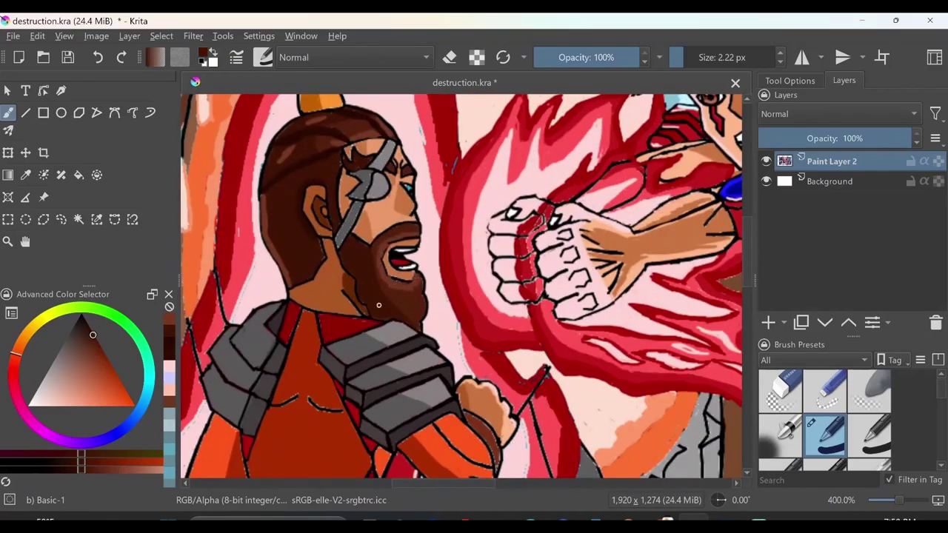
pyautogui.moveTo(382, 305); pyautogui.dragTo(392, 308)
pyautogui.keyDown('ctrl'); pyautogui.click(420, 305); pyautogui.keyUp('ctrl')
pyautogui.scroll(3, 315, 234)
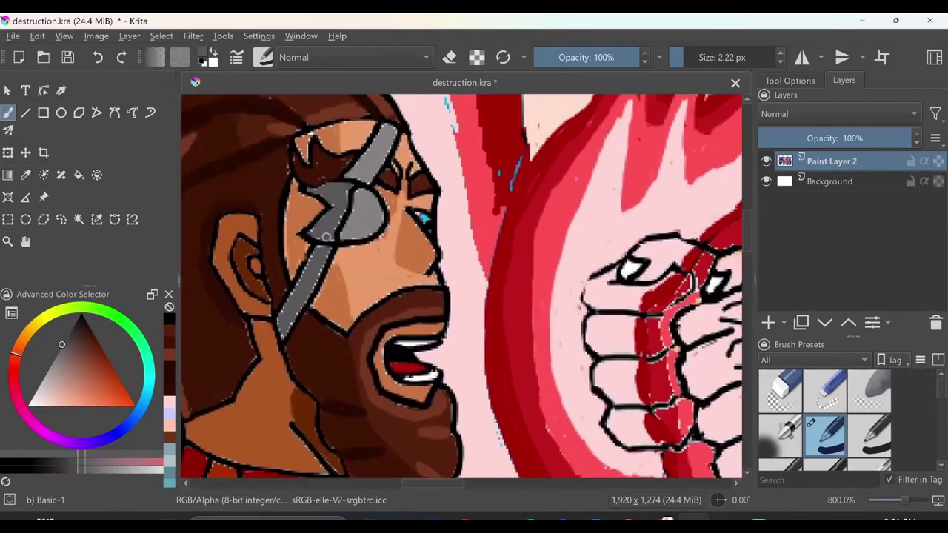
# Shade the inner half of the bearded man's eye patch and its lower strap with a darker grey
pyautogui.moveTo(314, 234); pyautogui.dragTo(344, 238)
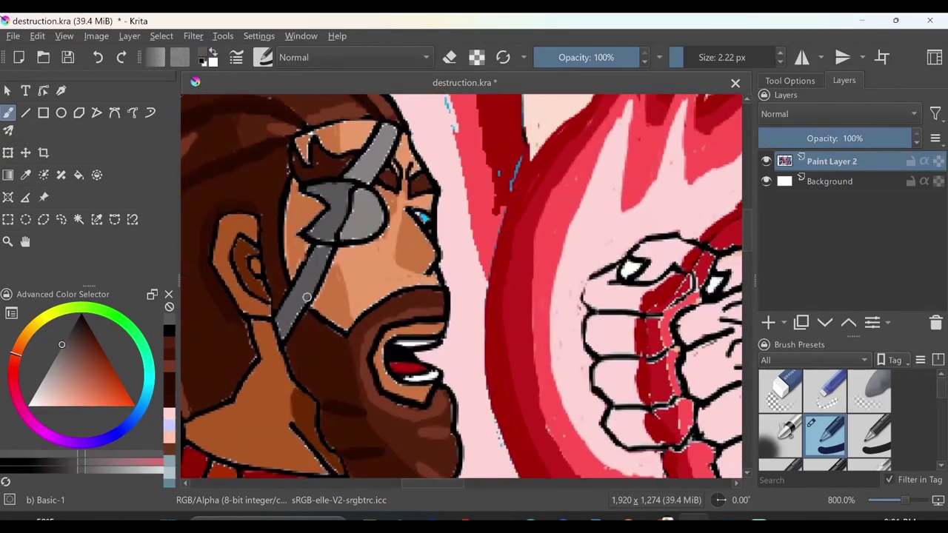
pyautogui.keyDown('ctrl'); pyautogui.click(304, 320); pyautogui.keyUp('ctrl')
pyautogui.hotkey('ctrl', 'z')
pyautogui.scroll(-5, 257, 234)
pyautogui.scroll(6, 257, 235)
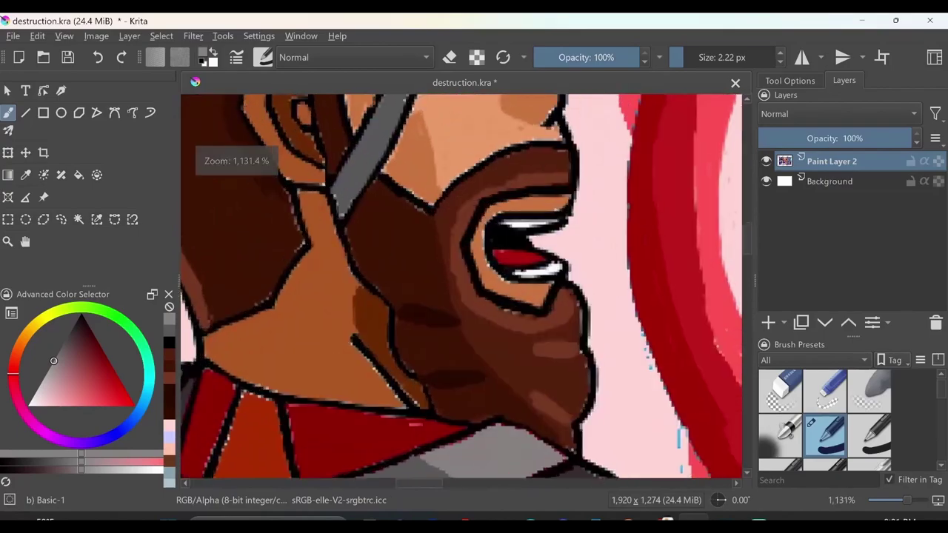
# Sample browns from the bearded man's face and fill the inside of his ear with a darker tone
pyautogui.scroll(-3, 257, 235)
pyautogui.keyDown('ctrl'); pyautogui.click(275, 271); pyautogui.keyUp('ctrl')
pyautogui.scroll(2, 296, 278)
pyautogui.keyDown('ctrl'); pyautogui.click(314, 284); pyautogui.keyUp('ctrl')
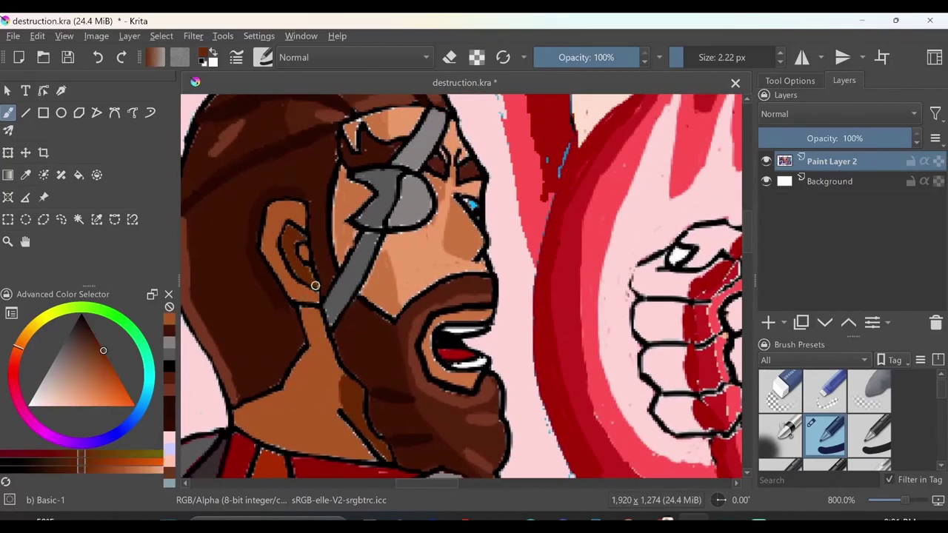
pyautogui.keyDown('ctrl'); pyautogui.click(310, 279); pyautogui.keyUp('ctrl')
pyautogui.press('f')
pyautogui.scroll(-8, 260, 245)
pyautogui.scroll(7, 259, 244)
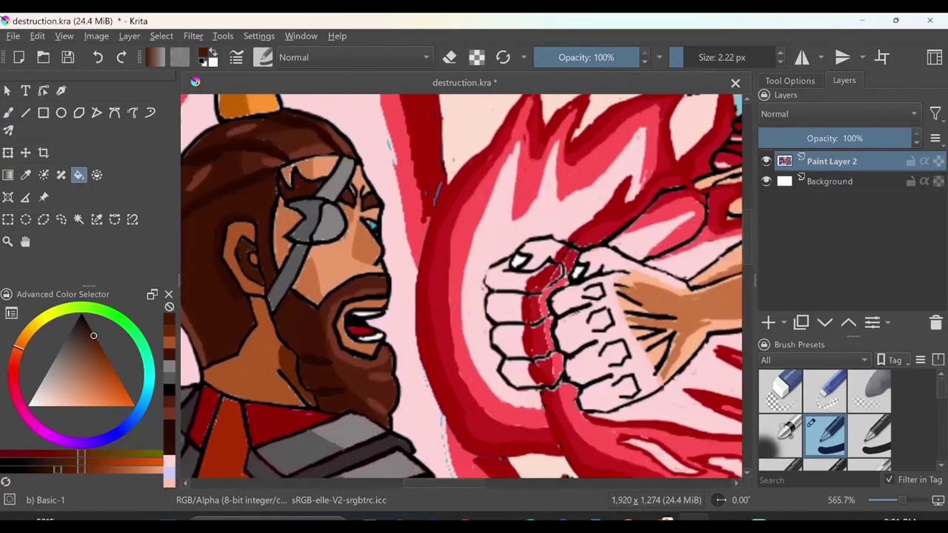
# Sample pale pink and paint highlights on the bearded man's eye patch, cheek, nose and front hairline
pyautogui.keyDown('ctrl'); pyautogui.click(400, 223); pyautogui.keyUp('ctrl')
pyautogui.press('b')
pyautogui.moveTo(333, 218); pyautogui.dragTo(339, 234)
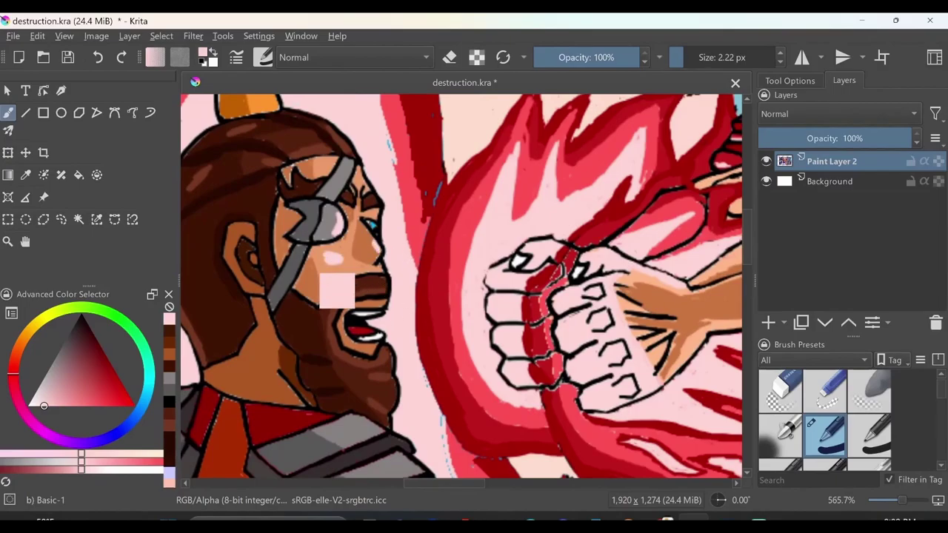
pyautogui.scroll(-1, 326, 152)
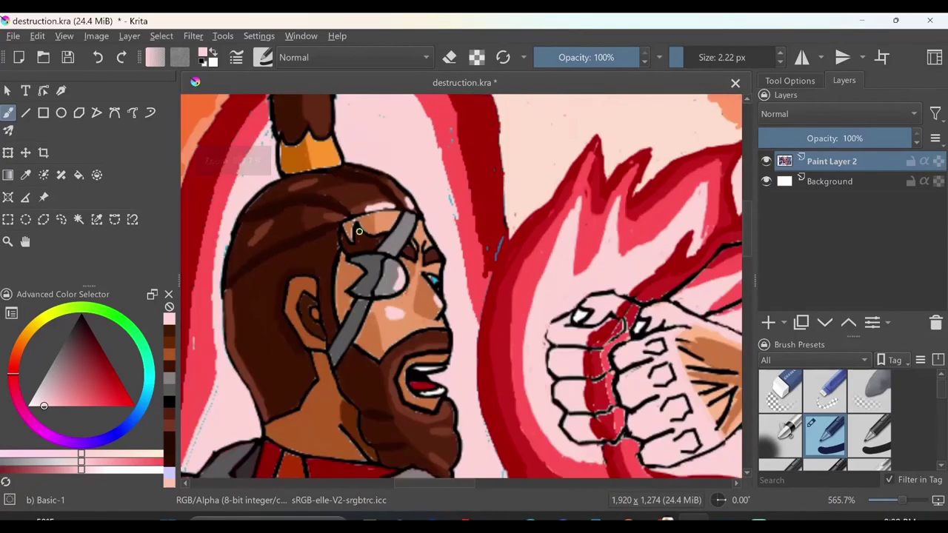
pyautogui.scroll(-2, 327, 152)
pyautogui.scroll(1, 327, 152)
pyautogui.scroll(2, 296, 308)
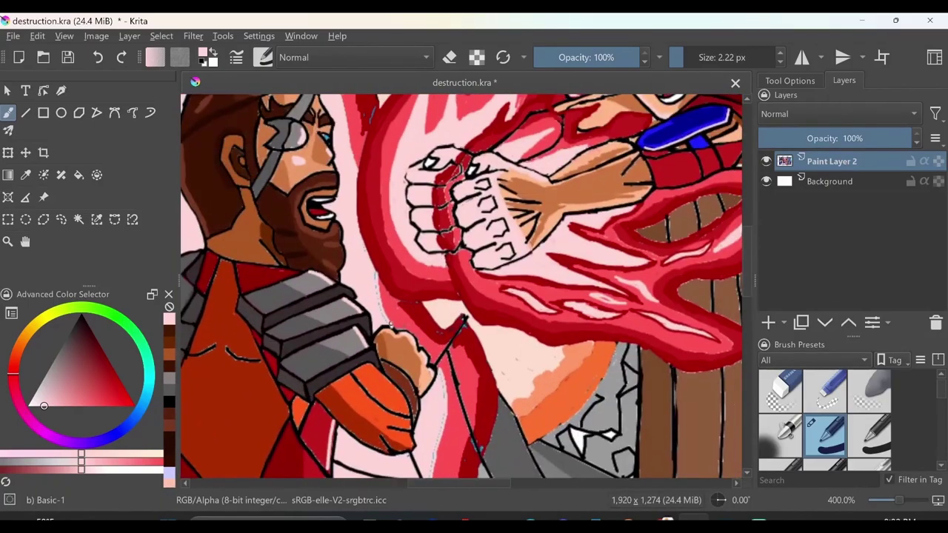
# Paint pale pink highlights along the edges of the near shoulder plates, the arms and the red sash
pyautogui.moveTo(390, 324); pyautogui.dragTo(385, 198)
pyautogui.scroll(1, 370, 261)
pyautogui.moveTo(371, 261); pyautogui.dragTo(330, 383)
pyautogui.moveTo(373, 265)
pyautogui.mouseDown()
pyautogui.moveTo(340, 352)
pyautogui.moveTo(354, 454)
pyautogui.mouseUp()
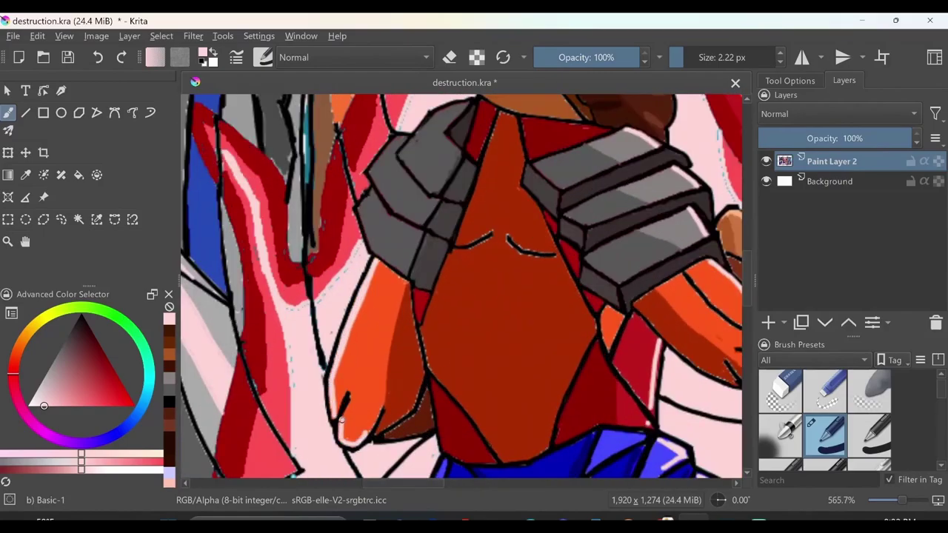
# Sample light grey and pale pink and highlight the upper edges of the far shoulder armour
pyautogui.scroll(-2, 341, 421)
pyautogui.scroll(2, 292, 271)
pyautogui.moveTo(296, 222); pyautogui.dragTo(370, 294)
pyautogui.keyDown('ctrl'); pyautogui.click(371, 293); pyautogui.keyUp('ctrl')
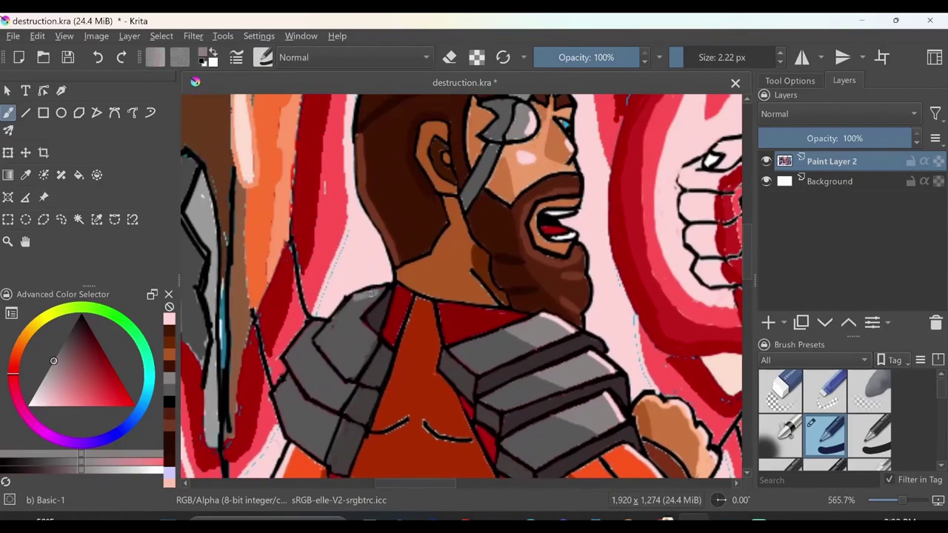
pyautogui.click(318, 323)
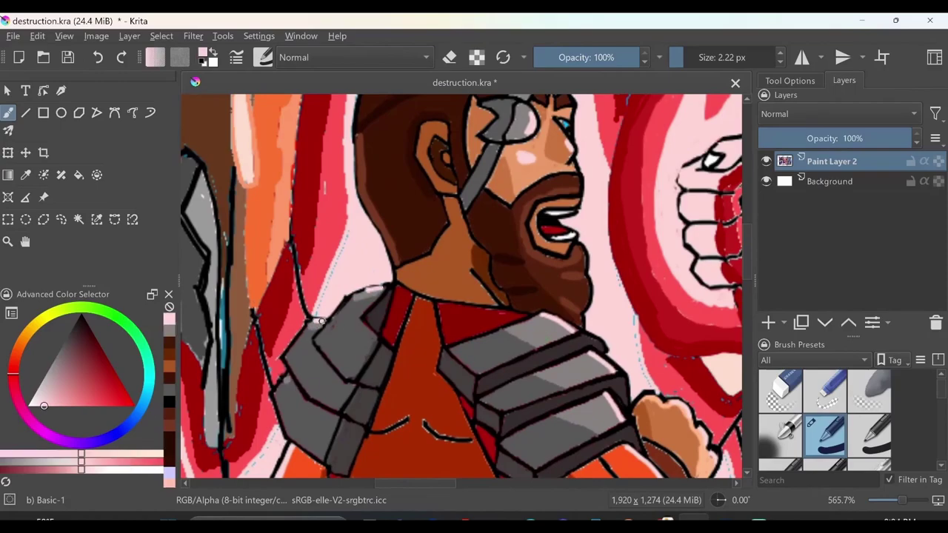
# Sample dark blue and shade diagonal bands across the blue pillar behind the bearded man
pyautogui.scroll(-3, 478, 364)
pyautogui.keyDown('ctrl'); pyautogui.click(289, 257); pyautogui.keyUp('ctrl')
pyautogui.scroll(3, 290, 257)
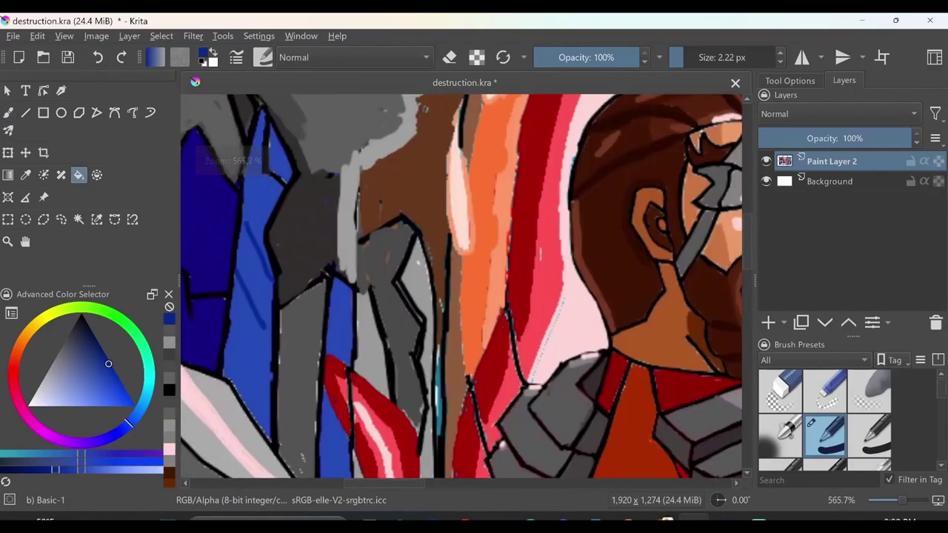
pyautogui.press('f')
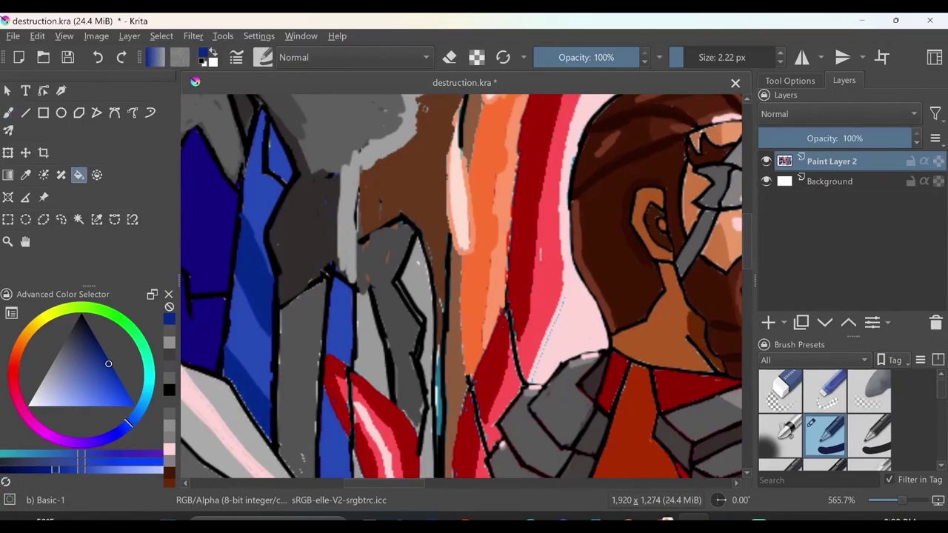
pyautogui.scroll(-3, 333, 318)
pyautogui.scroll(3, 329, 326)
pyautogui.press('b')
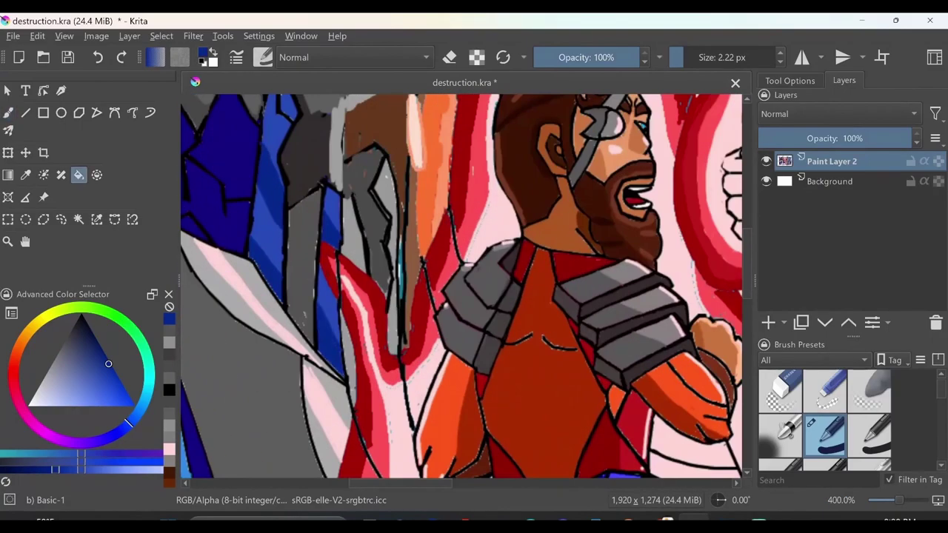
# Sample dark grey and draw a shadow edge along the sloping grey road
pyautogui.scroll(-2, 330, 326)
pyautogui.keyDown('ctrl'); pyautogui.click(435, 324); pyautogui.keyUp('ctrl')
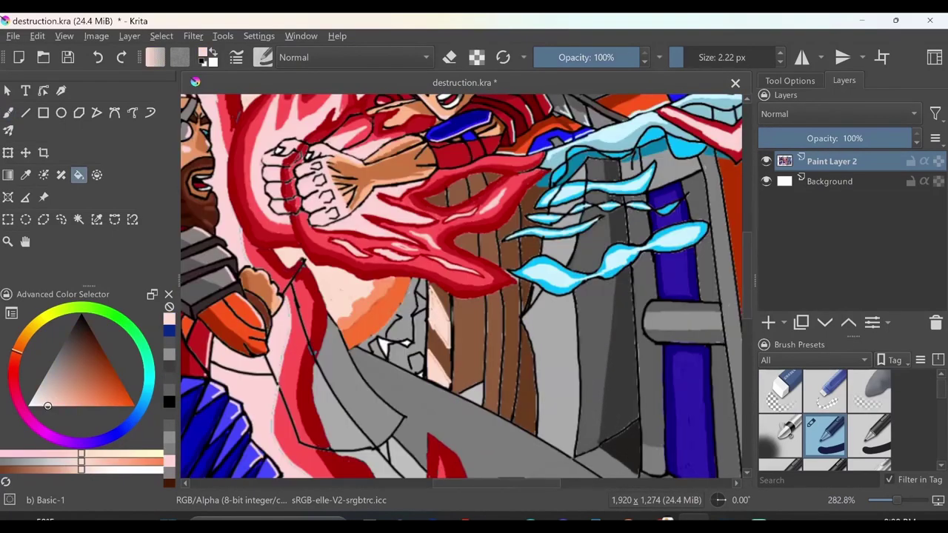
pyautogui.scroll(1, 434, 365)
pyautogui.keyDown('ctrl'); pyautogui.click(429, 363); pyautogui.keyUp('ctrl')
pyautogui.moveTo(429, 362); pyautogui.dragTo(230, 178)
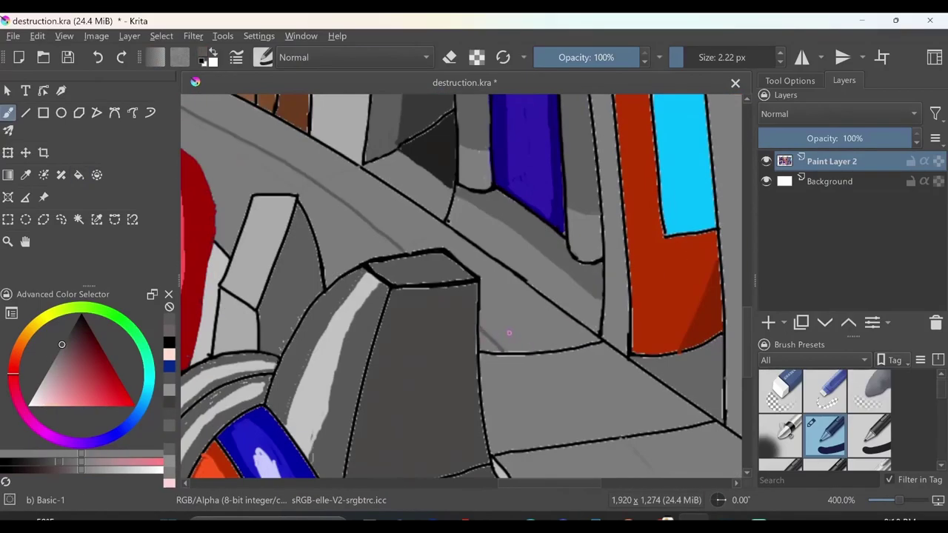
# Fill the shadow areas of the sloping road and the nearby grey rubble with darker grey
pyautogui.scroll(-5, 513, 342)
pyautogui.press('f')
pyautogui.scroll(3, 513, 342)
pyautogui.press('b')
pyautogui.press('f')
pyautogui.scroll(-4, 396, 390)
pyautogui.scroll(5, 396, 390)
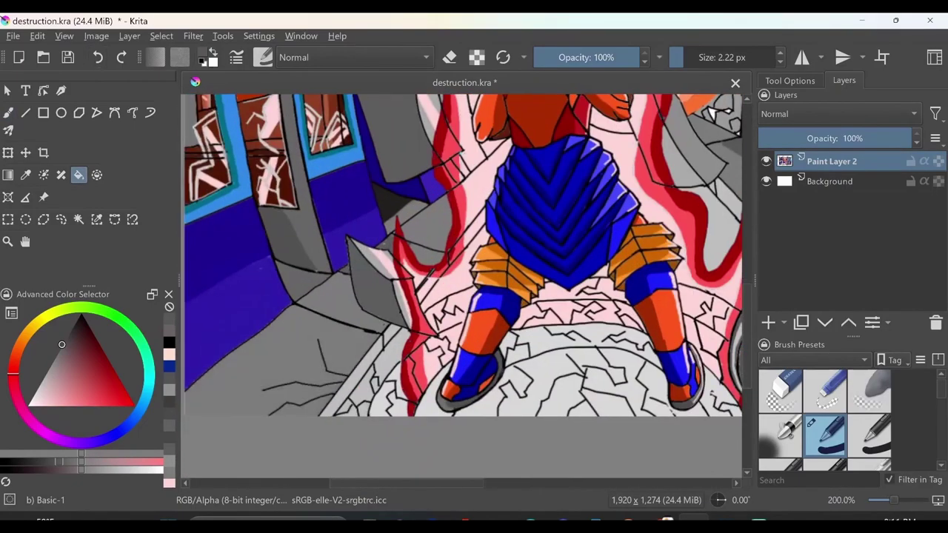
pyautogui.scroll(-4, 396, 390)
pyautogui.scroll(2, 396, 391)
pyautogui.scroll(3, 397, 390)
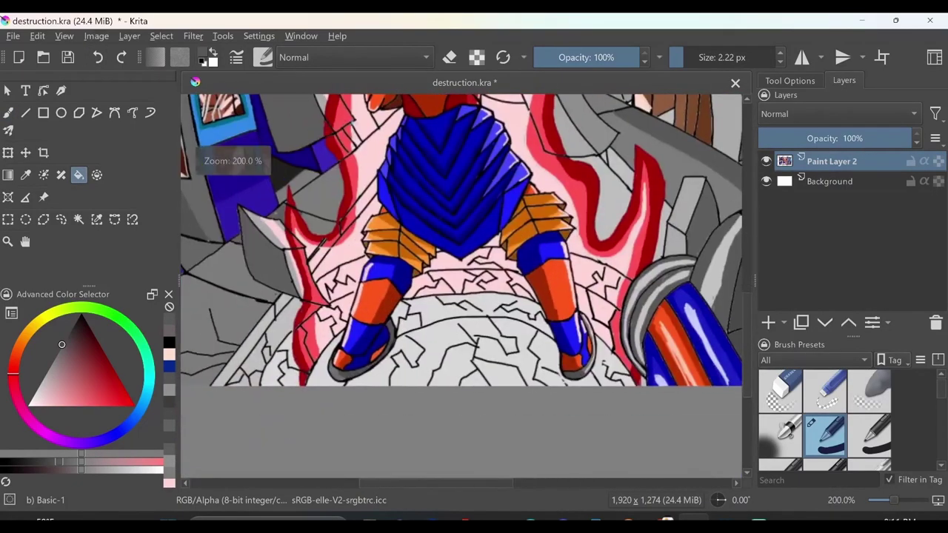
# Fill the cracked ground around the bearded man's feet with a light grey
pyautogui.scroll(-2, 396, 390)
pyautogui.scroll(2, 396, 391)
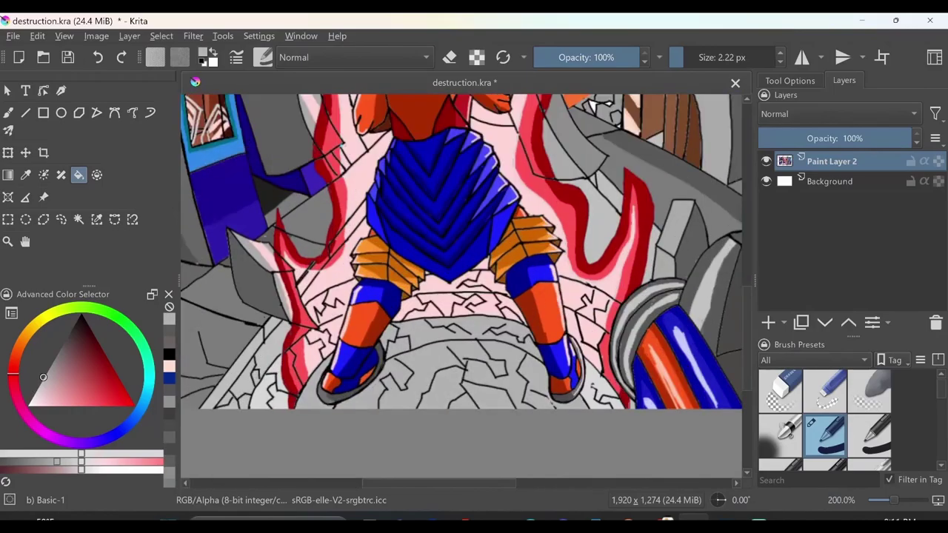
pyautogui.scroll(-2, 396, 390)
pyautogui.scroll(1, 396, 390)
pyautogui.scroll(-1, 396, 390)
pyautogui.scroll(4, 554, 192)
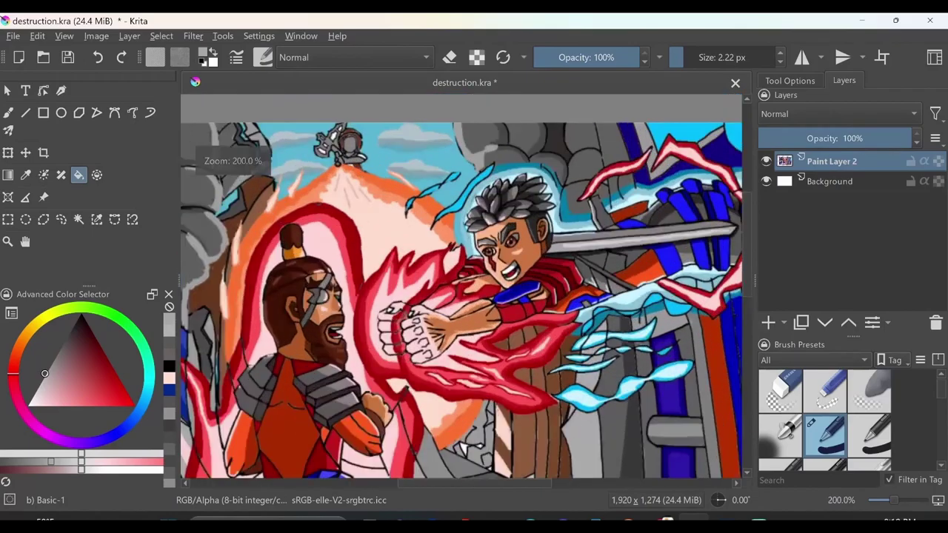
# Paint a light grey highlight along the swordsman's blade
pyautogui.press('b')
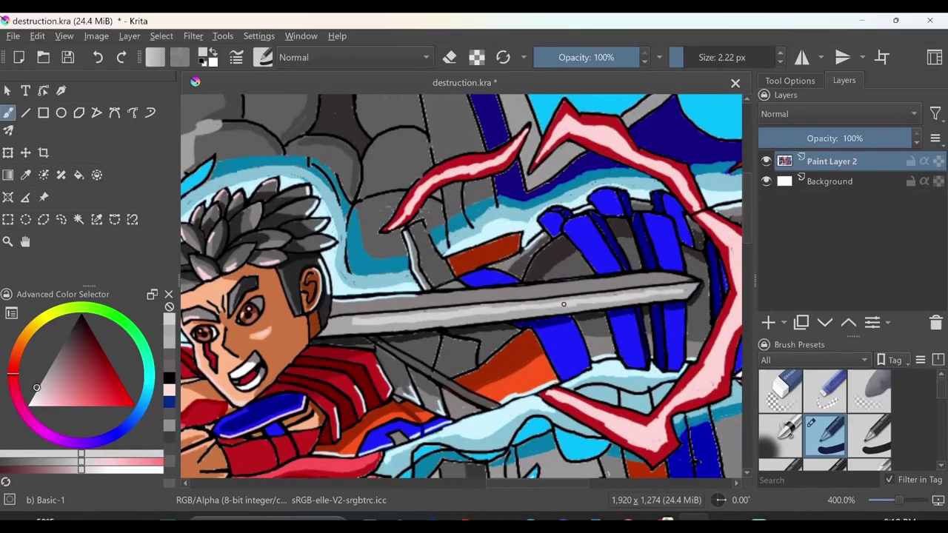
pyautogui.scroll(-3, 347, 295)
pyautogui.scroll(1, 347, 295)
pyautogui.scroll(2, 347, 296)
# Fill the hair of the distant axe-bearing figure with brown
pyautogui.press('f')
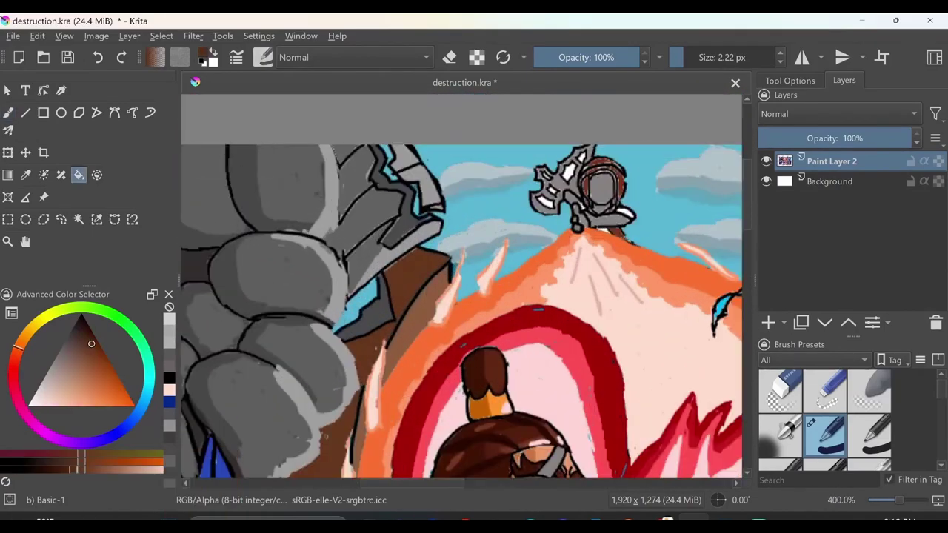
pyautogui.scroll(-1, 347, 296)
pyautogui.scroll(-1, 461, 289)
pyautogui.scroll(2, 460, 290)
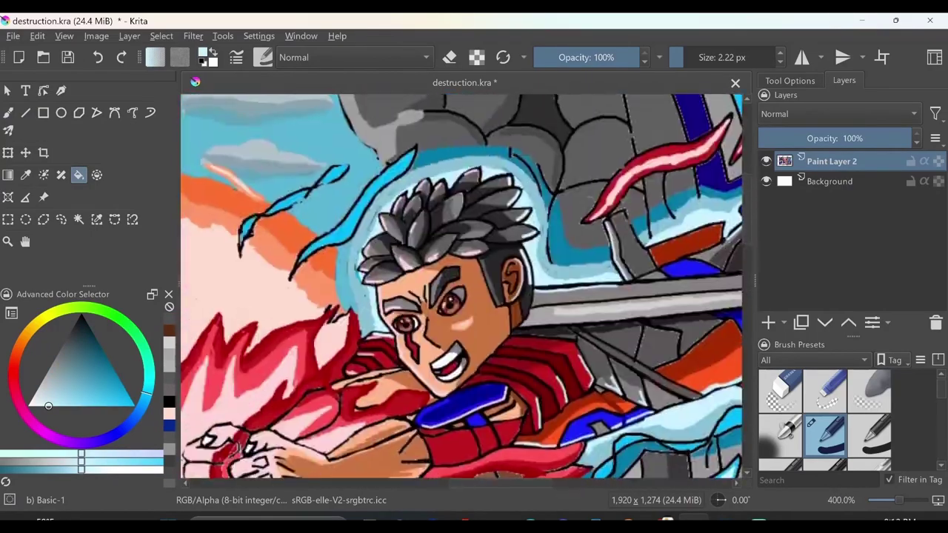
# Add pale blue highlights to the glowing blue energy streams trailing behind the swordsman
pyautogui.moveTo(578, 385); pyautogui.dragTo(366, 188)
pyautogui.scroll(1, 574, 185)
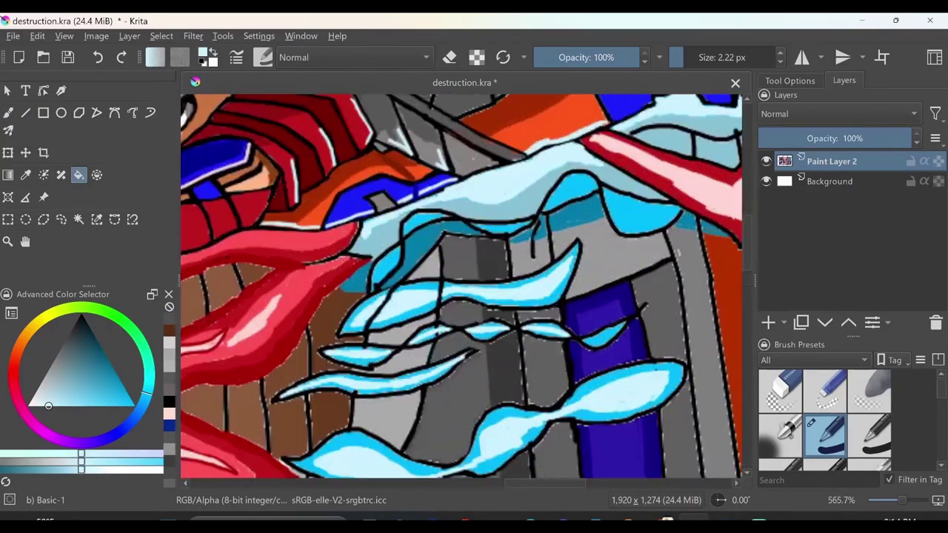
pyautogui.press('b')
pyautogui.moveTo(640, 215); pyautogui.dragTo(613, 199)
pyautogui.keyDown('ctrl'); pyautogui.click(371, 296); pyautogui.keyUp('ctrl')
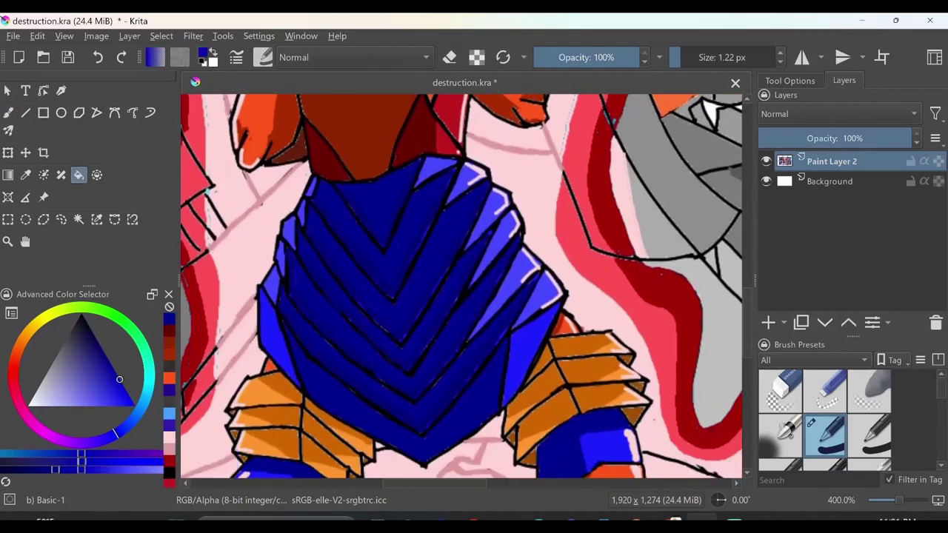
# Fill shaded strips of the bearded man's blue armoured skirt with dark navy
pyautogui.press('+')
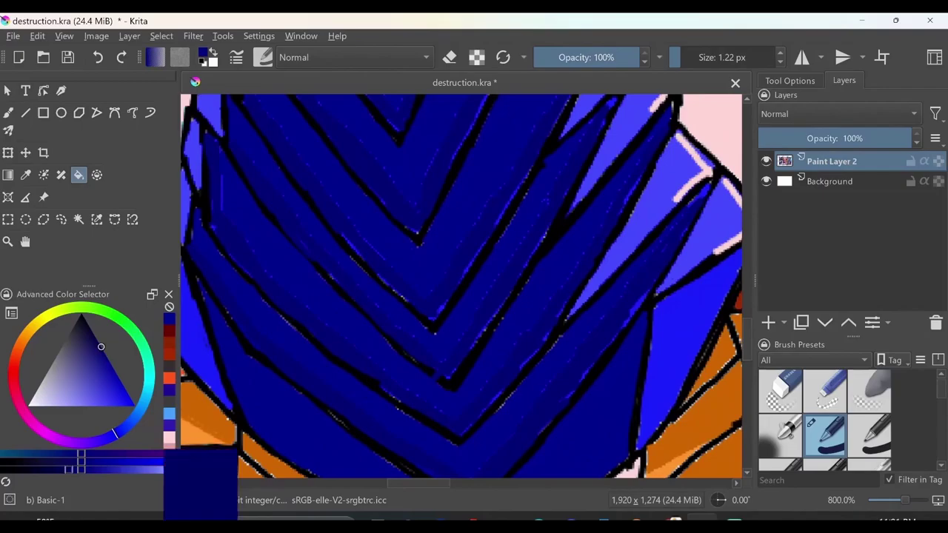
pyautogui.press('-')
pyautogui.press('-')
pyautogui.press('-')
pyautogui.press('-')
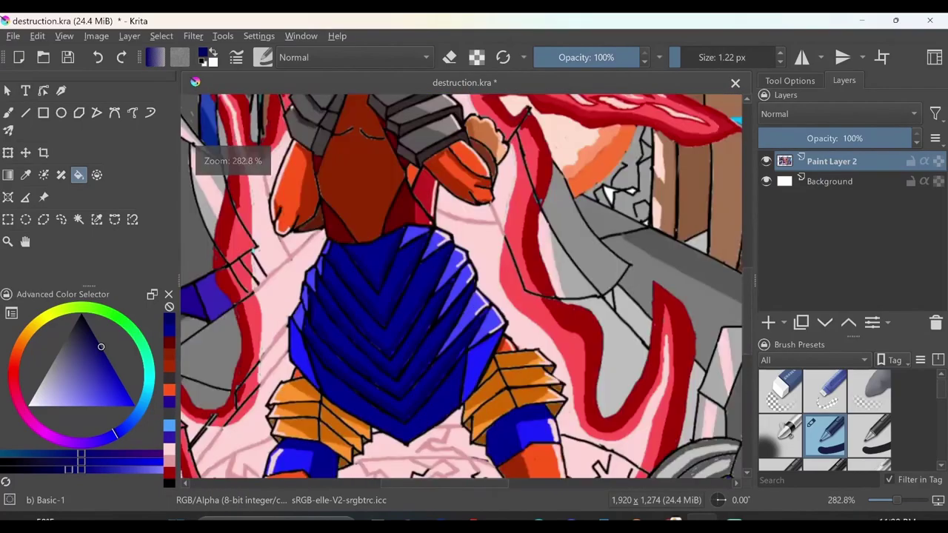
# Sample pale pink and paint highlights along the outer plate edges of the blue armoured skirt
pyautogui.press('+')
pyautogui.press('+')
pyautogui.press('+')
pyautogui.moveTo(460, 289)
pyautogui.mouseDown()
pyautogui.moveTo(456, 279)
pyautogui.moveTo(519, 363)
pyautogui.moveTo(499, 268)
pyautogui.moveTo(440, 279)
pyautogui.moveTo(345, 258)
pyautogui.moveTo(472, 321)
pyautogui.moveTo(472, 307)
pyautogui.mouseUp()
pyautogui.keyDown('ctrl'); pyautogui.click(310, 272); pyautogui.keyUp('ctrl')
pyautogui.press('b')
pyautogui.moveTo(309, 273); pyautogui.dragTo(358, 318)
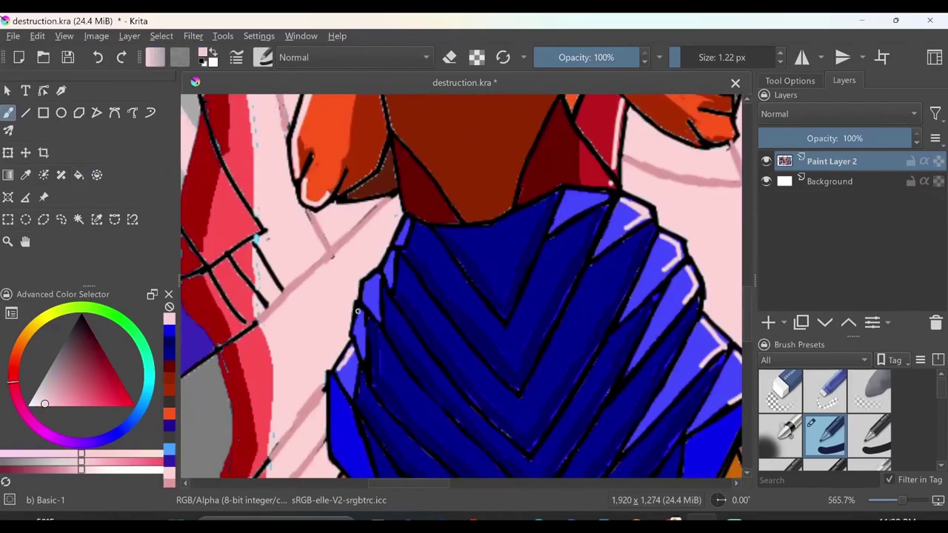
pyautogui.scroll(-5, 399, 258)
pyautogui.scroll(5, 336, 313)
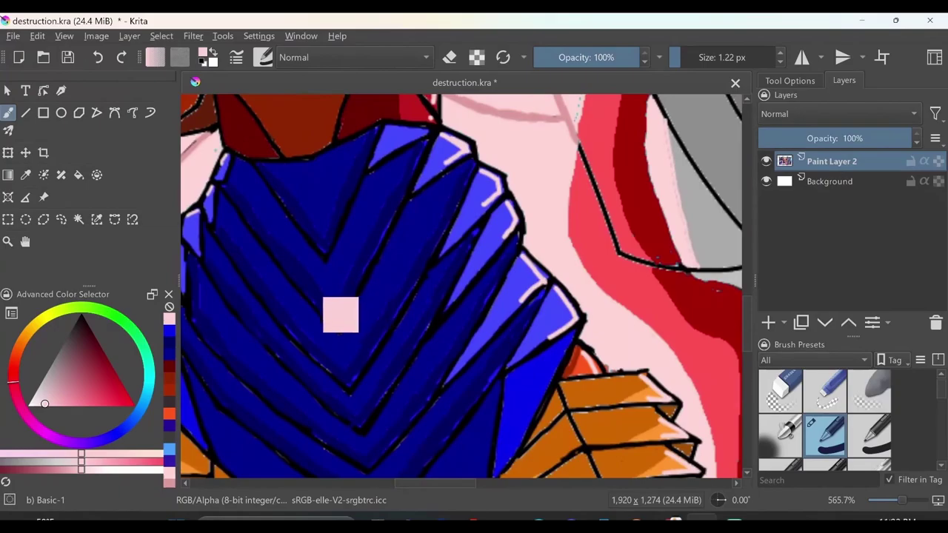
# Sample pale pink, lighten the swordsman's outstretched hand and dot sparks over the orange blast
pyautogui.keyDown('ctrl'); pyautogui.click(337, 313); pyautogui.keyUp('ctrl')
pyautogui.press('f')
pyautogui.scroll(-2, 460, 291)
pyautogui.press('b')
pyautogui.scroll(-2, 379, 344)
pyautogui.scroll(2, 379, 344)
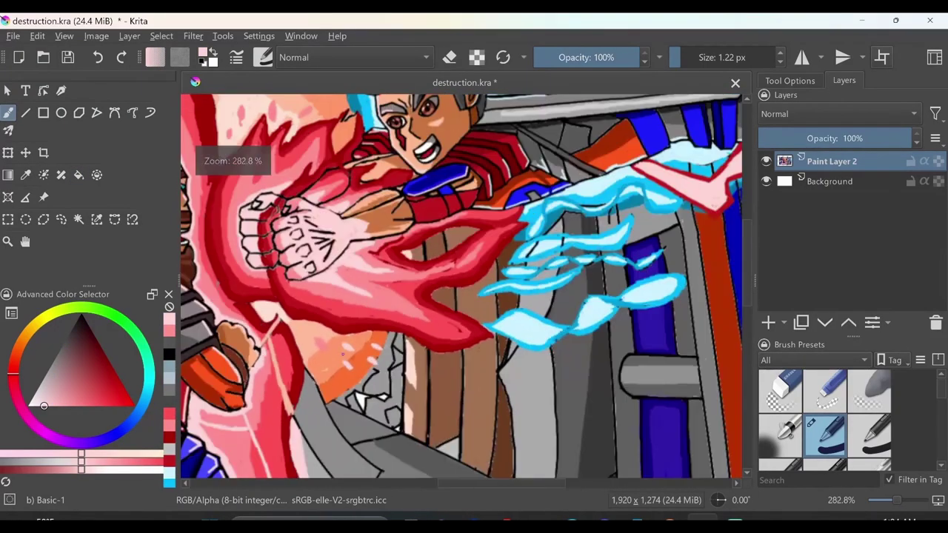
# Sample dark red, outline the sparks below the fist's flames, and touch up their centres with pale pink
pyautogui.keyDown('ctrl'); pyautogui.click(379, 344); pyautogui.keyUp('ctrl')
pyautogui.keyDown('ctrl'); pyautogui.click(342, 332); pyautogui.keyUp('ctrl')
pyautogui.moveTo(344, 340); pyautogui.dragTo(351, 371)
pyautogui.keyDown('ctrl'); pyautogui.click(324, 344); pyautogui.keyUp('ctrl')
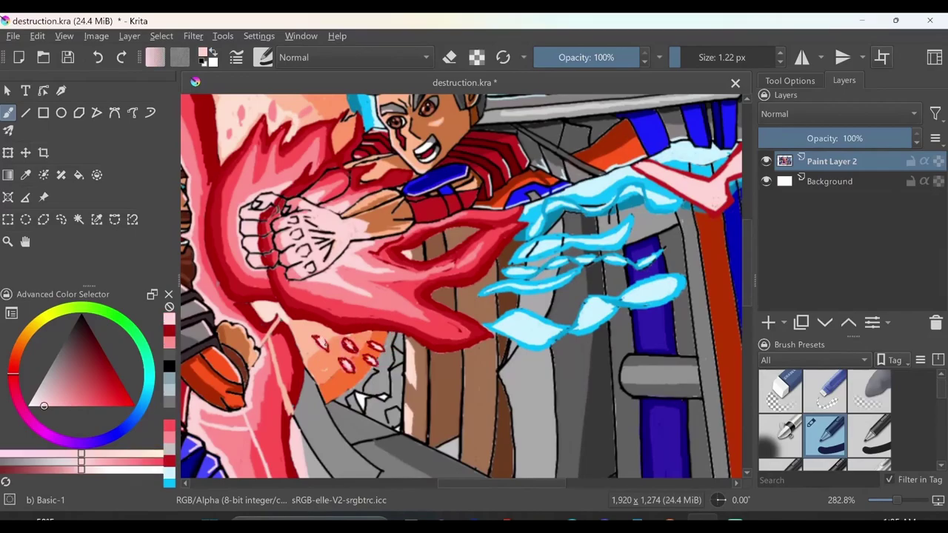
pyautogui.scroll(1, 323, 344)
pyautogui.scroll(3, 258, 326)
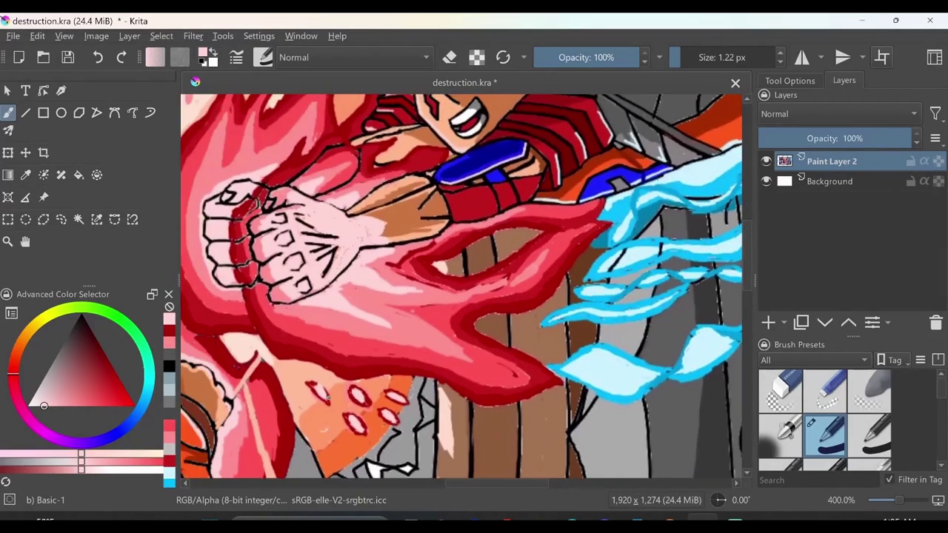
# Sample dark red and outline the sparks above the fist's flames, restoring their centres with pale pink
pyautogui.keyDown('ctrl'); pyautogui.click(259, 326); pyautogui.keyUp('ctrl')
pyautogui.scroll(-2, 314, 381)
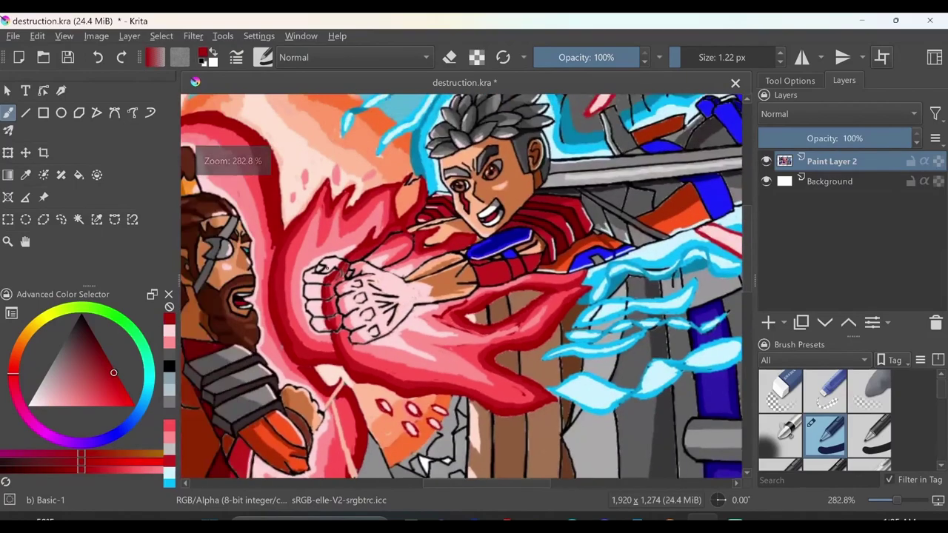
pyautogui.scroll(2, 299, 222)
pyautogui.moveTo(285, 225); pyautogui.dragTo(291, 240)
pyautogui.moveTo(301, 194); pyautogui.dragTo(308, 221)
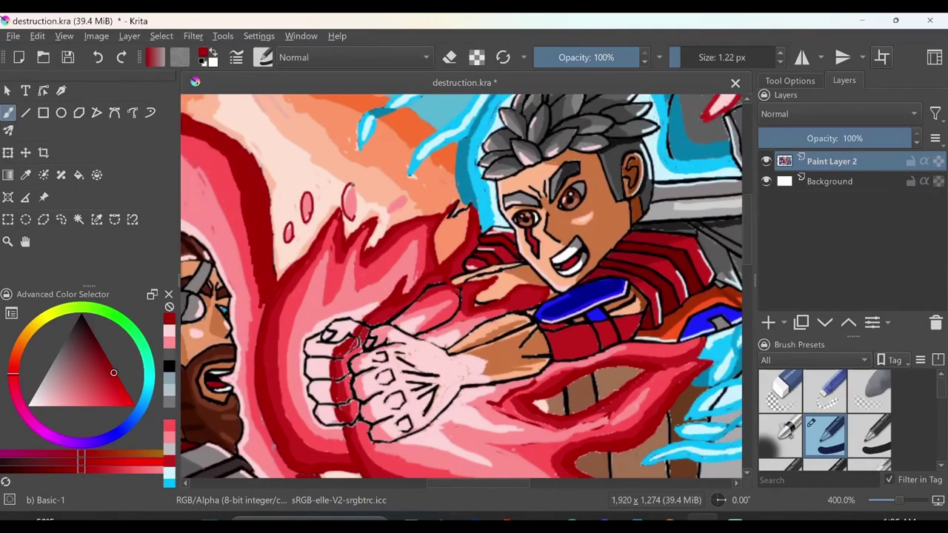
pyautogui.keyDown('ctrl'); pyautogui.click(350, 211); pyautogui.keyUp('ctrl')
pyautogui.moveTo(391, 208); pyautogui.dragTo(400, 201)
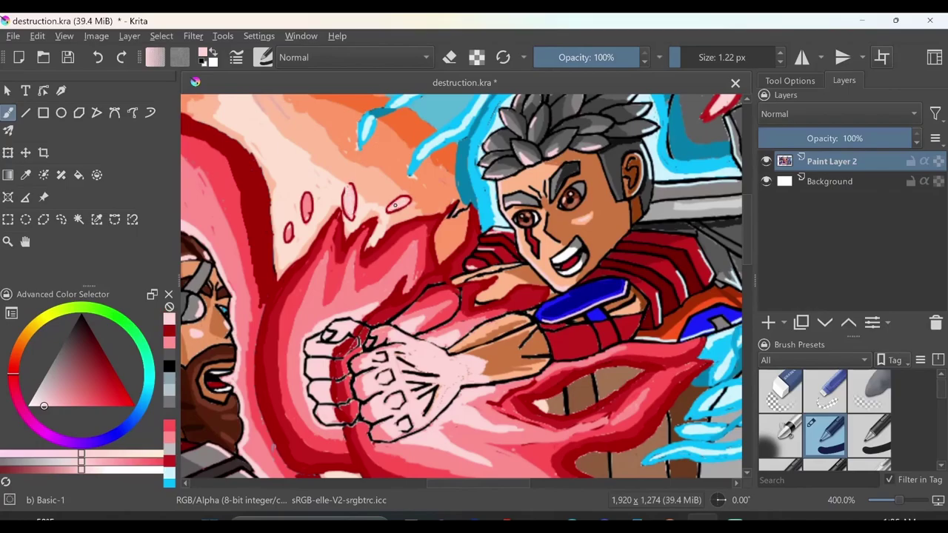
pyautogui.scroll(-4, 288, 233)
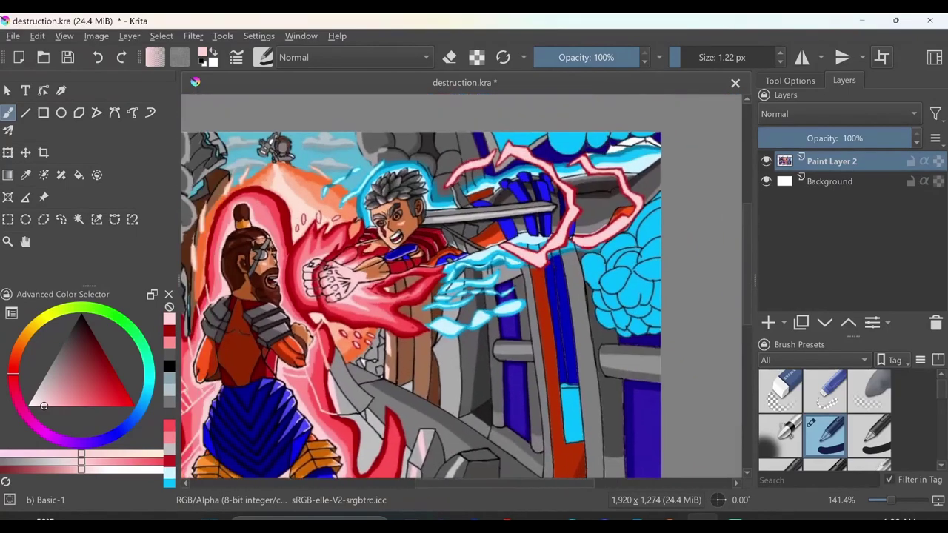
# Sample light orange from the blast between the bearded man and the distant axe bearer
pyautogui.scroll(5, 456, 129)
pyautogui.keyDown('ctrl'); pyautogui.click(259, 270); pyautogui.keyUp('ctrl')
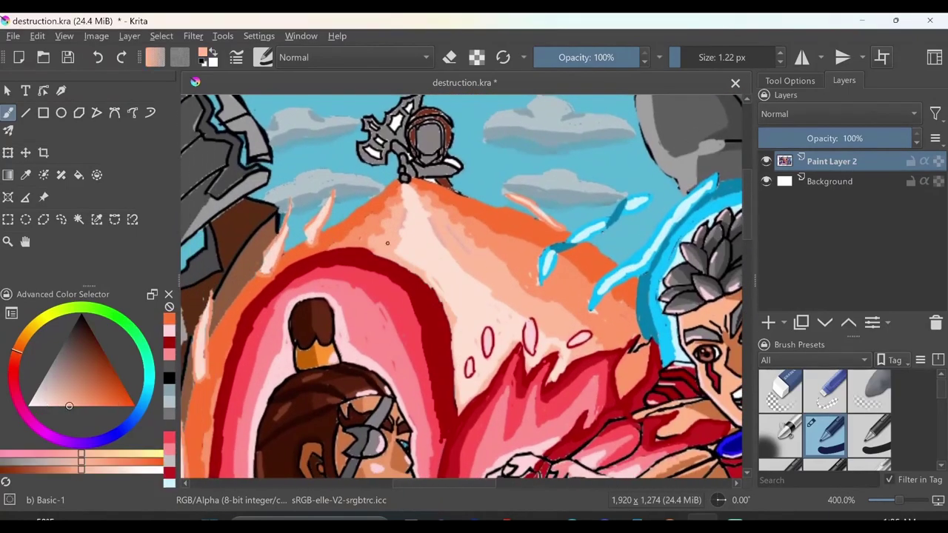
pyautogui.scroll(-4, 314, 240)
pyautogui.scroll(4, 328, 222)
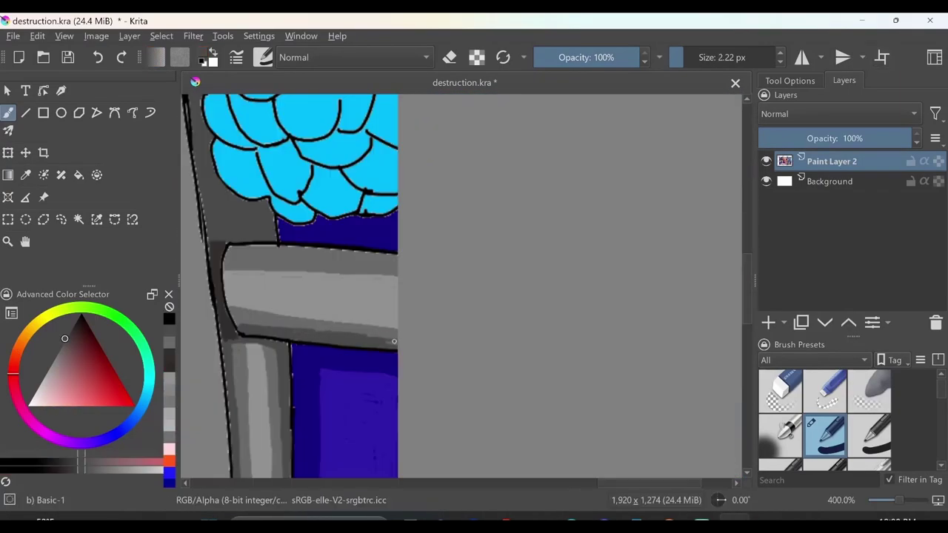
# Sample mid-grey tones and shade the upper and lower bands of the horizontal grey beam below the blue foliage
pyautogui.keyDown('ctrl'); pyautogui.click(254, 317); pyautogui.keyUp('ctrl')
pyautogui.moveTo(375, 321)
pyautogui.mouseDown()
pyautogui.moveTo(326, 316)
pyautogui.moveTo(396, 320)
pyautogui.mouseUp()
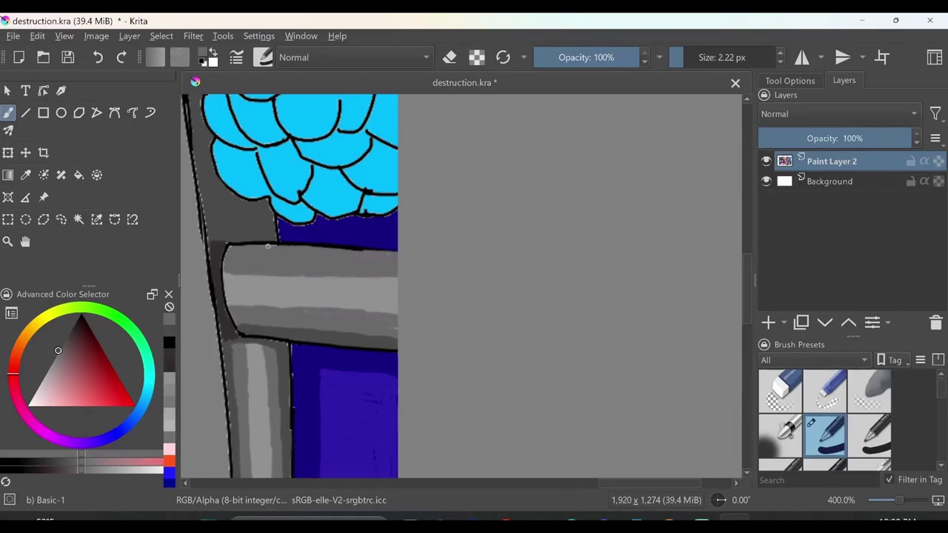
pyautogui.keyDown('ctrl'); pyautogui.click(280, 247); pyautogui.keyUp('ctrl')
pyautogui.keyDown('ctrl'); pyautogui.click(249, 254); pyautogui.keyUp('ctrl')
pyautogui.moveTo(231, 254); pyautogui.dragTo(370, 256)
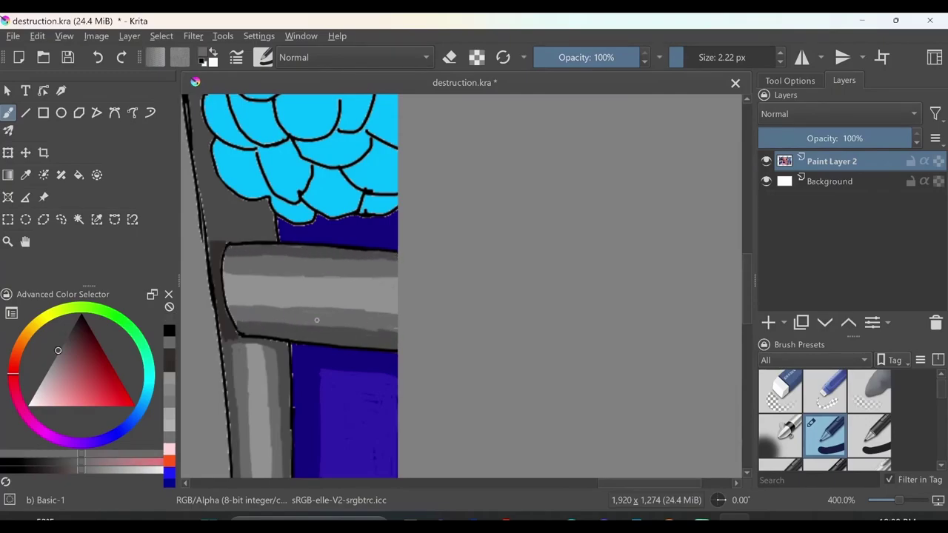
pyautogui.moveTo(256, 256); pyautogui.dragTo(291, 262)
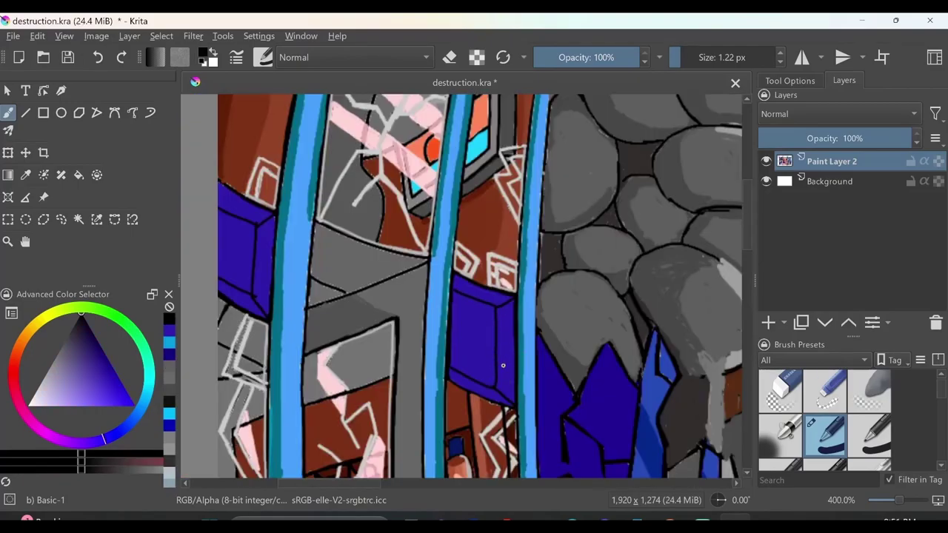
# Sample blue and shade the bevelled edges of the blue panels between the light-blue window frames
pyautogui.keyDown('ctrl'); pyautogui.click(502, 363); pyautogui.keyUp('ctrl')
pyautogui.moveTo(275, 287); pyautogui.dragTo(289, 316)
pyautogui.moveTo(260, 192); pyautogui.dragTo(266, 311)
pyautogui.moveTo(459, 281); pyautogui.dragTo(503, 400)
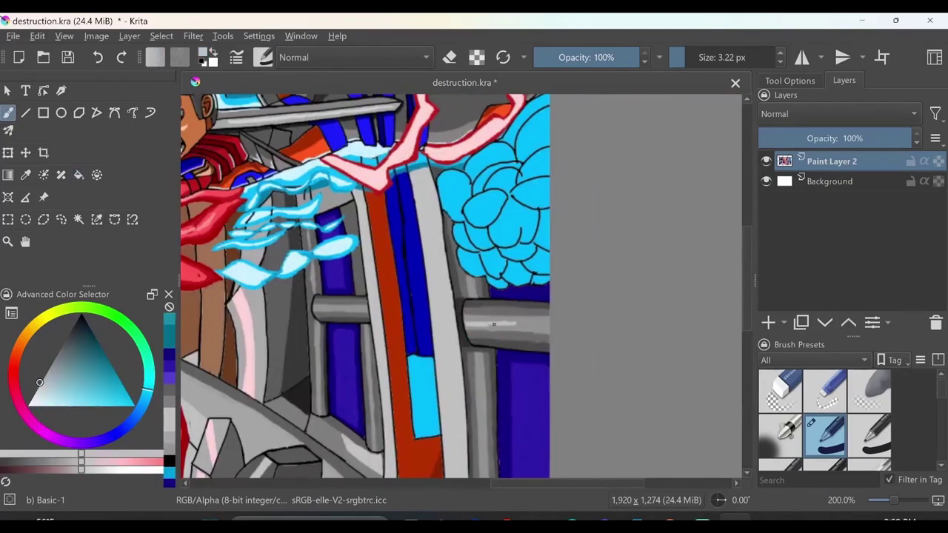
# Paint a pale grey highlight along the horizontal grey beam below the blue foliage
pyautogui.scroll(-5, 499, 324)
pyautogui.scroll(4, 511, 342)
pyautogui.scroll(1, 511, 342)
pyautogui.scroll(-3, 378, 211)
pyautogui.scroll(3, 305, 318)
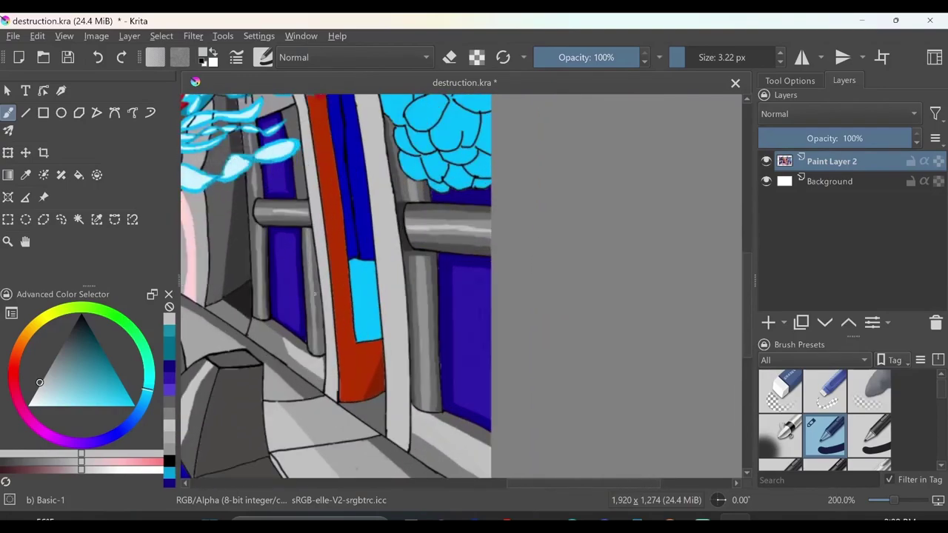
# Examine the broken windows, rubble, armoured man and flying swordsman, close up and across the whole scene
pyautogui.scroll(-4, 307, 310)
pyautogui.scroll(8, 328, 231)
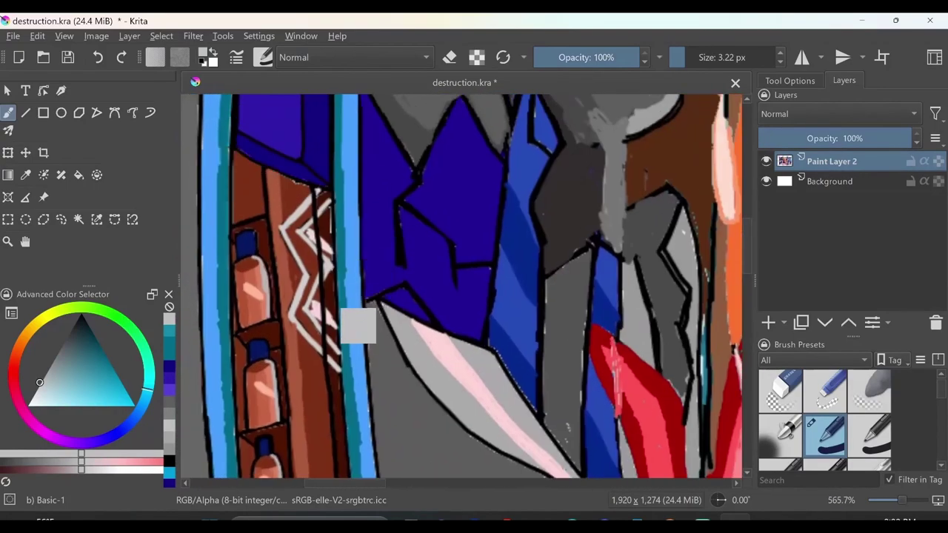
pyautogui.scroll(-3, 347, 370)
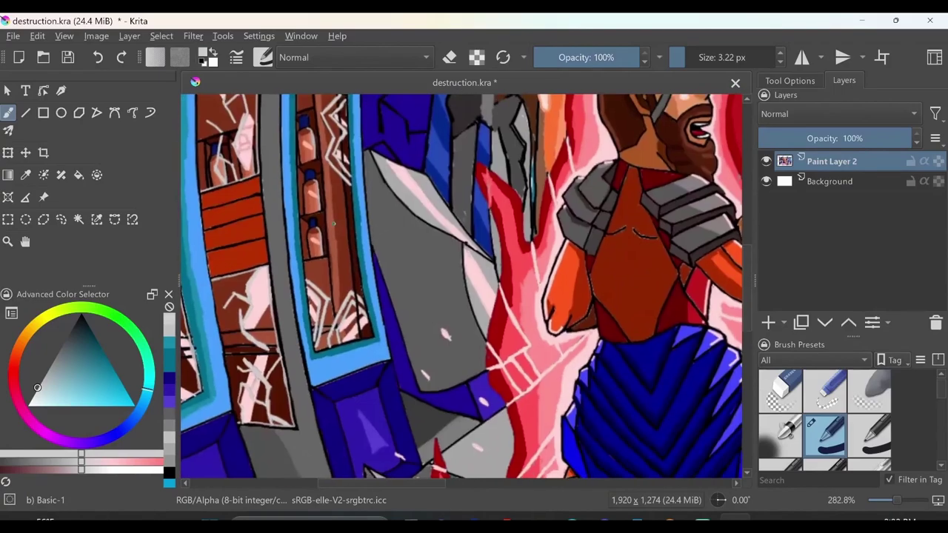
pyautogui.scroll(3, 351, 306)
pyautogui.scroll(-3, 295, 404)
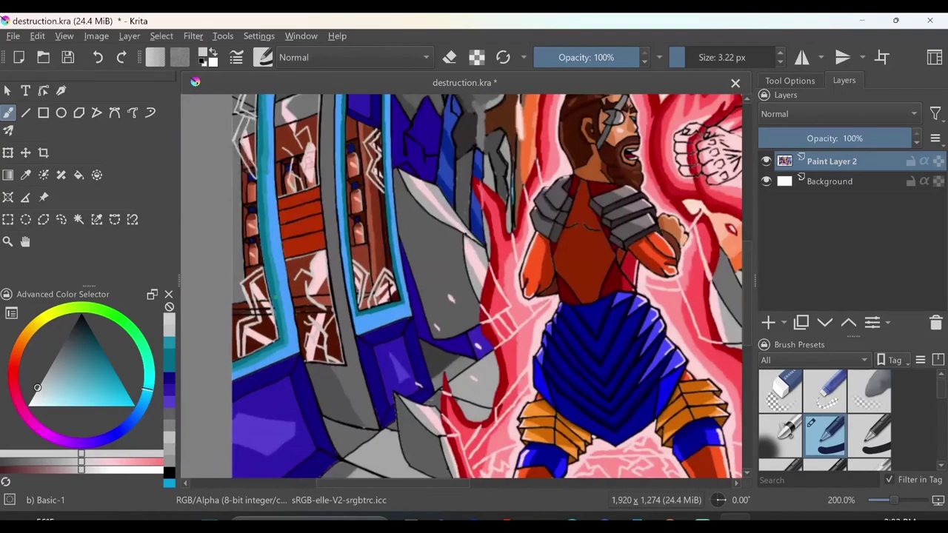
pyautogui.scroll(3, 252, 311)
pyautogui.scroll(-4, 236, 322)
pyautogui.scroll(3, 313, 272)
pyautogui.scroll(-3, 313, 272)
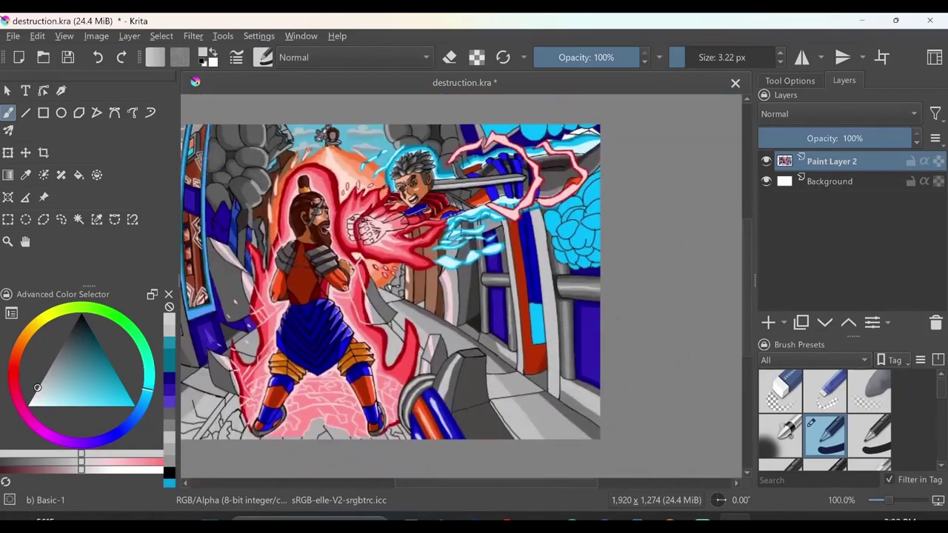
pyautogui.scroll(2, 371, 281)
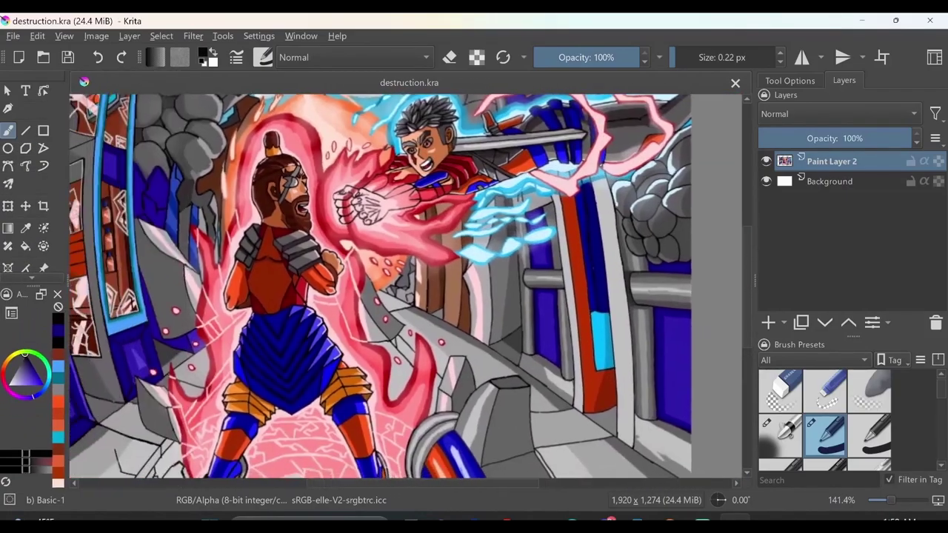
pyautogui.scroll(-2, 406, 285)
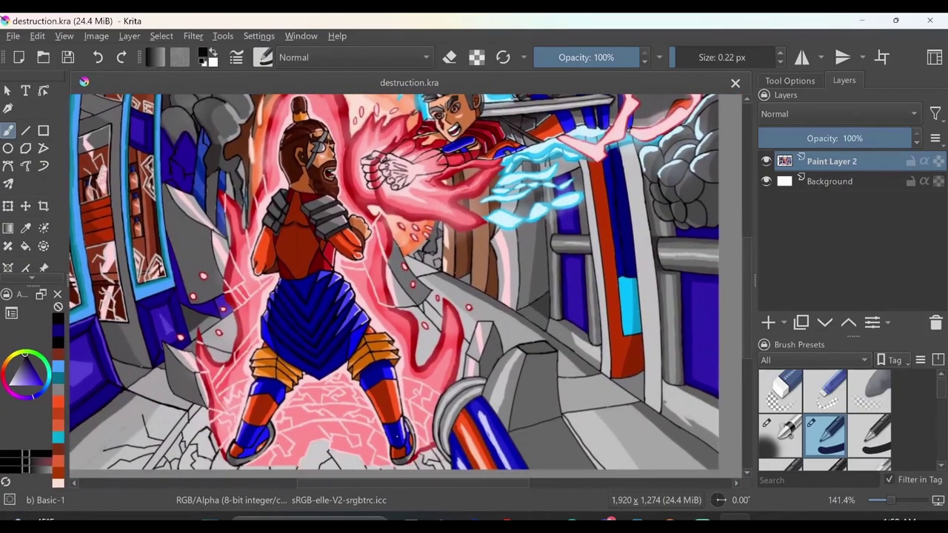